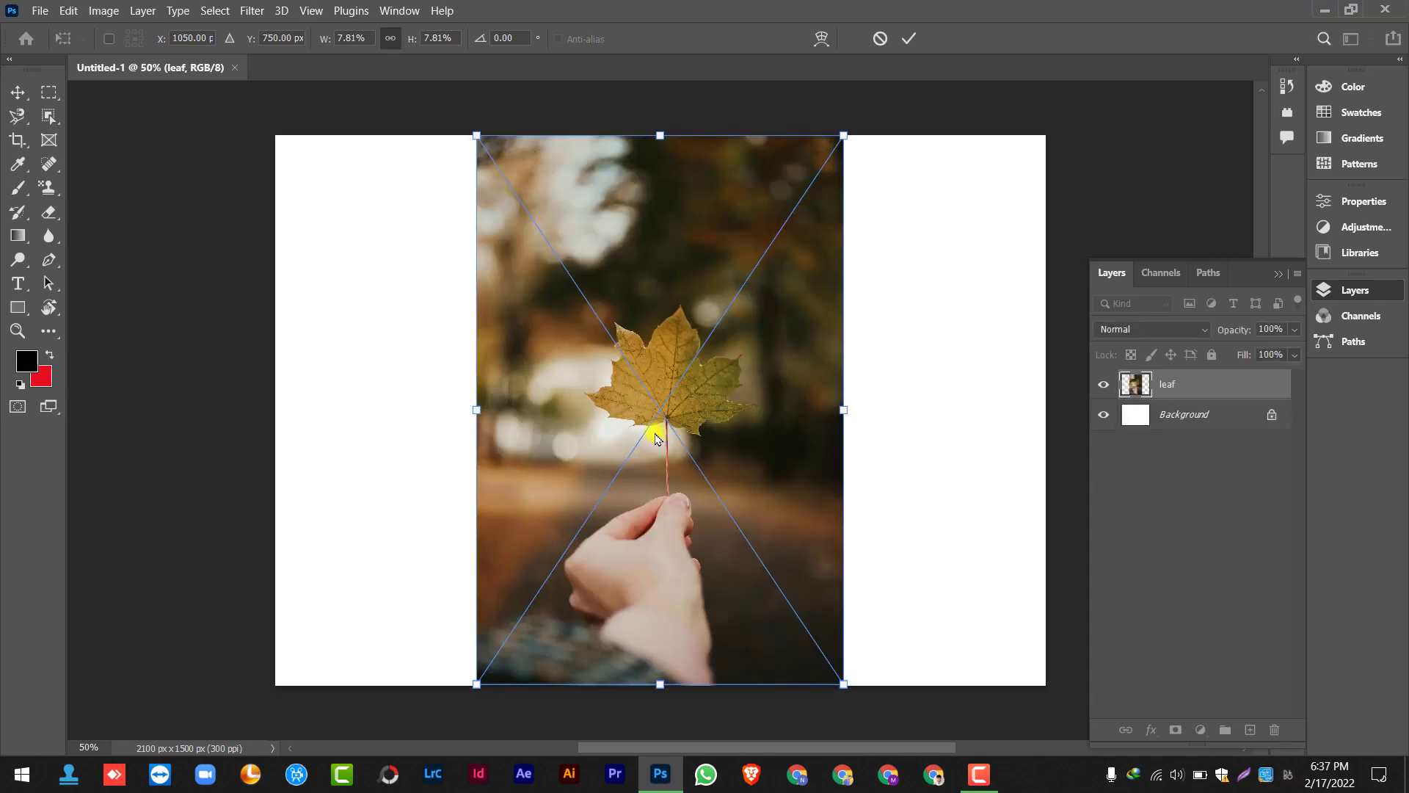
Commit the placed leaf photo at its current size and delete the white Background layer
left_click(909, 39)
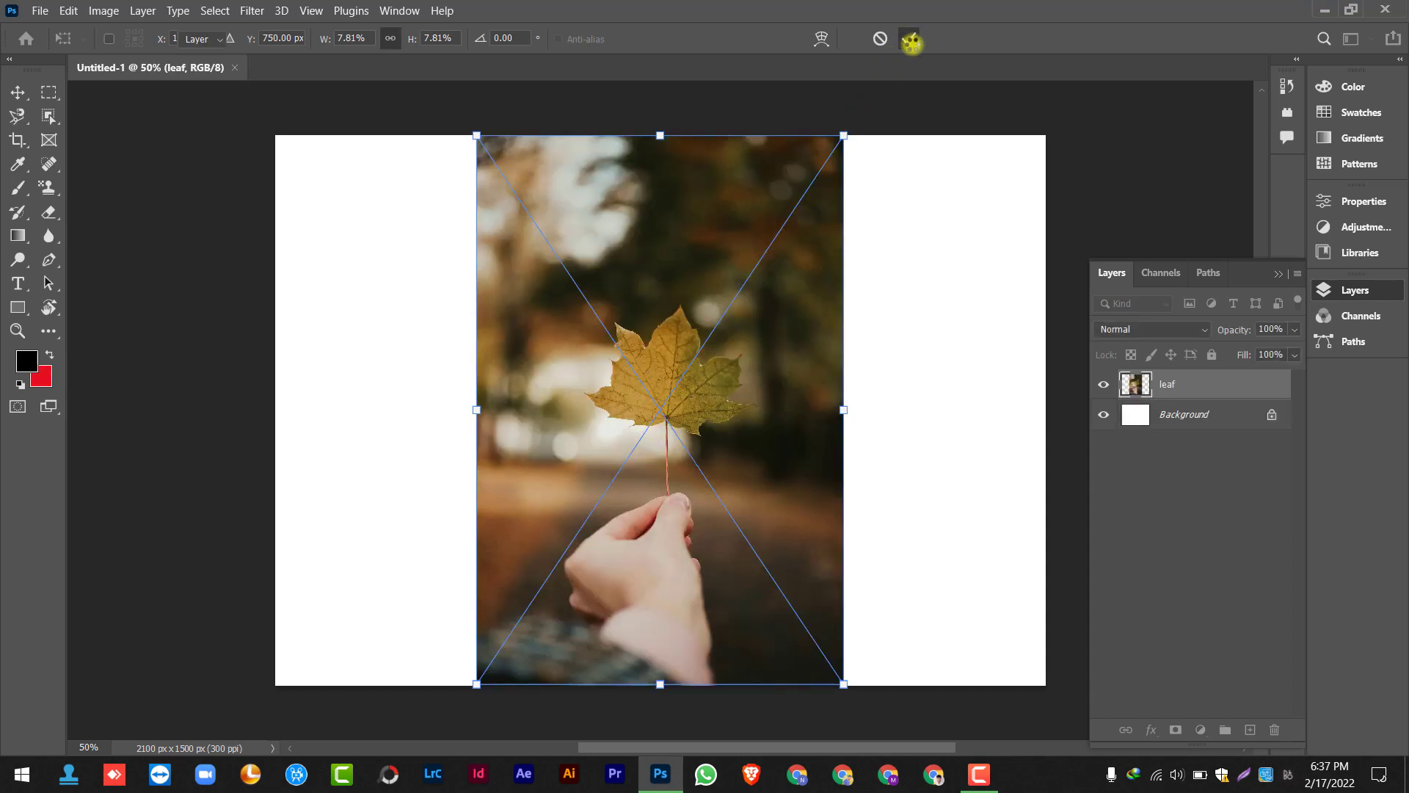
left_click(1198, 417)
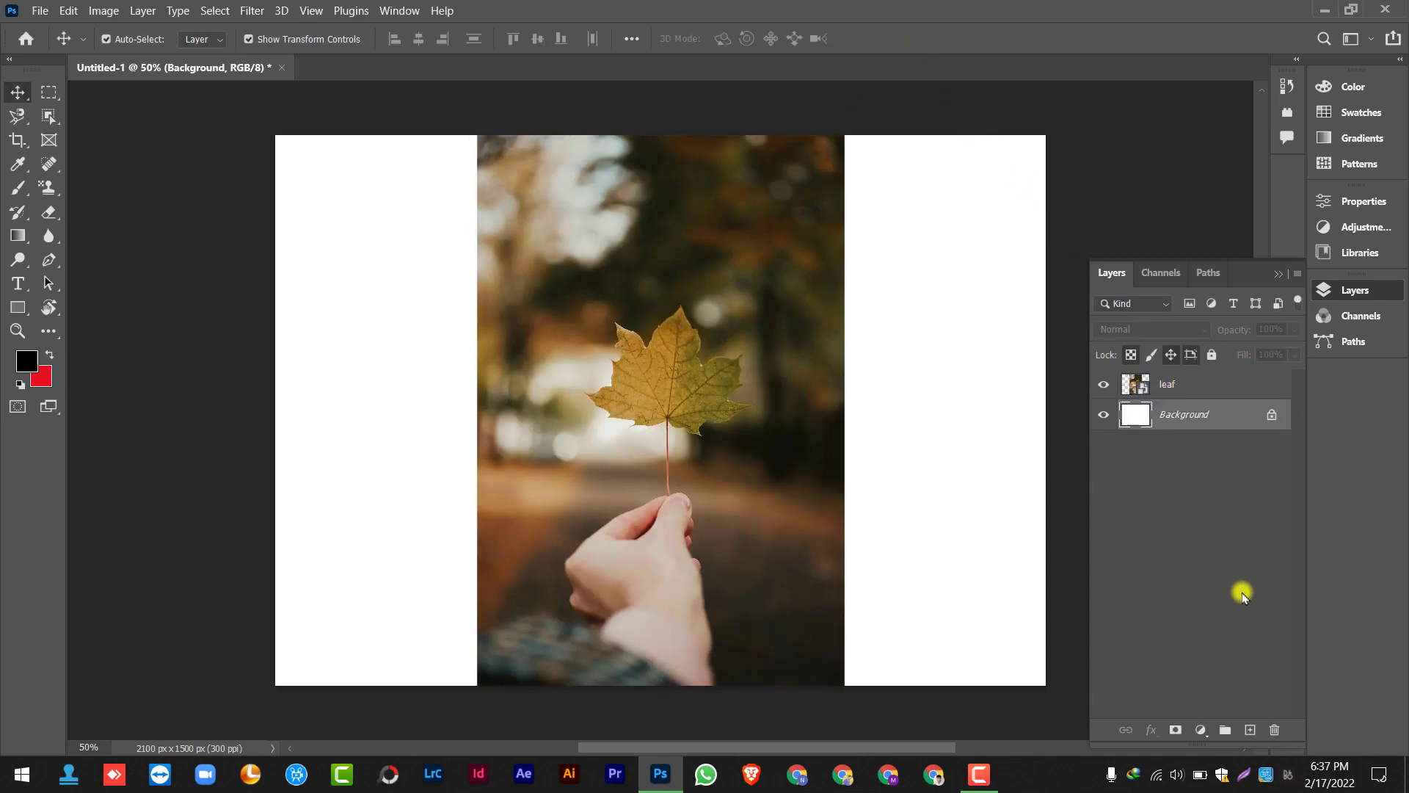
left_click(1274, 730)
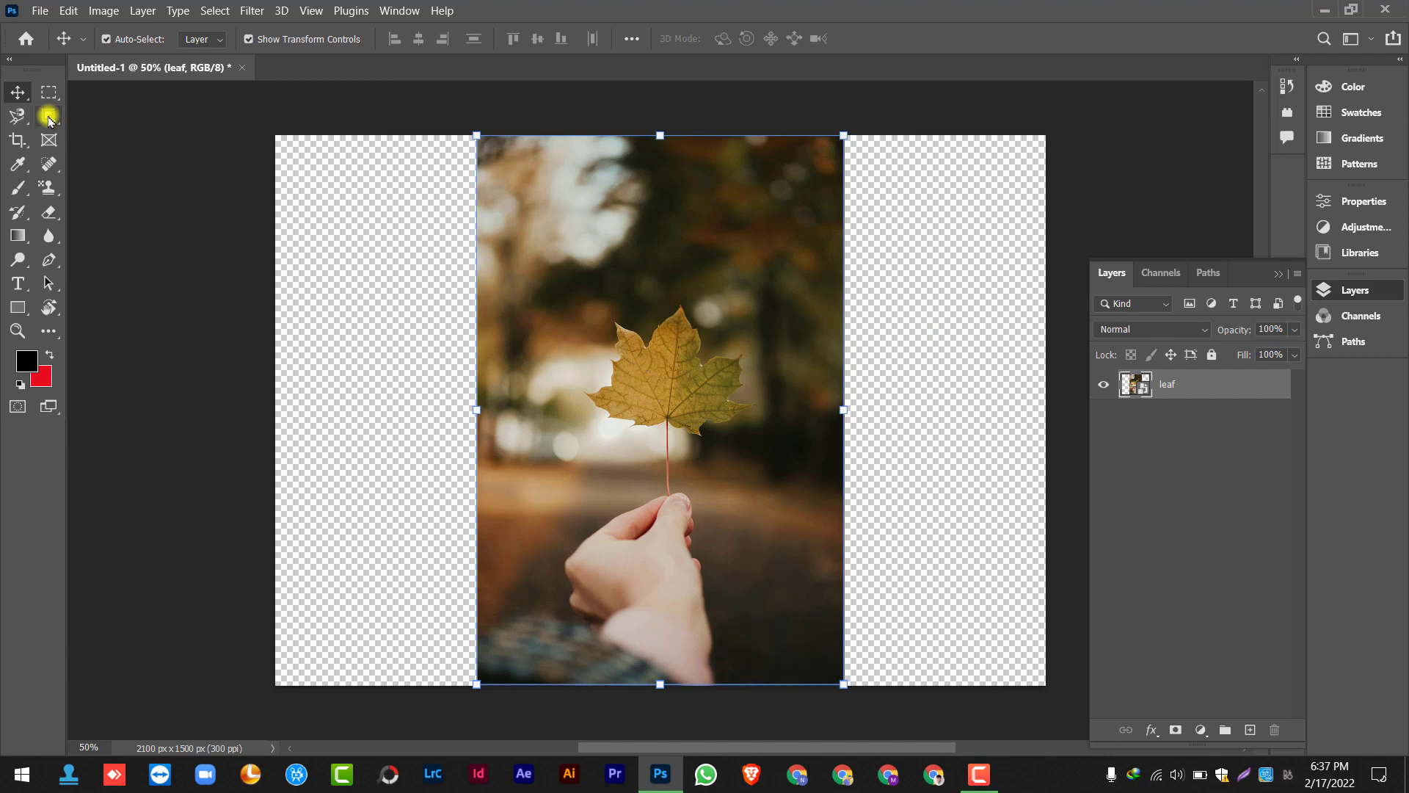
Select the maple leaf and its stem in the photo with the Object Selection tool
right_click(48, 117)
left_click(87, 113)
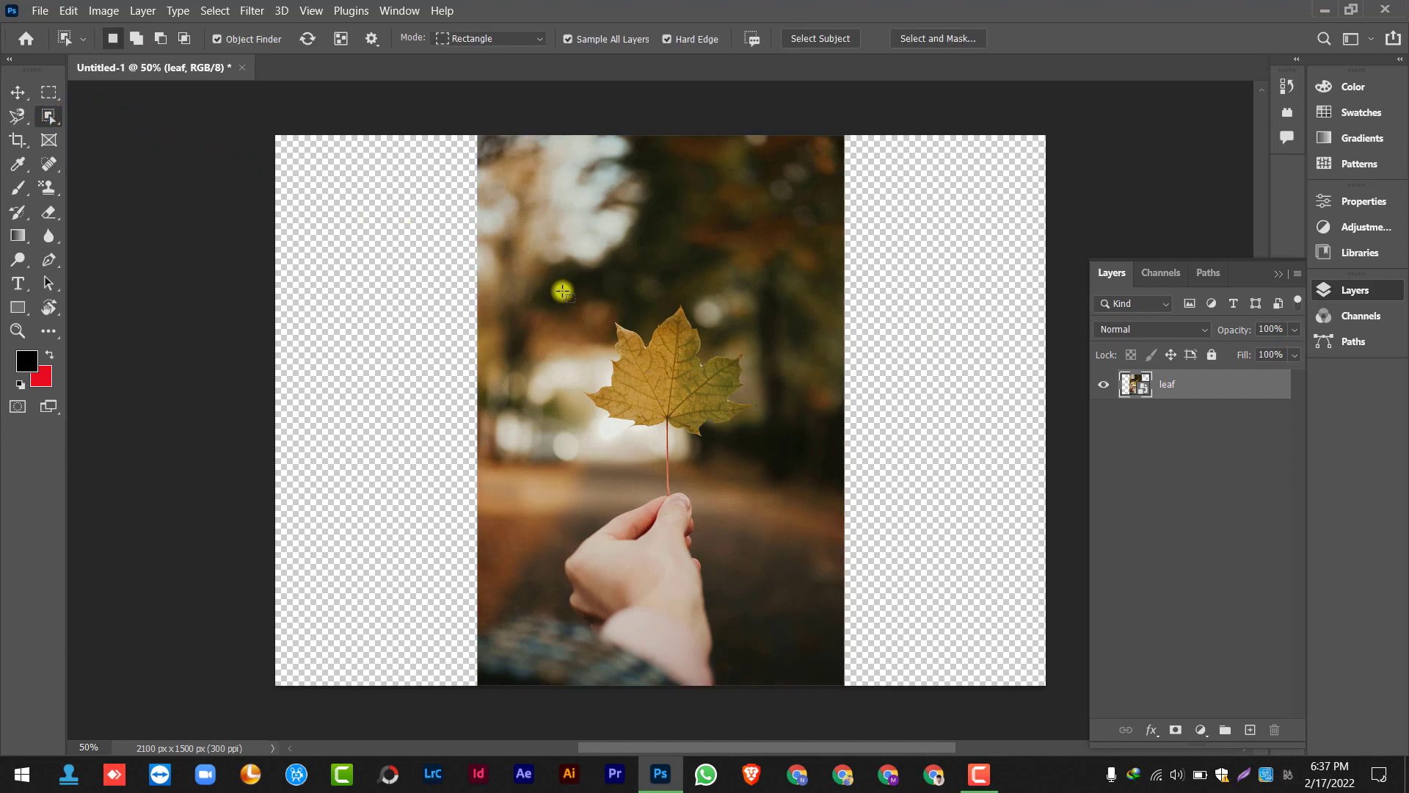
left_click_drag(561, 290, 761, 505)
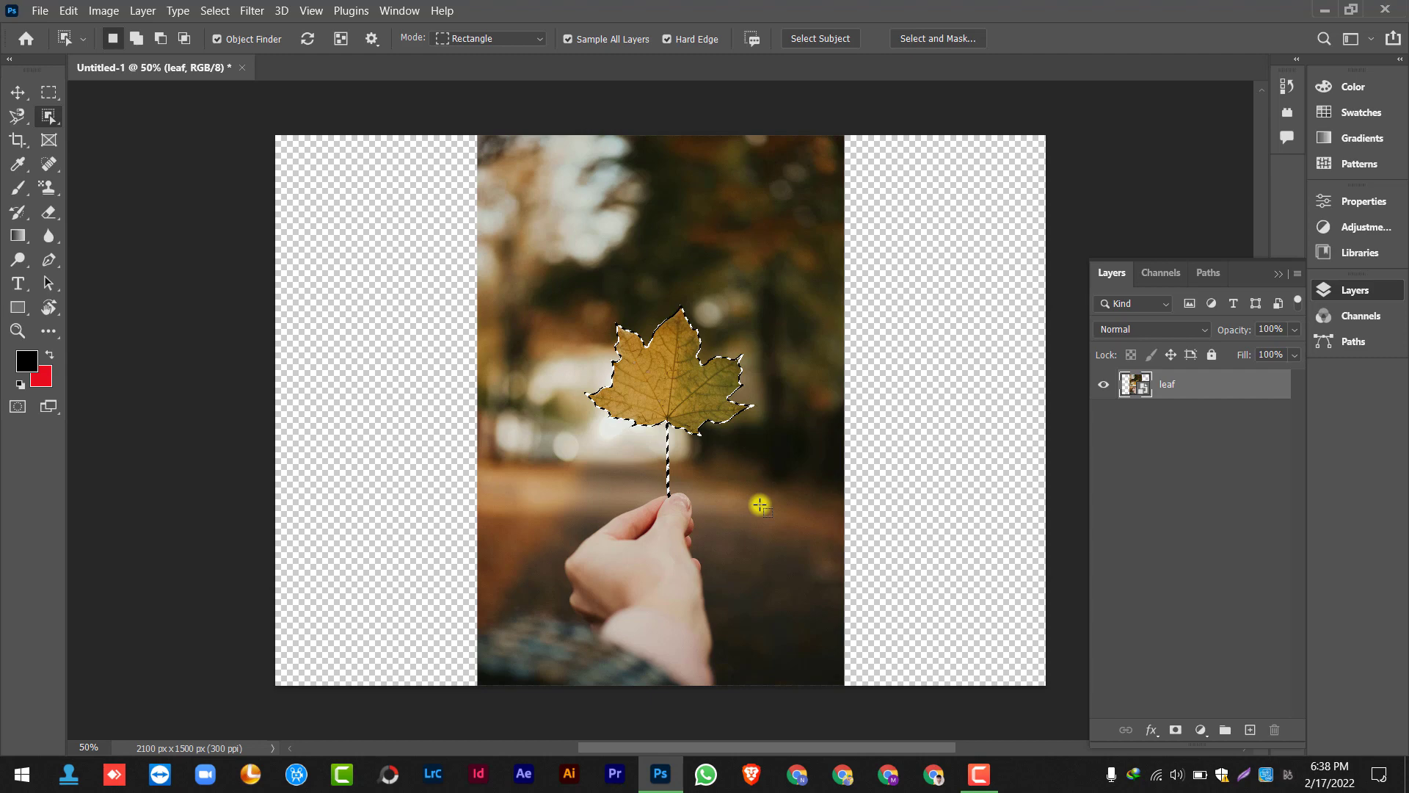
key("ctrl+plus")
key("ctrl+plus")
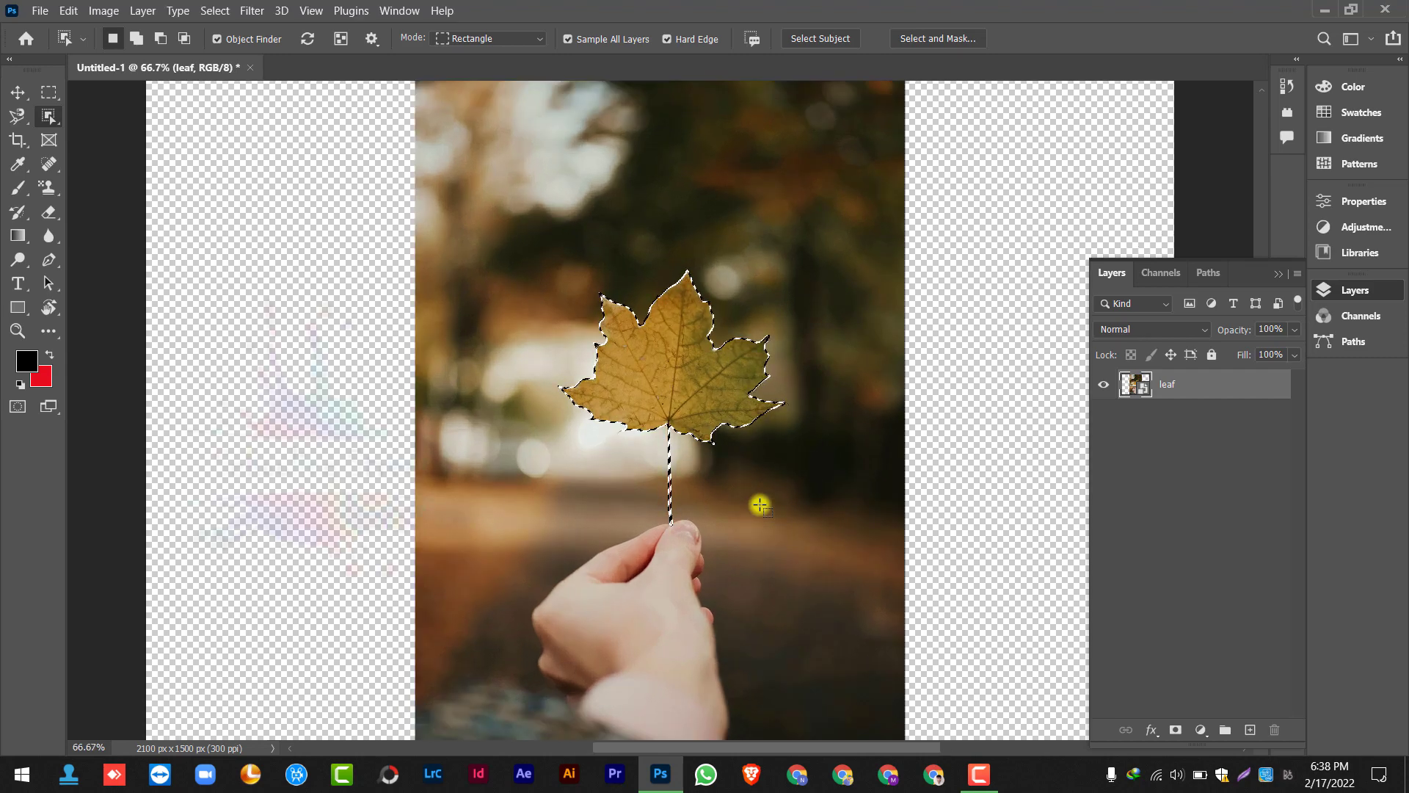
scroll(761, 505, "down", 1)
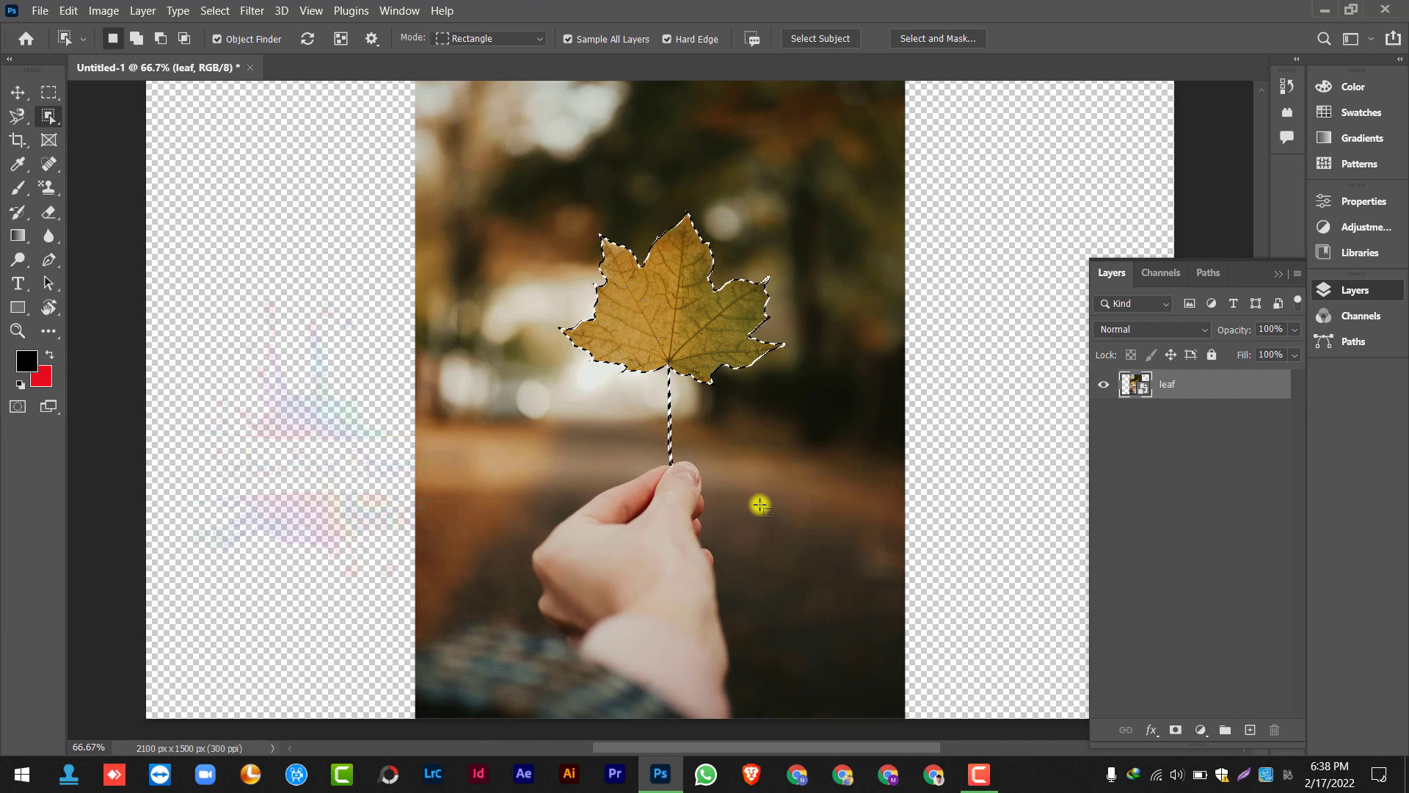
Copy the selected leaf to a new layer and check the cutout by briefly hiding the original photo layer
right_click(668, 298)
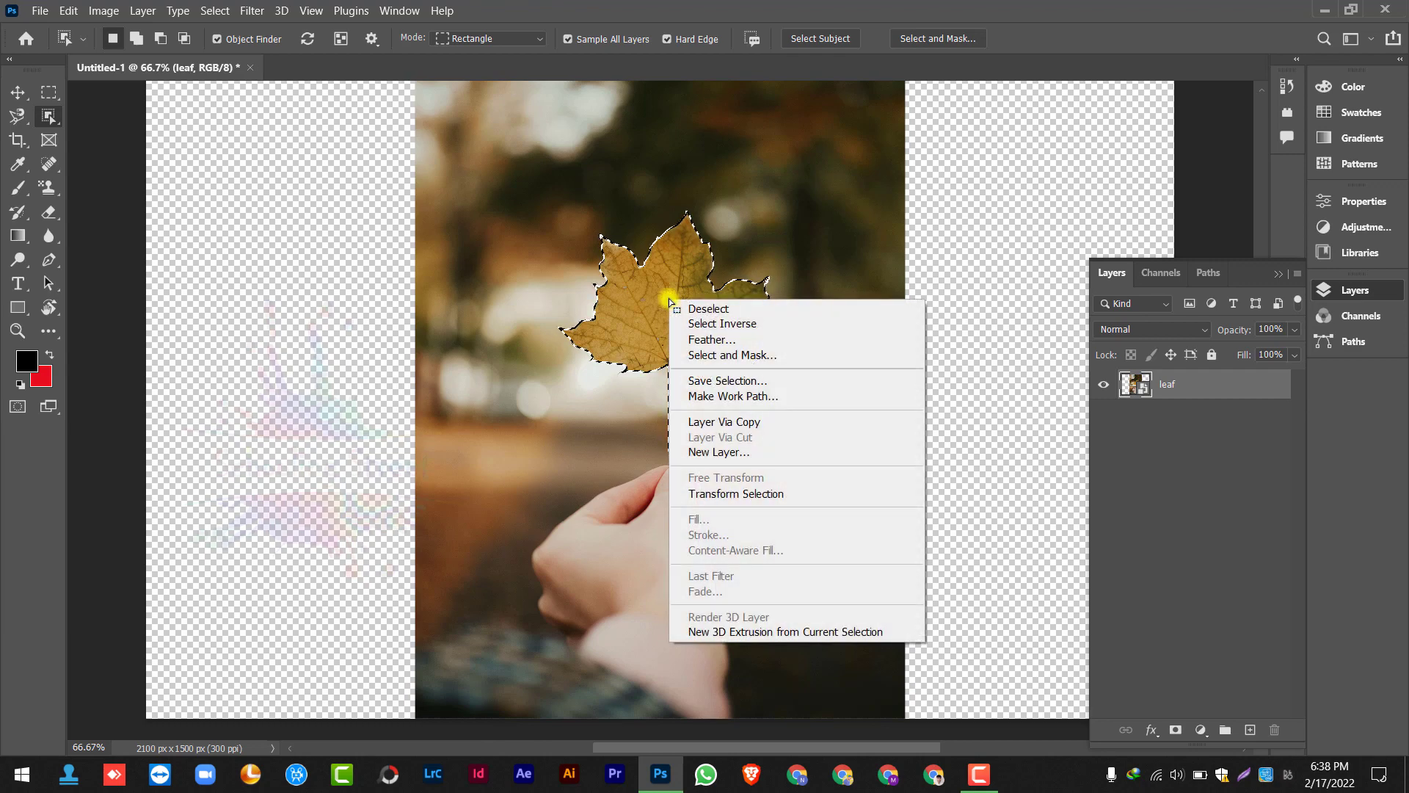
left_click(742, 423)
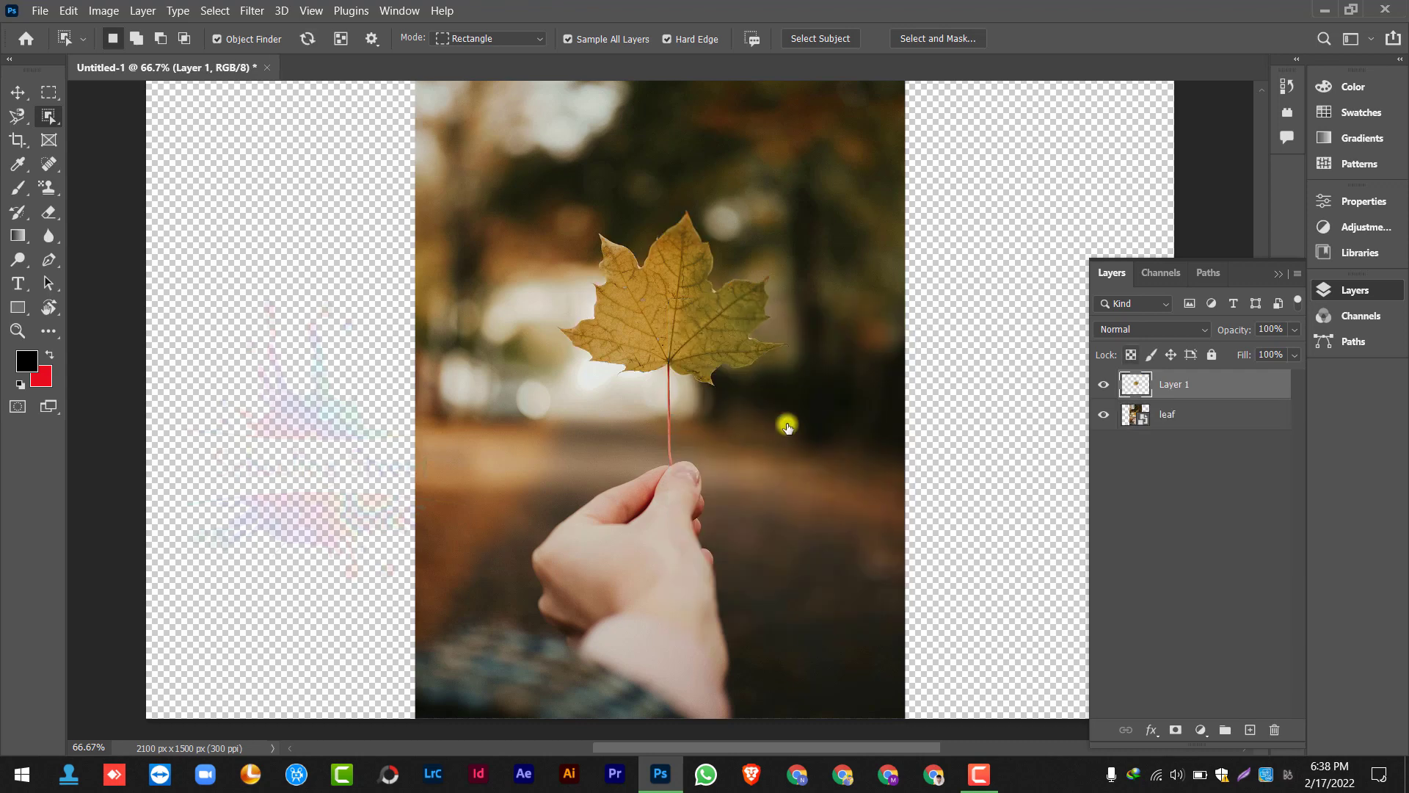
left_click(1106, 420)
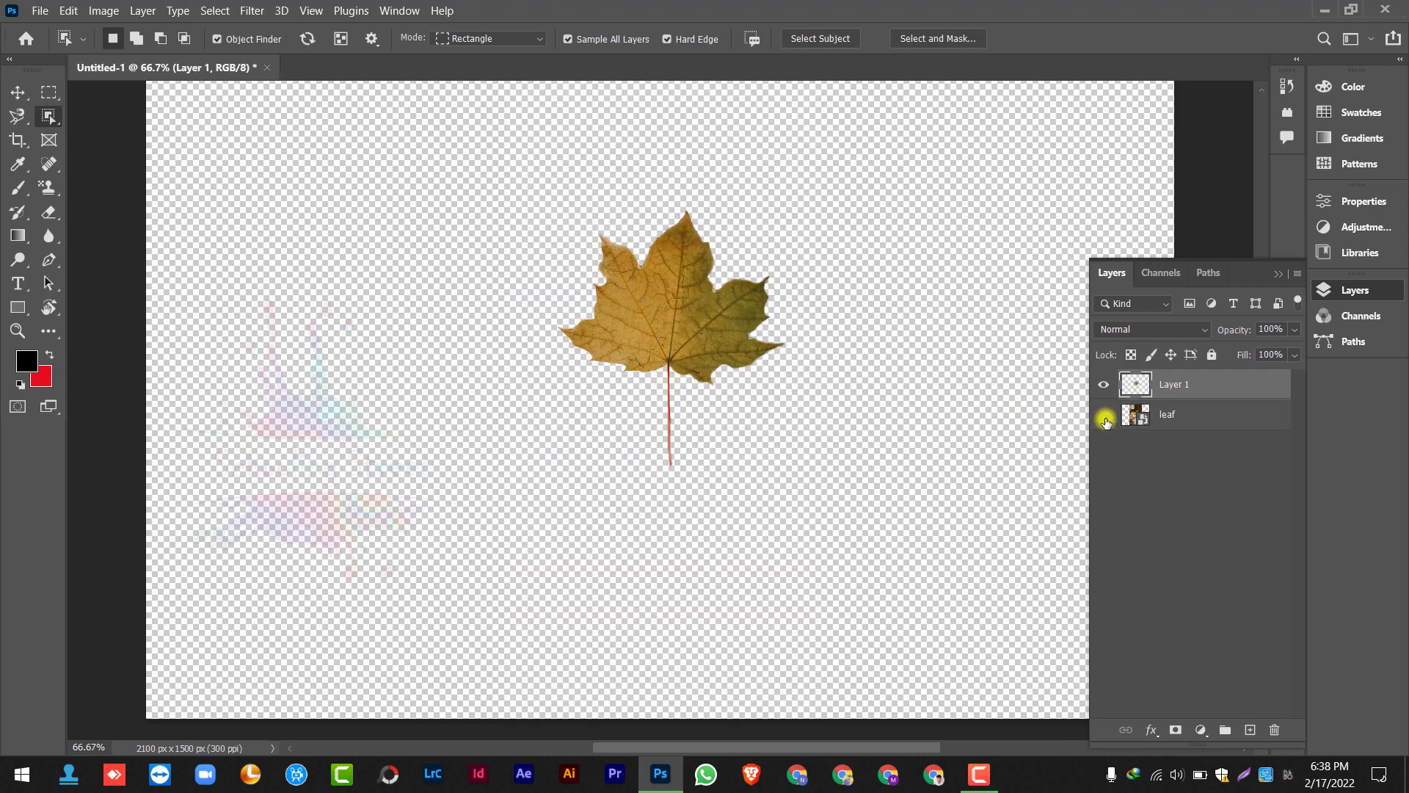
left_click(1105, 417)
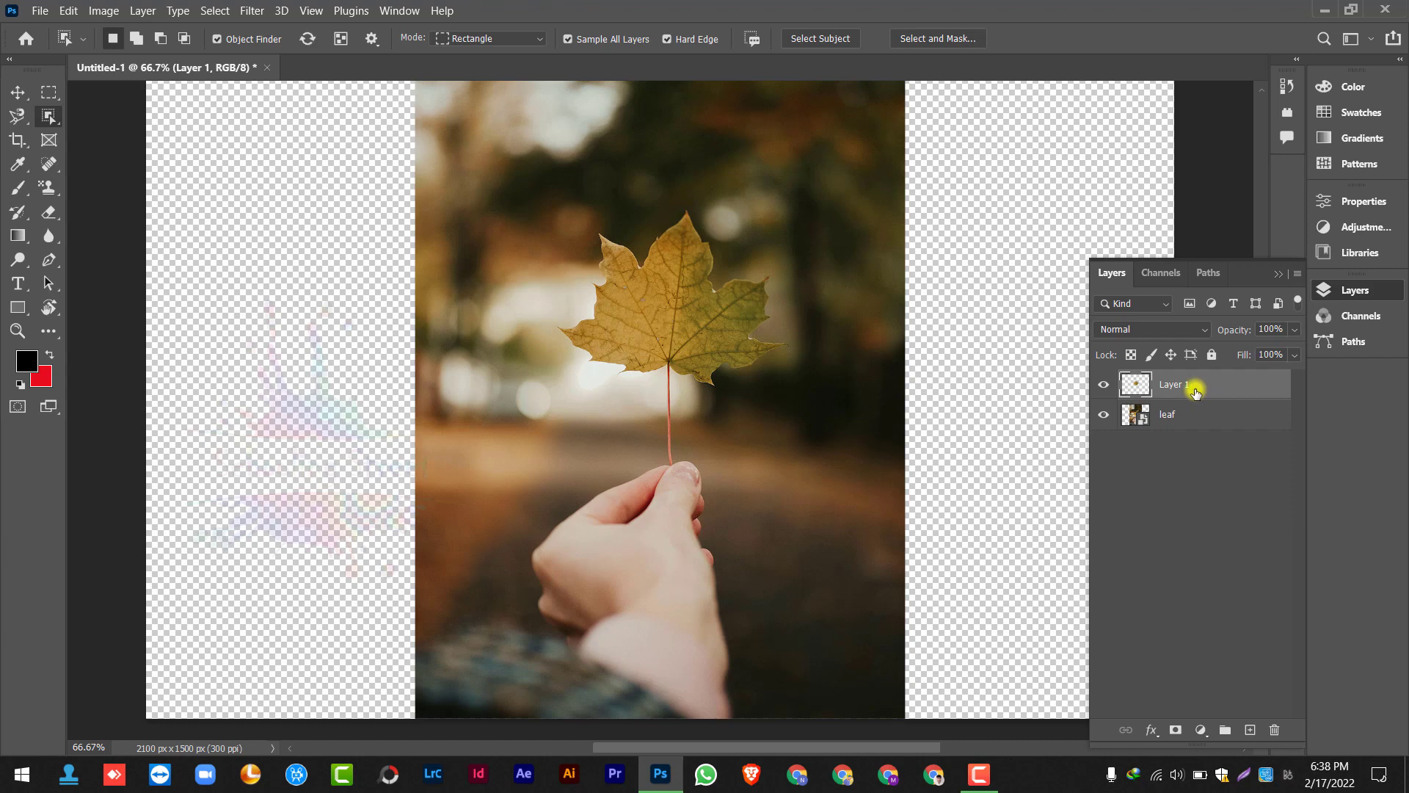
Put the leaf cutout layer into a new layer group with the default name and options
right_click(1195, 392)
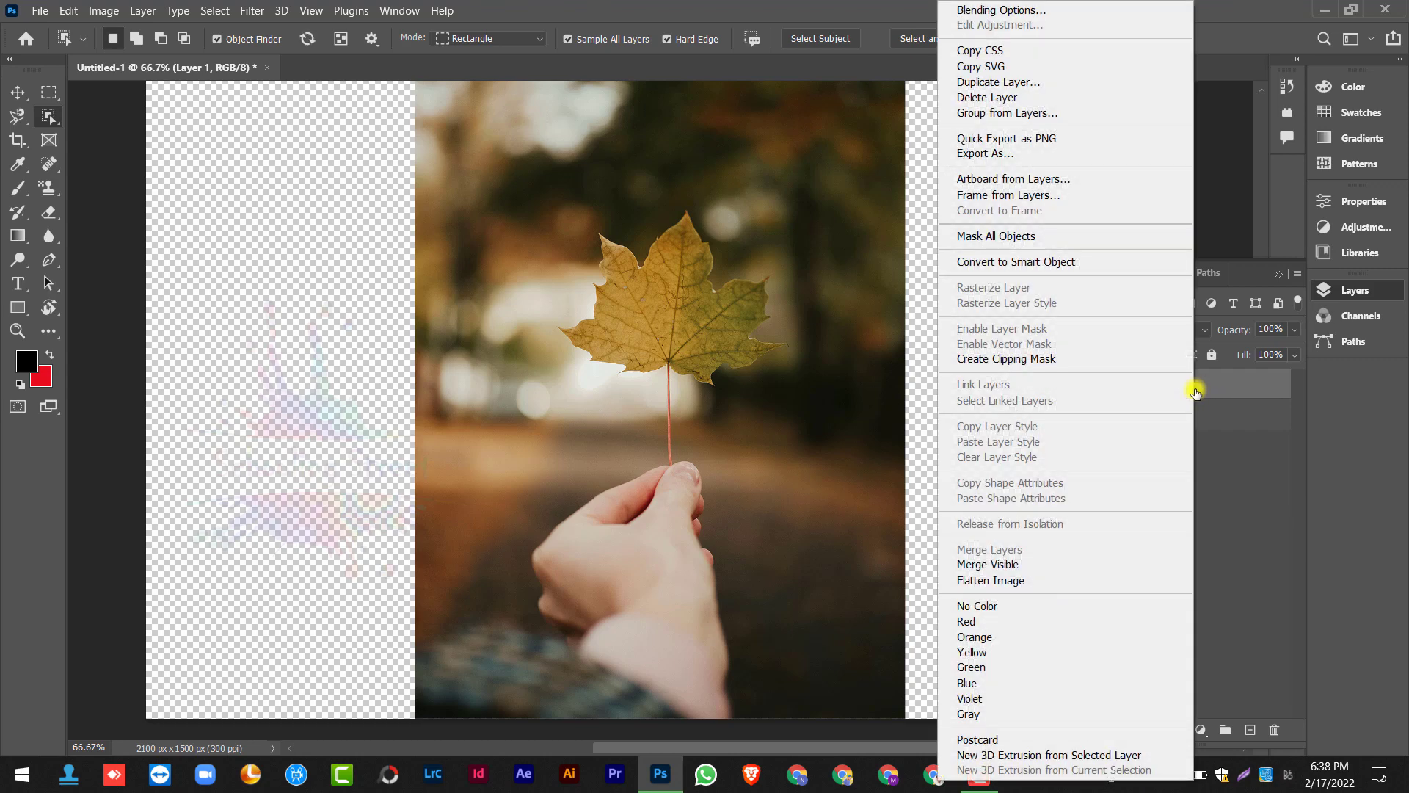
left_click(1057, 114)
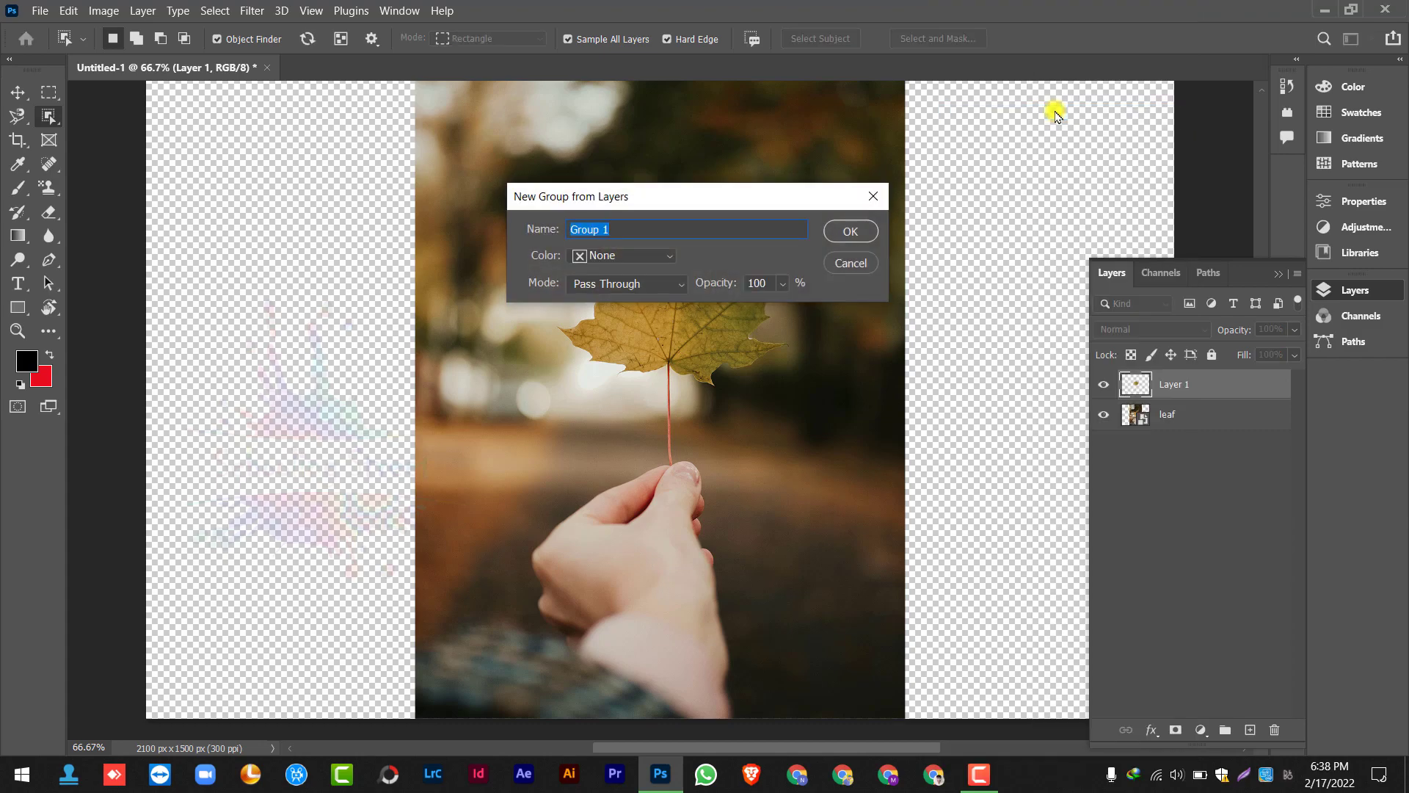
left_click(865, 230)
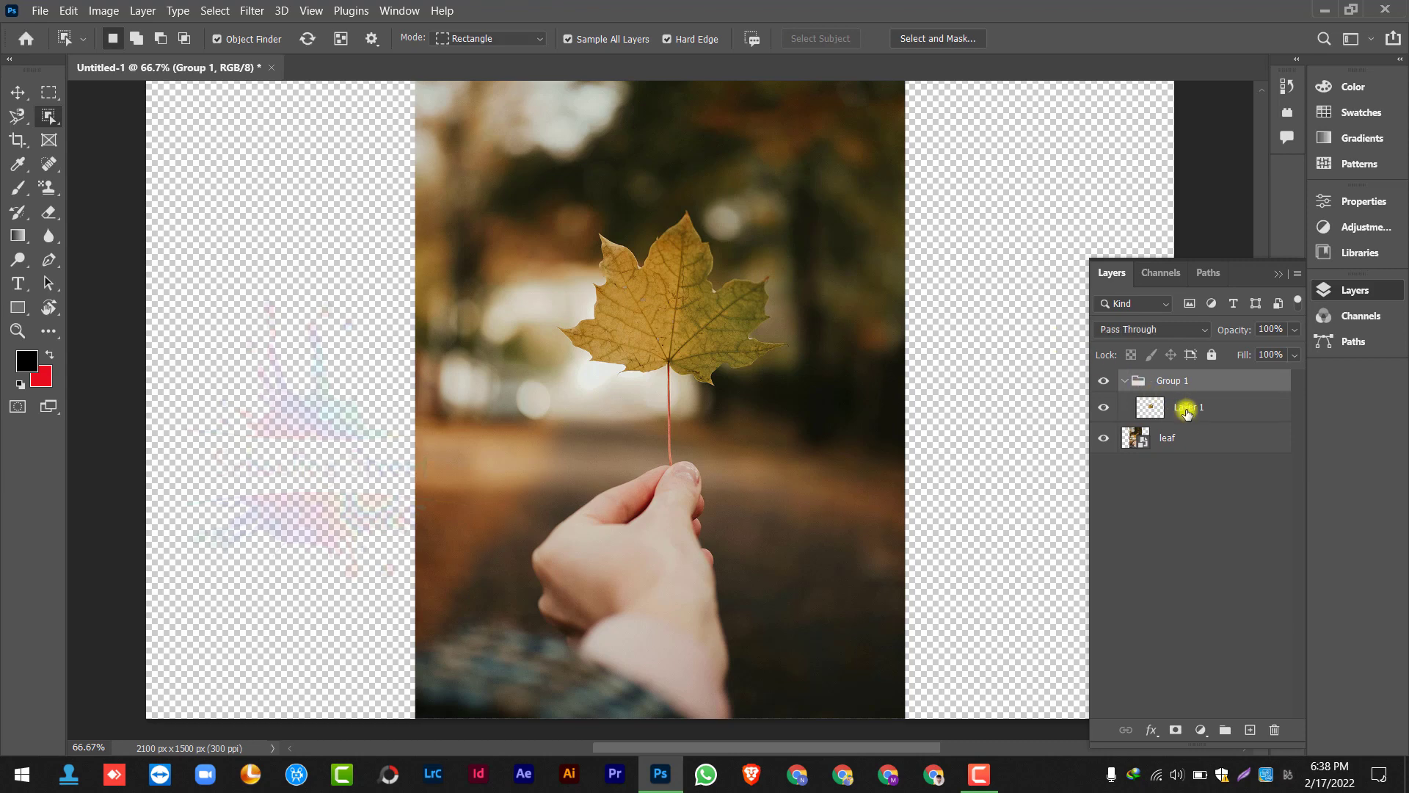
Convert the leaf cutout layer inside the group to a smart object
left_click(1188, 411)
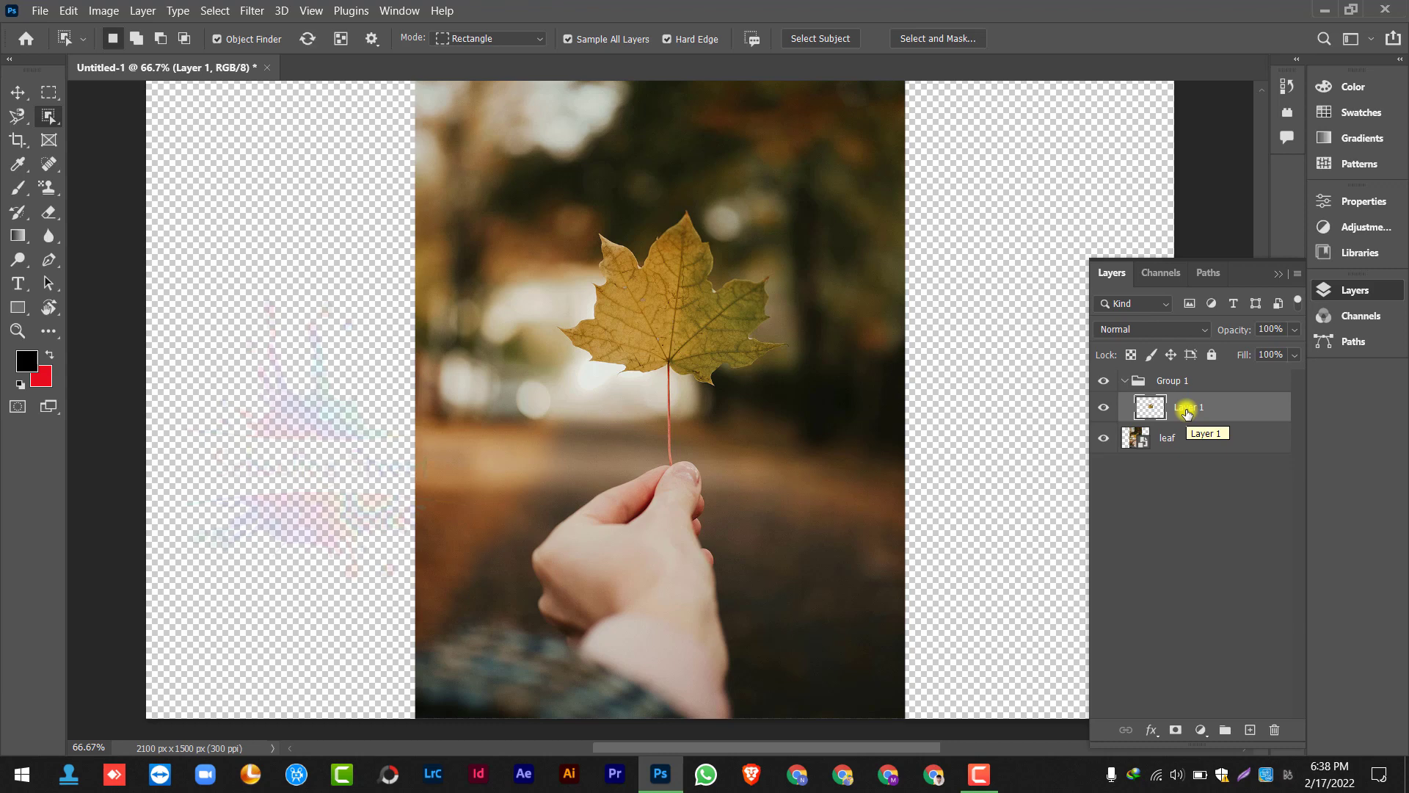
right_click(1188, 412)
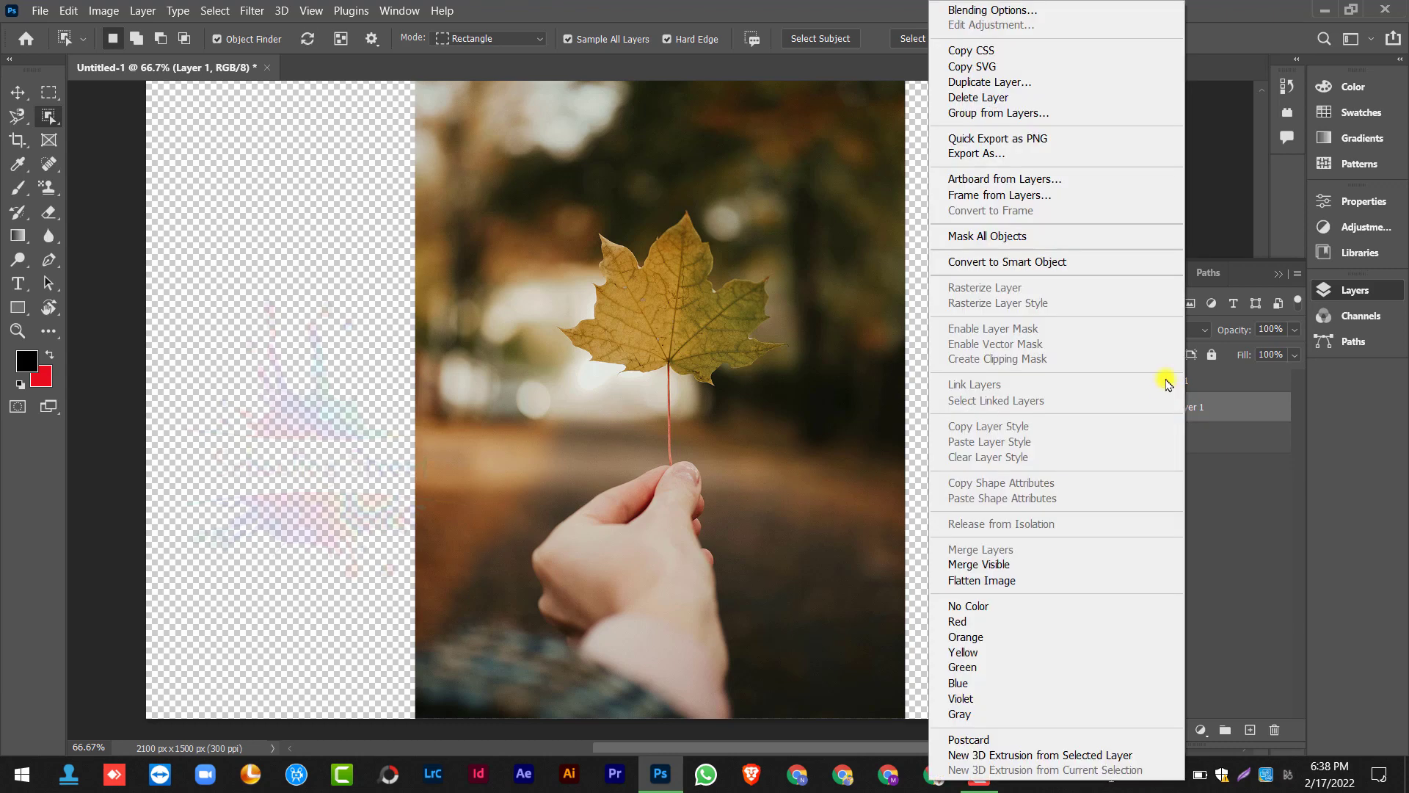
left_click(1092, 264)
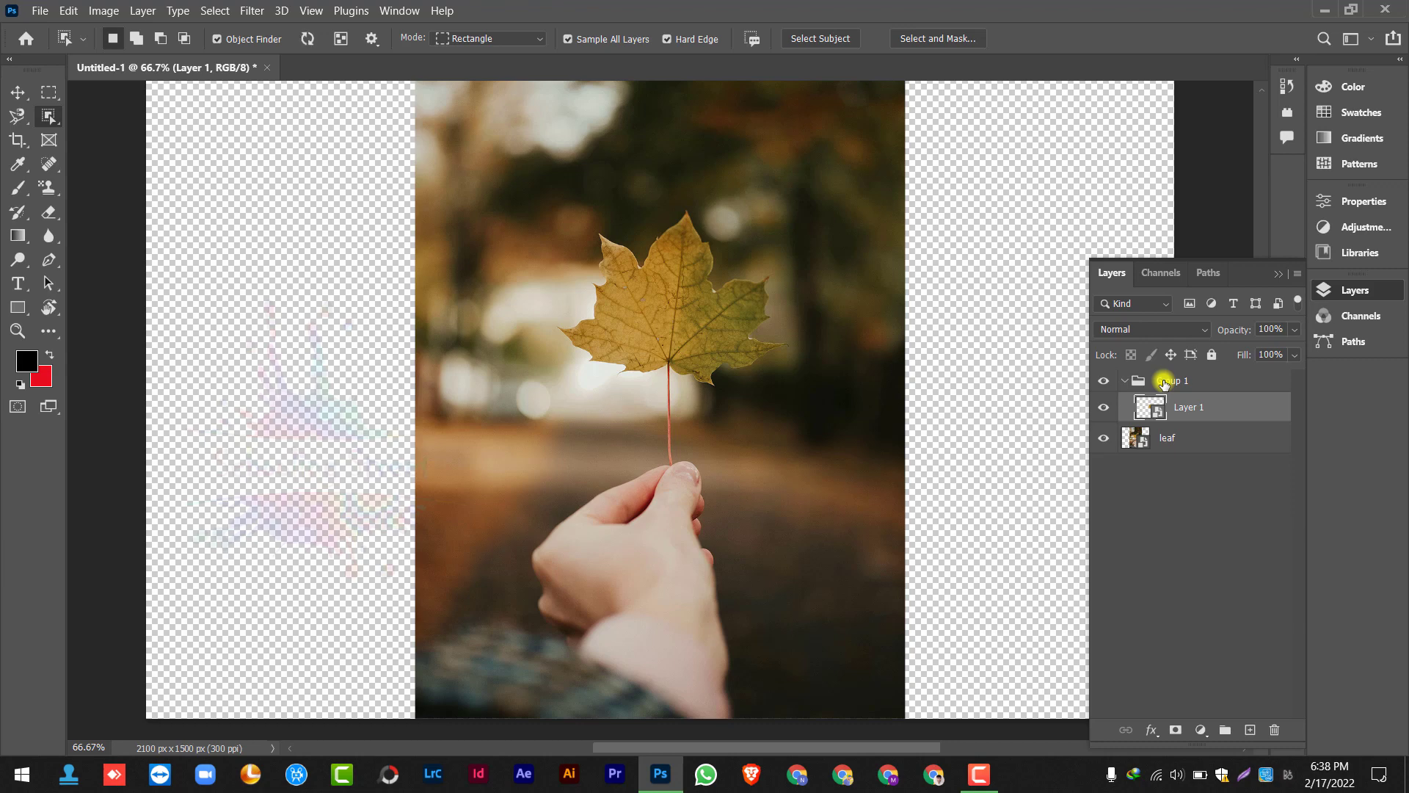
Duplicate the leaf smart object and set the copy's blend mode to Screen
key("ctrl+j")
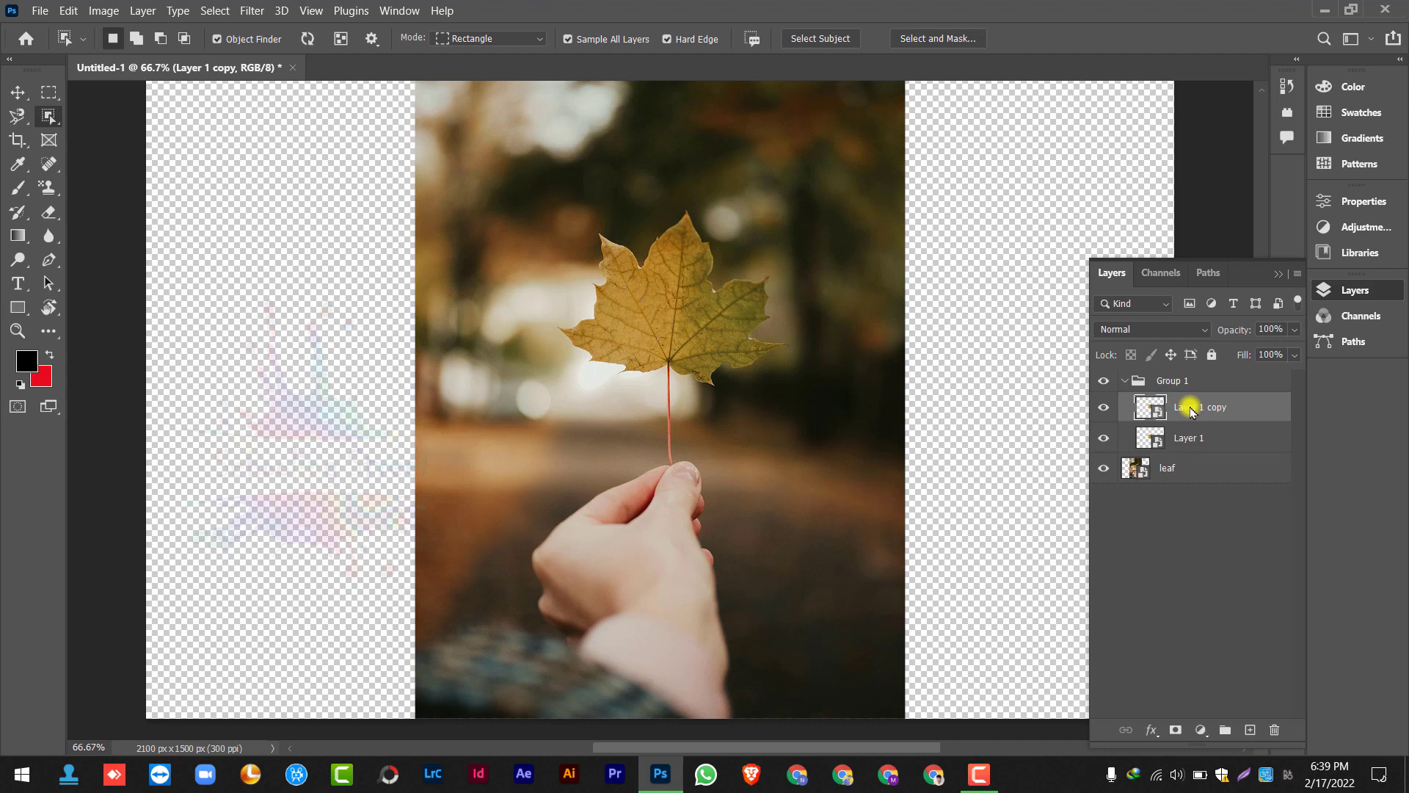
left_click(1157, 329)
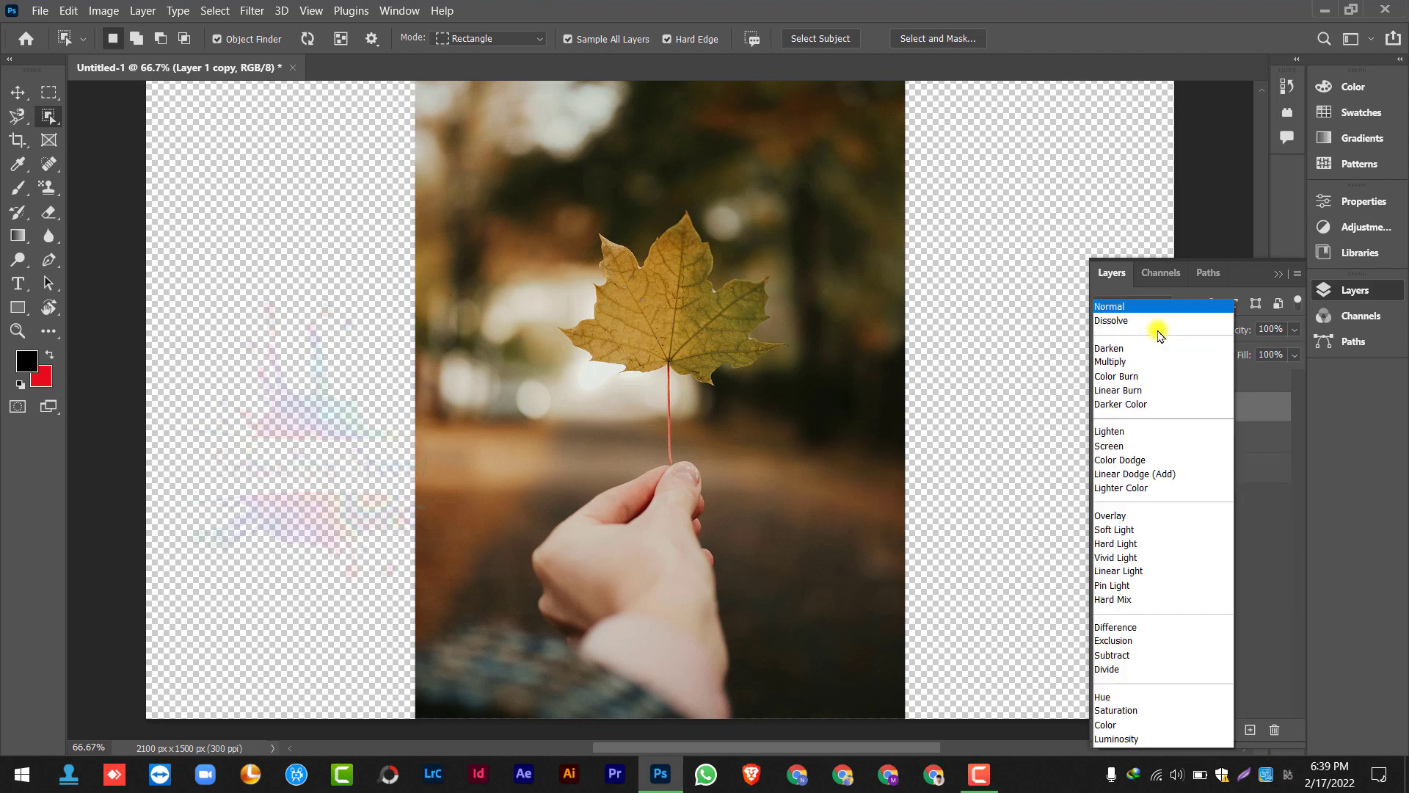
left_click(1151, 444)
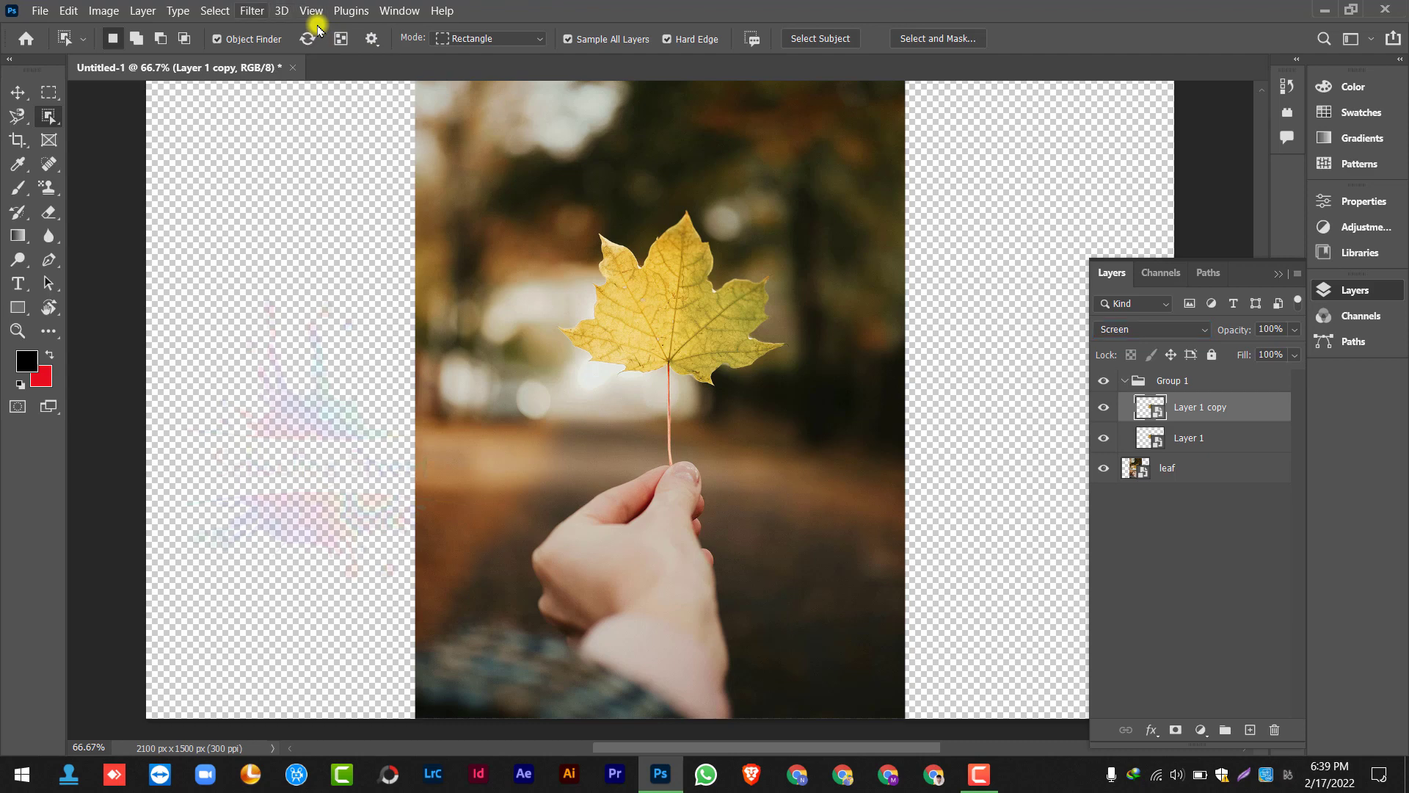
Apply a Gaussian Blur with a radius of 5 pixels to the Screen-mode leaf copy
left_click(251, 11)
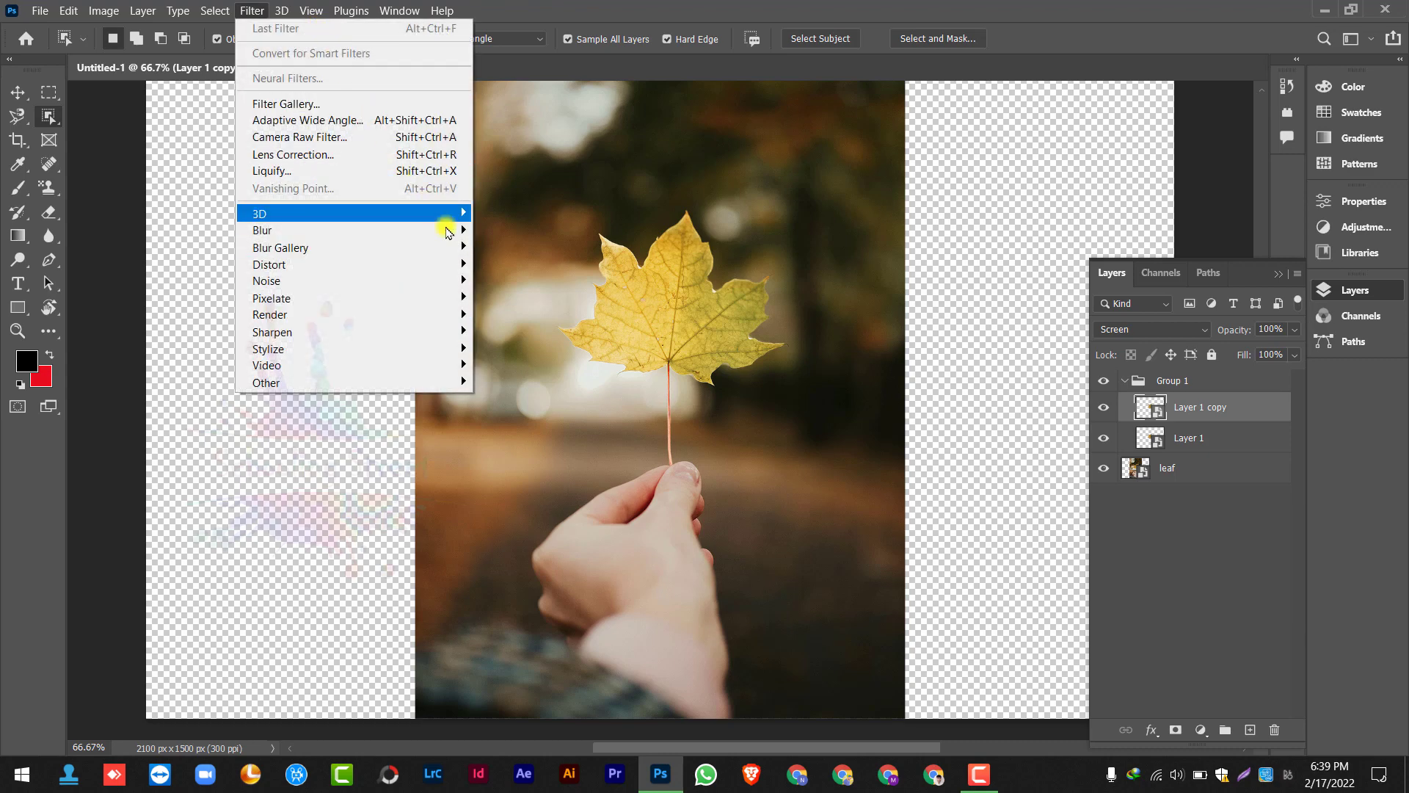
mouse_move(447, 232)
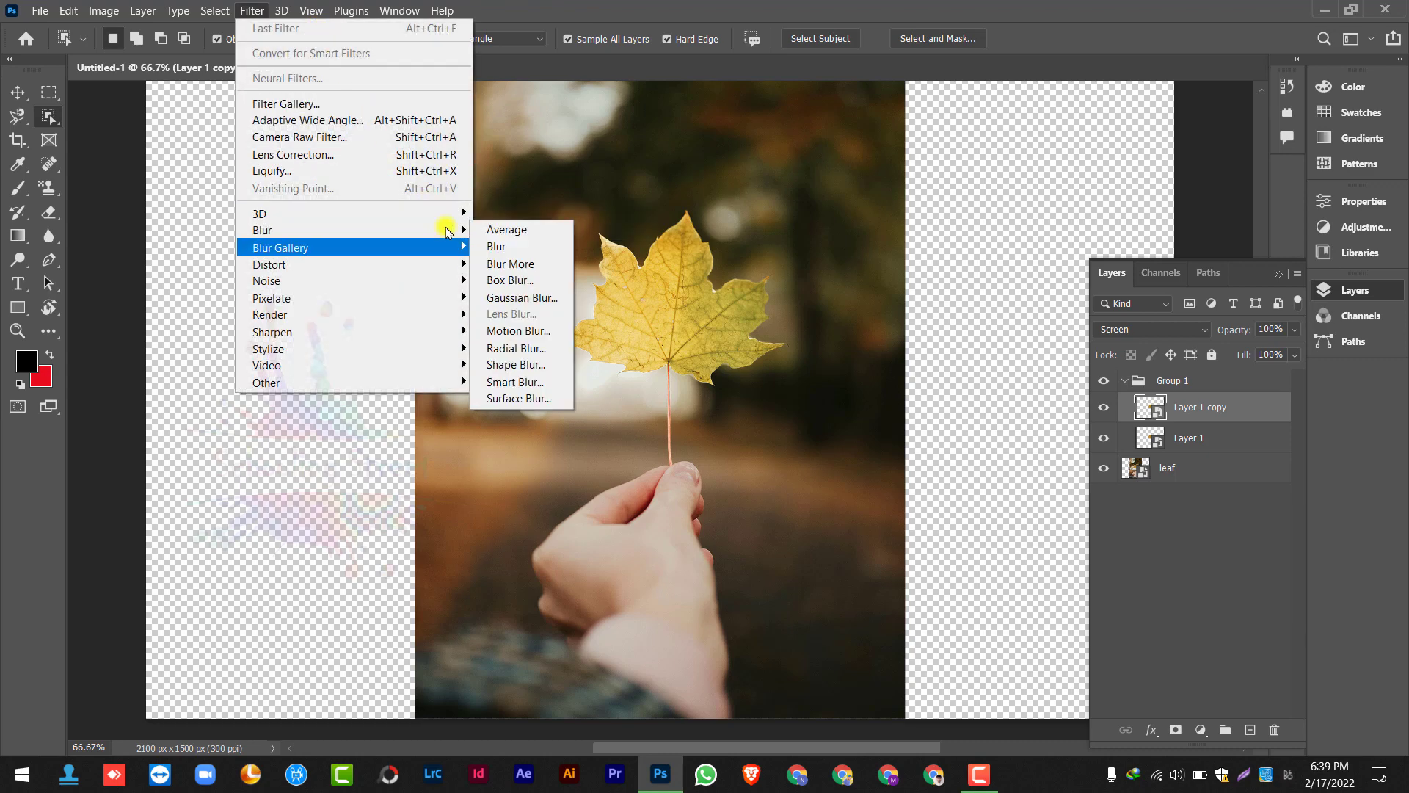
left_click(524, 297)
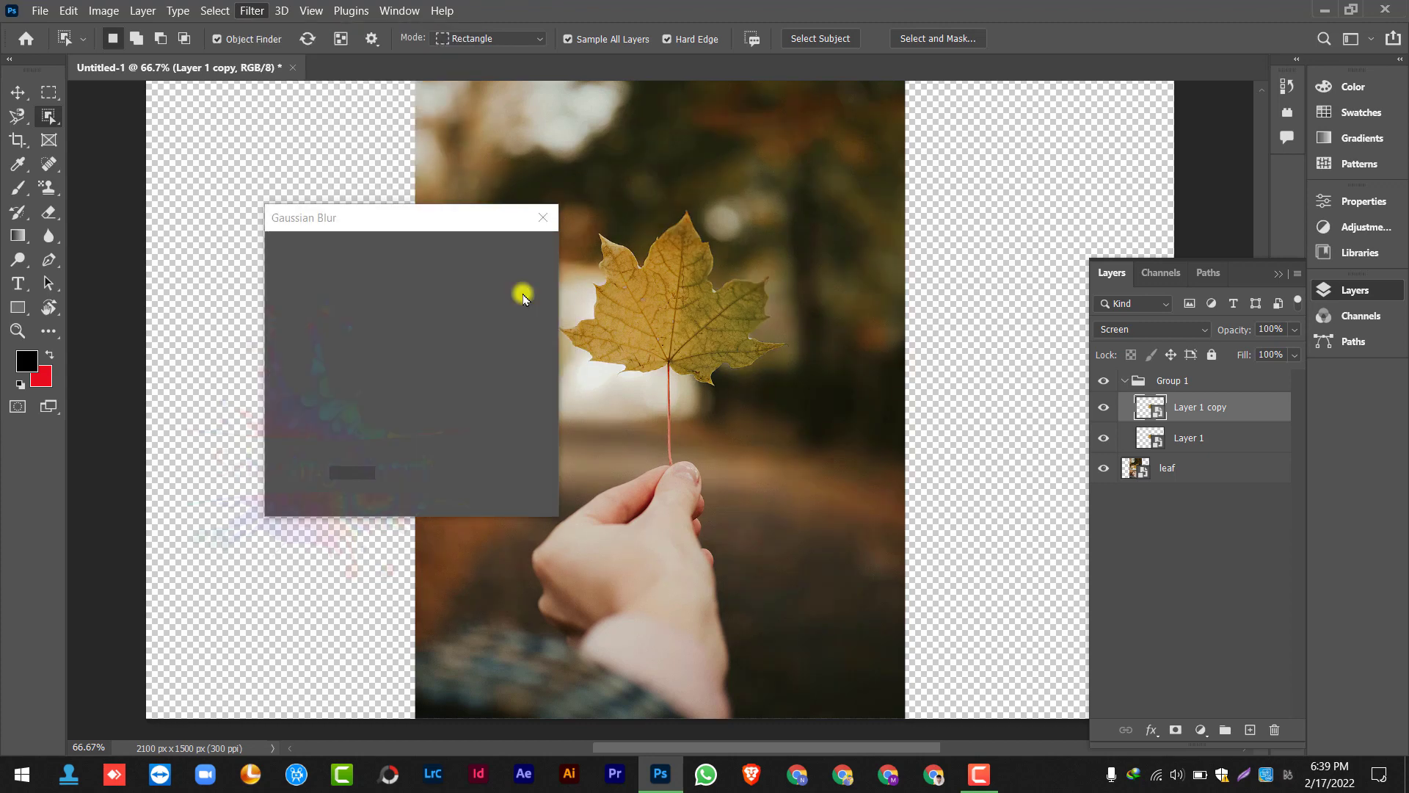
type("5")
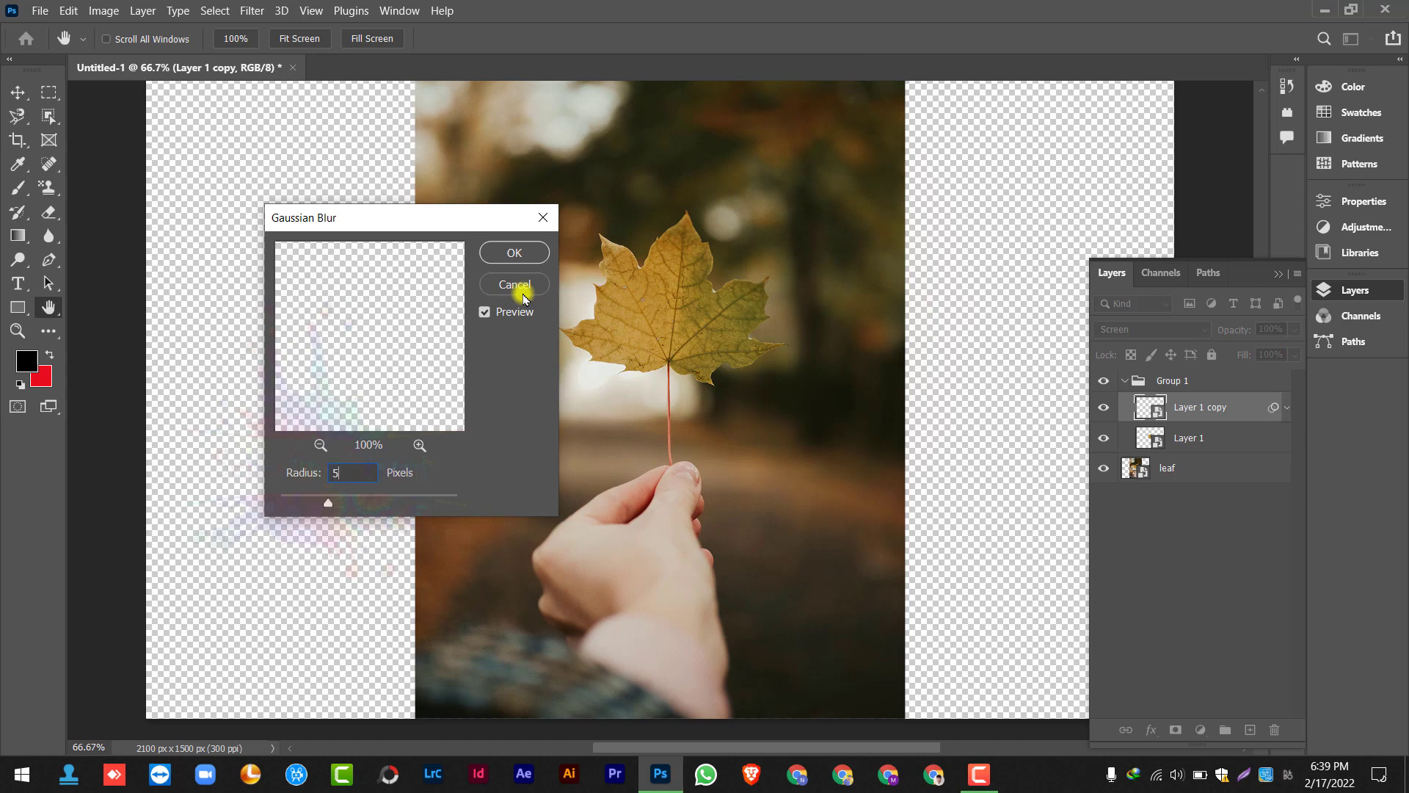
left_click(519, 253)
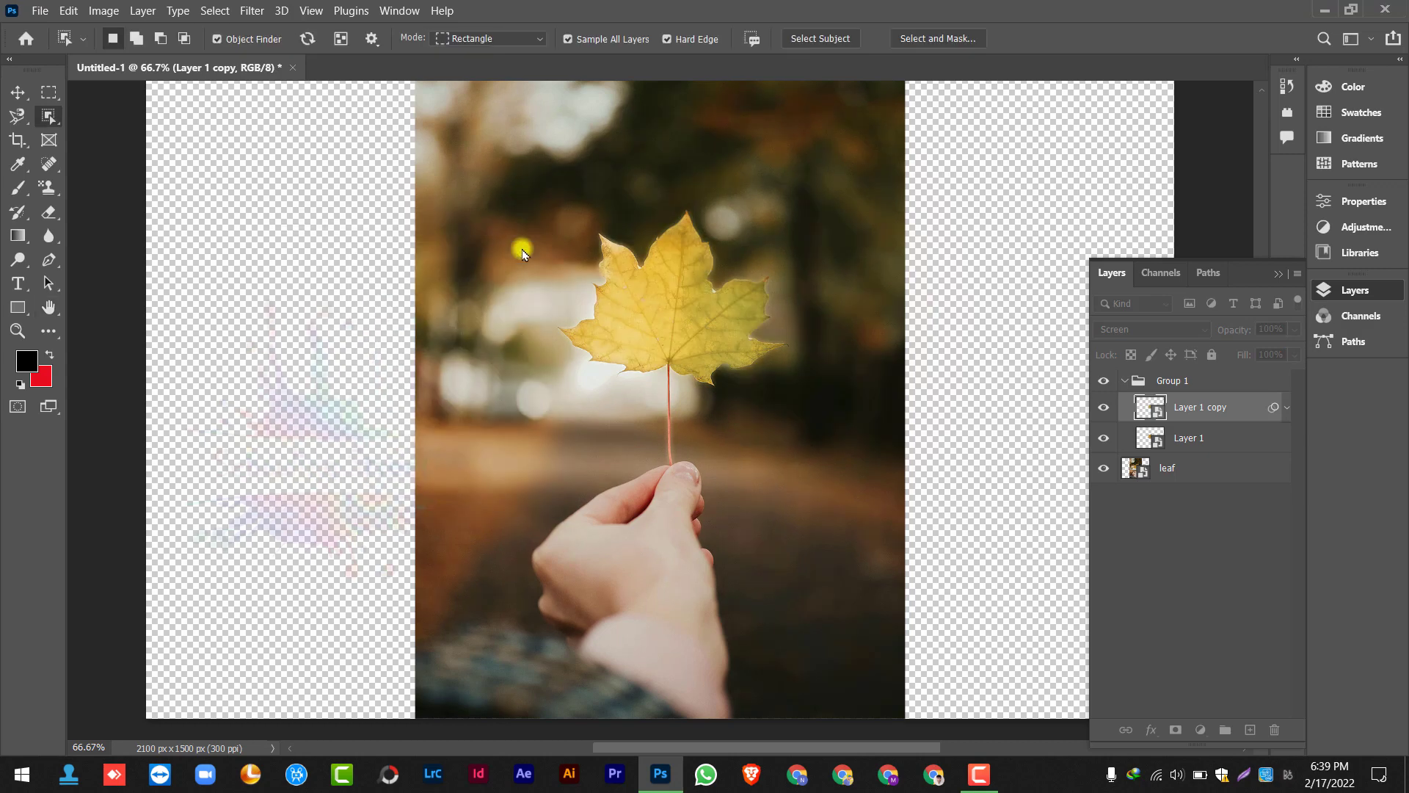
Duplicate the blurred leaf copy under the suggested name and set the duplicate's Gaussian Blur radius to 150 pixels
right_click(1179, 407)
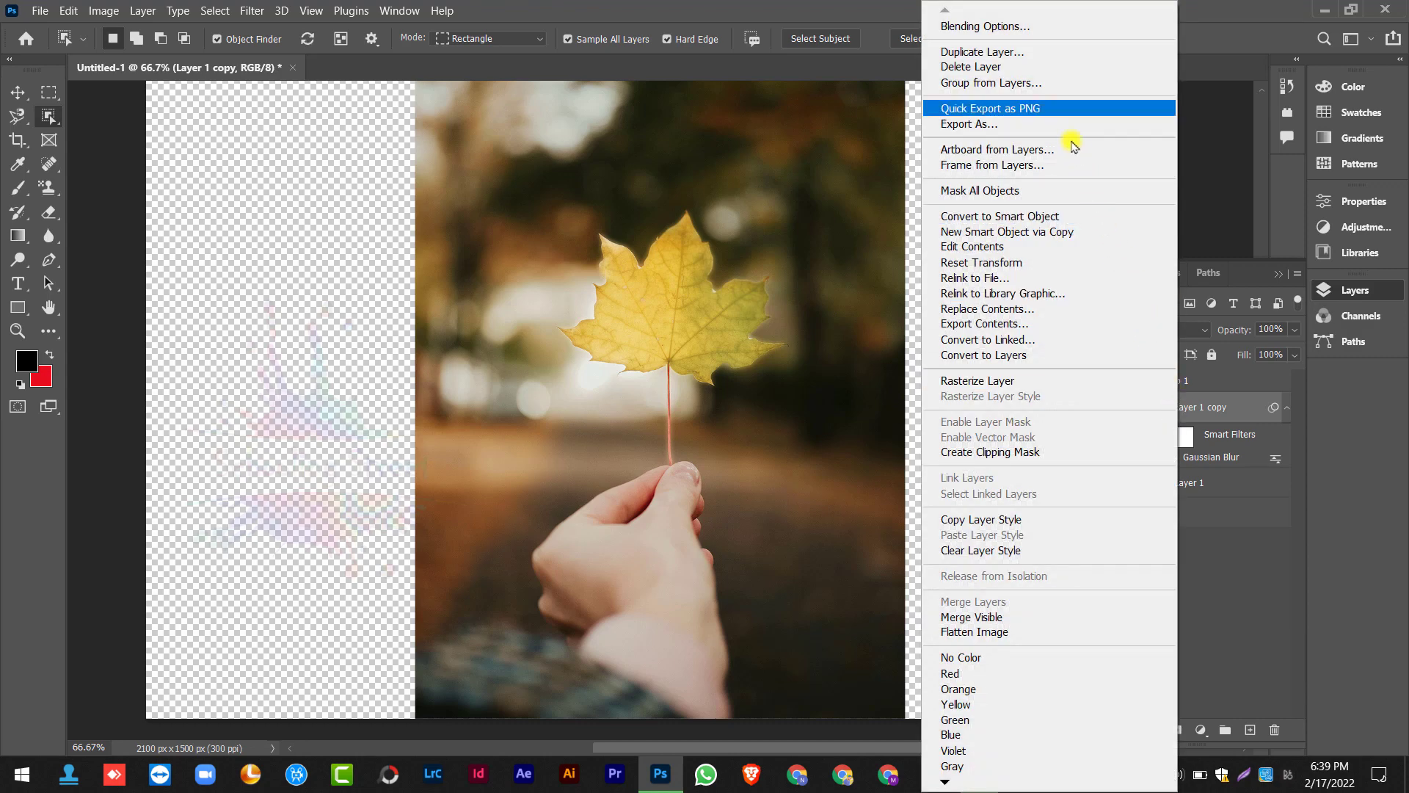
left_click(1040, 59)
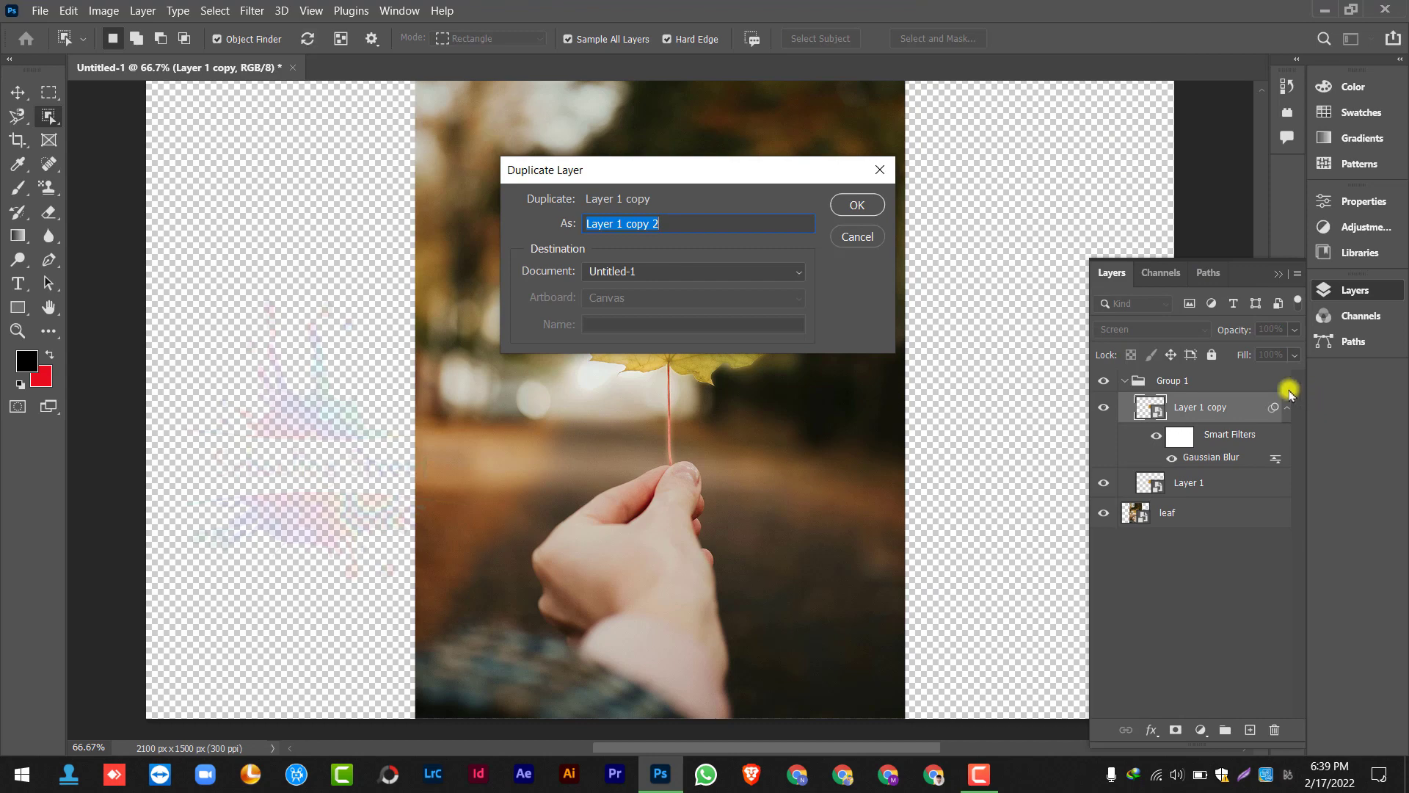
left_click(856, 205)
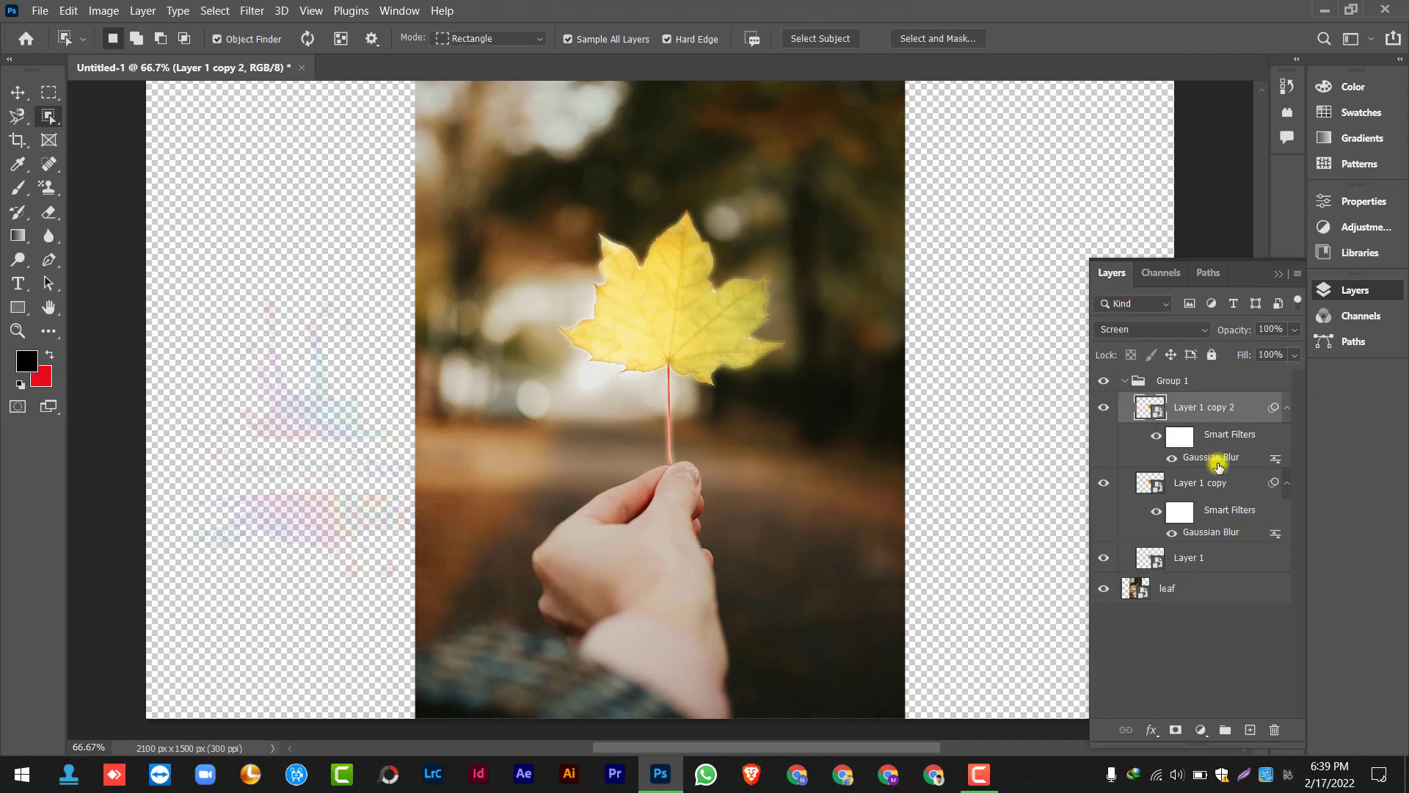
double_click(1218, 458)
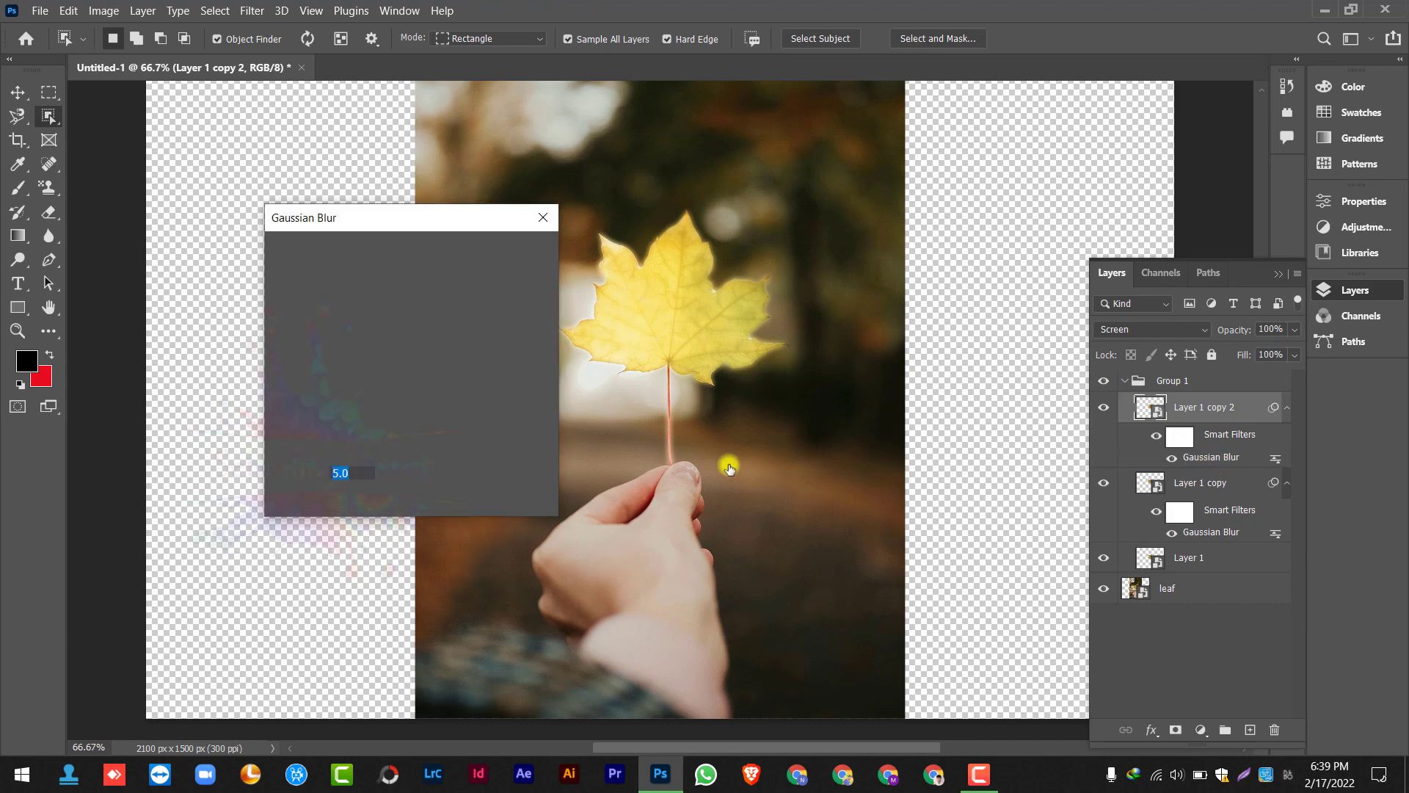
type("150")
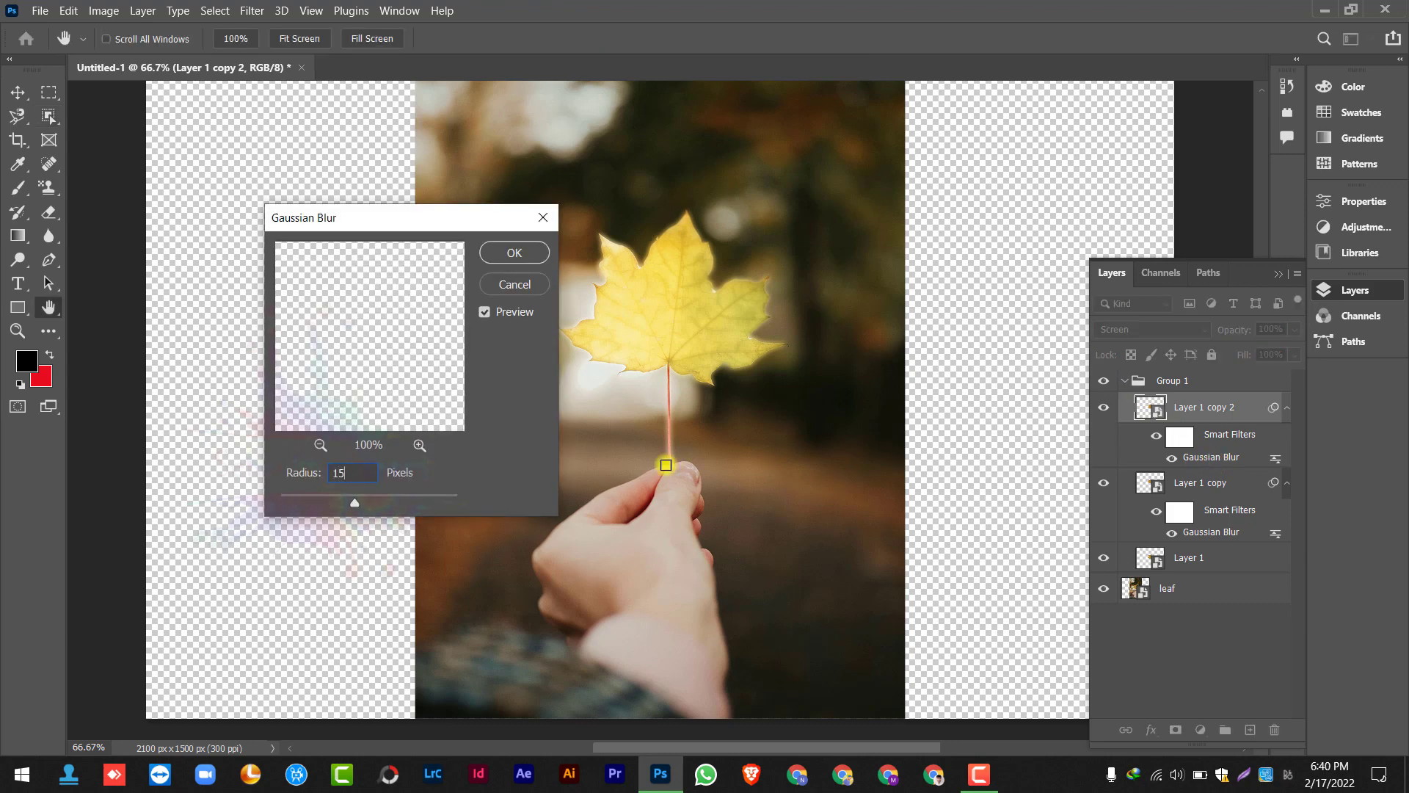
key("Return")
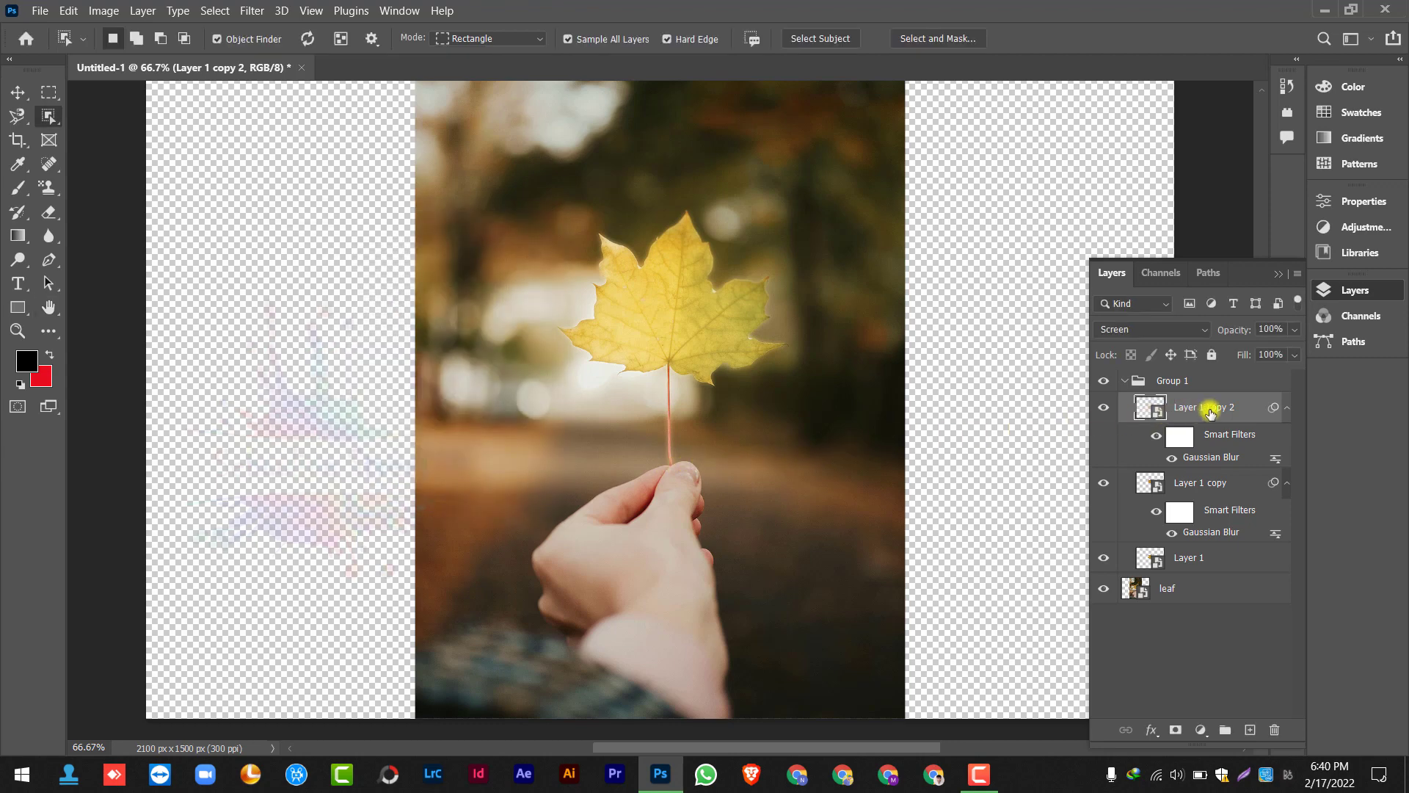
Duplicate the leaf layer with the 150-pixel blur and set the new copy's Gaussian Blur radius to 300 pixels
key("ctrl+j")
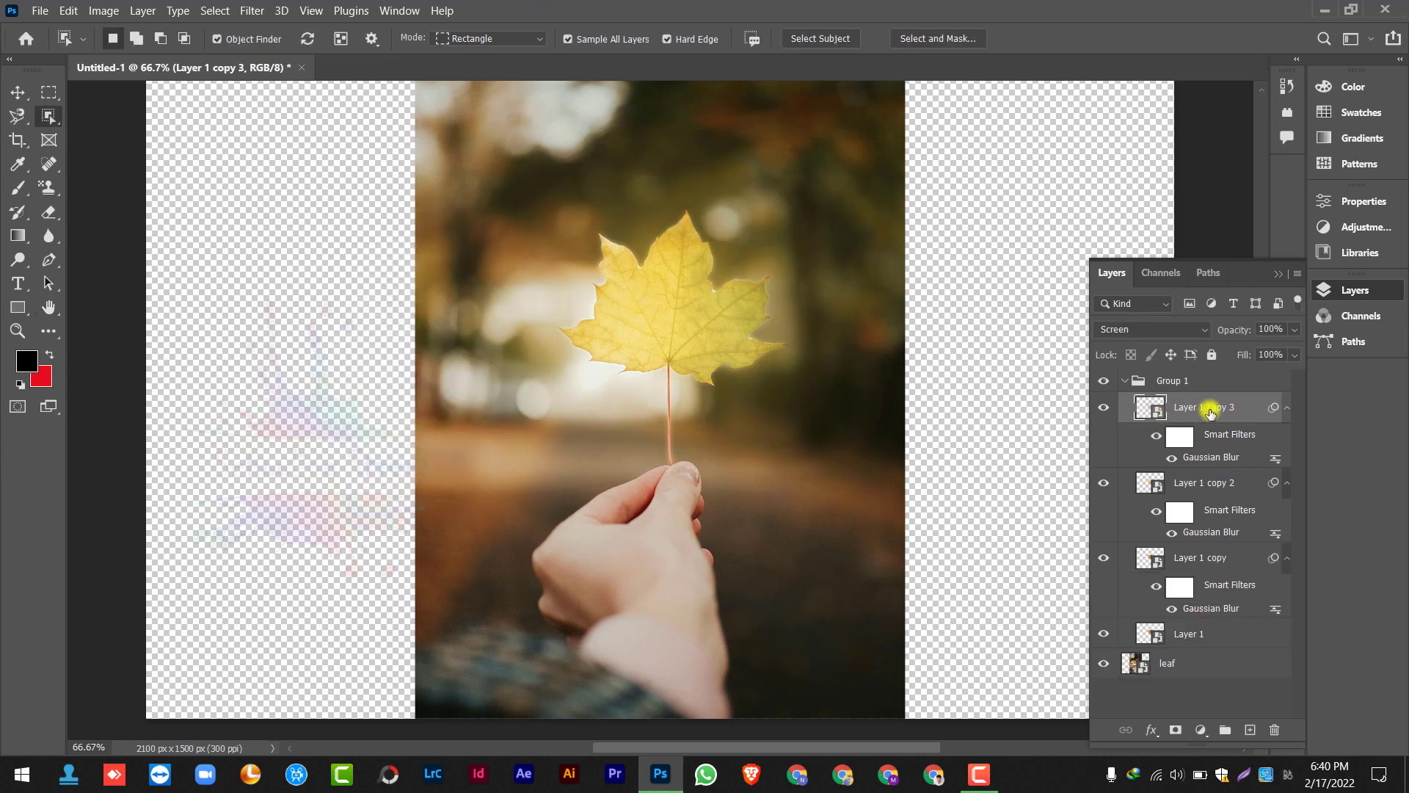
double_click(1208, 459)
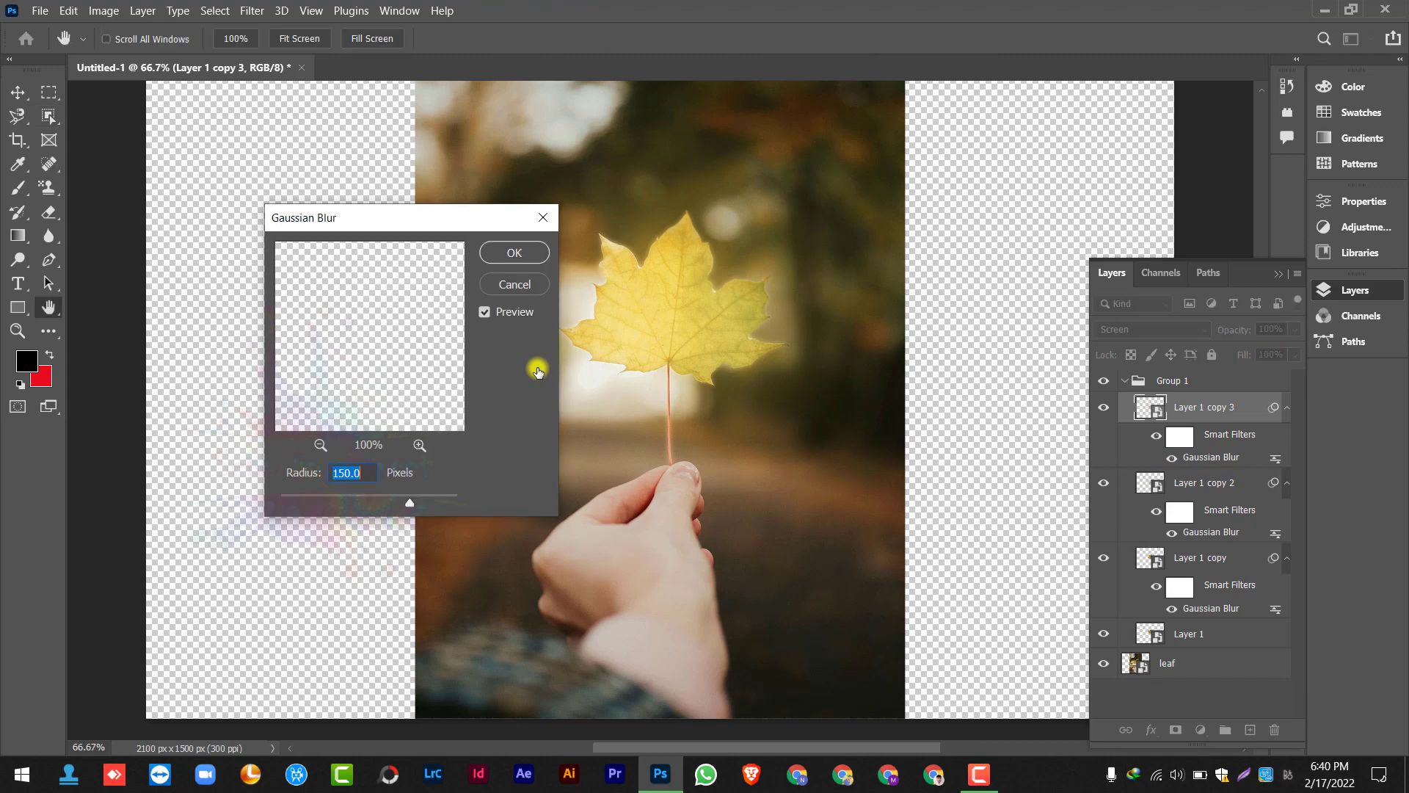
type("300")
key("Return")
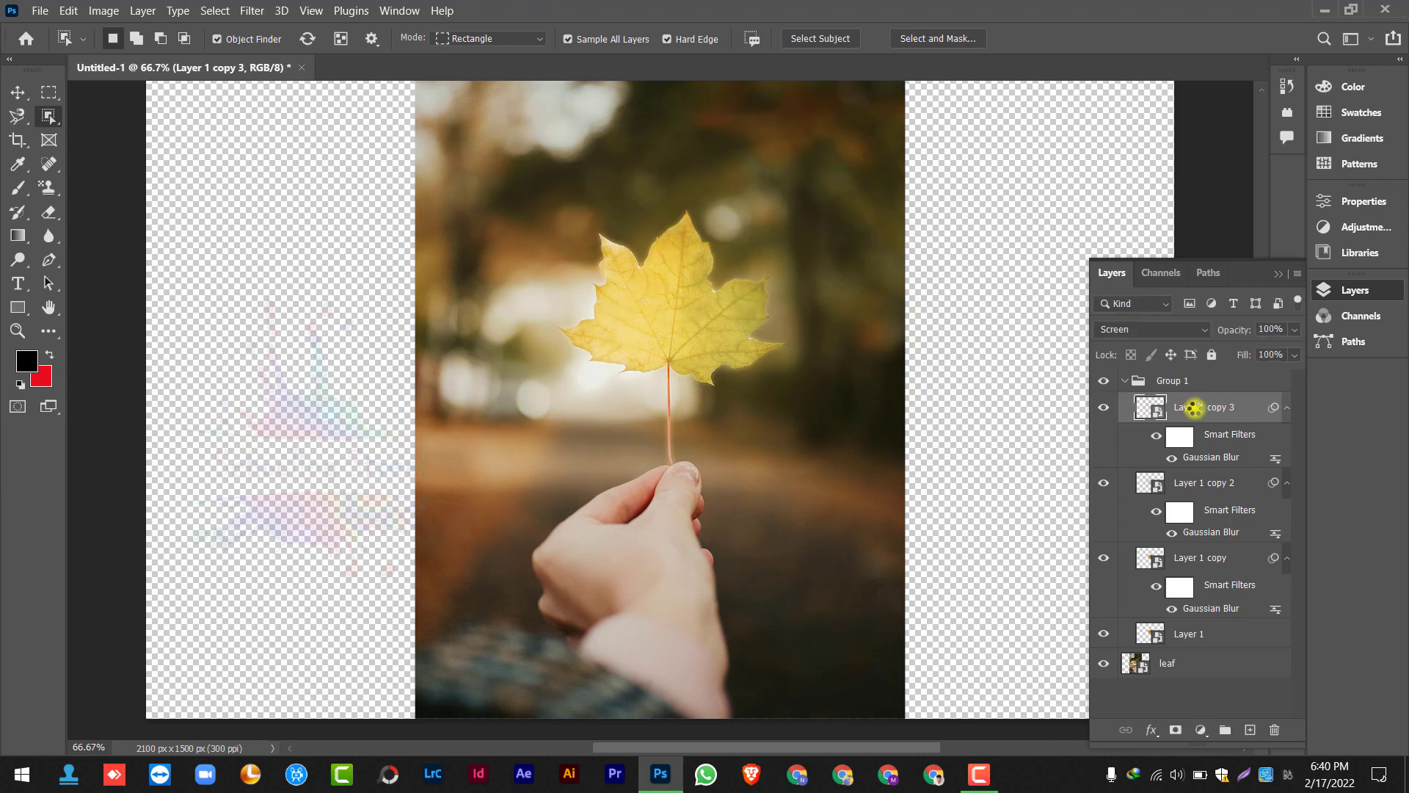
Duplicate the leaf layer with the 300-pixel blur and set the new copy's Gaussian Blur radius to 500 pixels
key("ctrl+j")
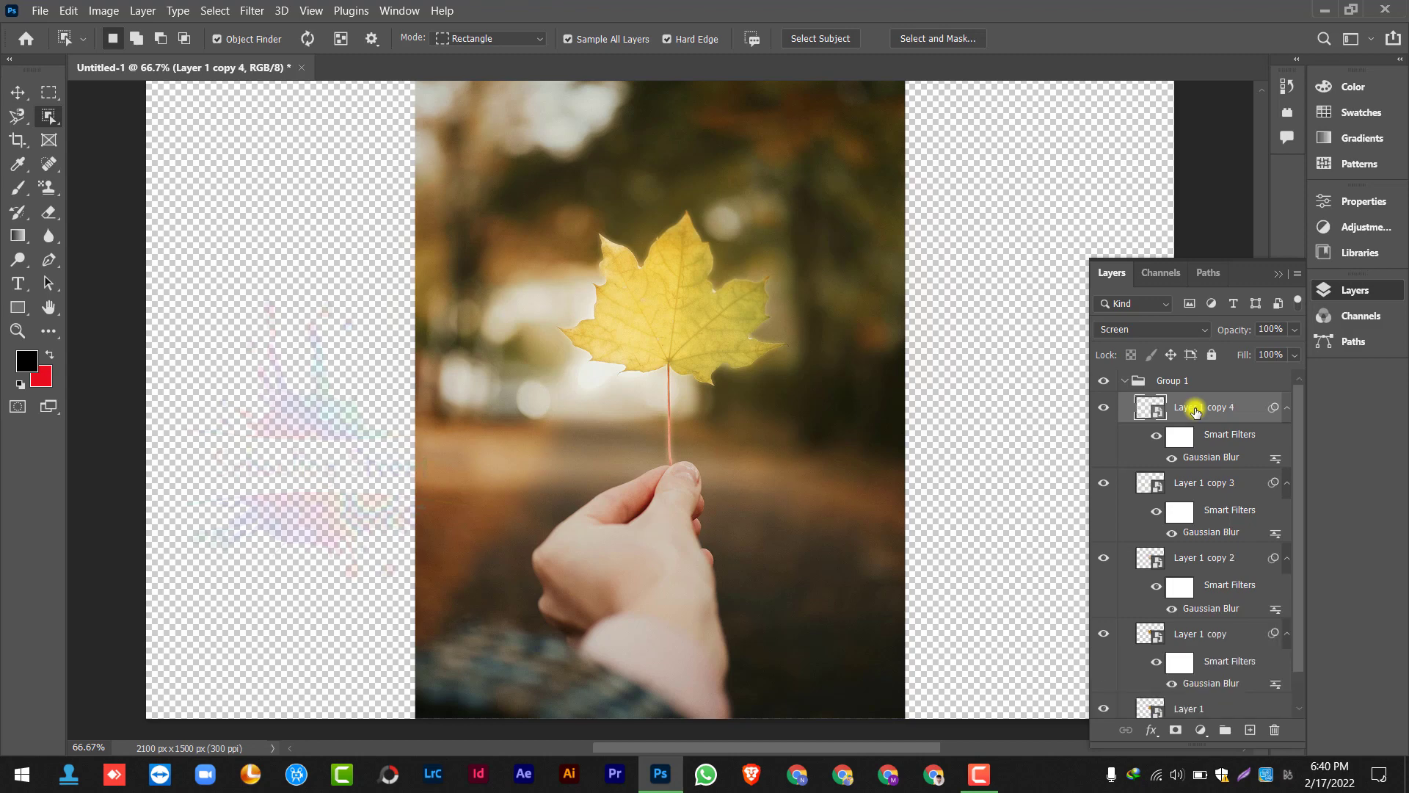
double_click(1211, 459)
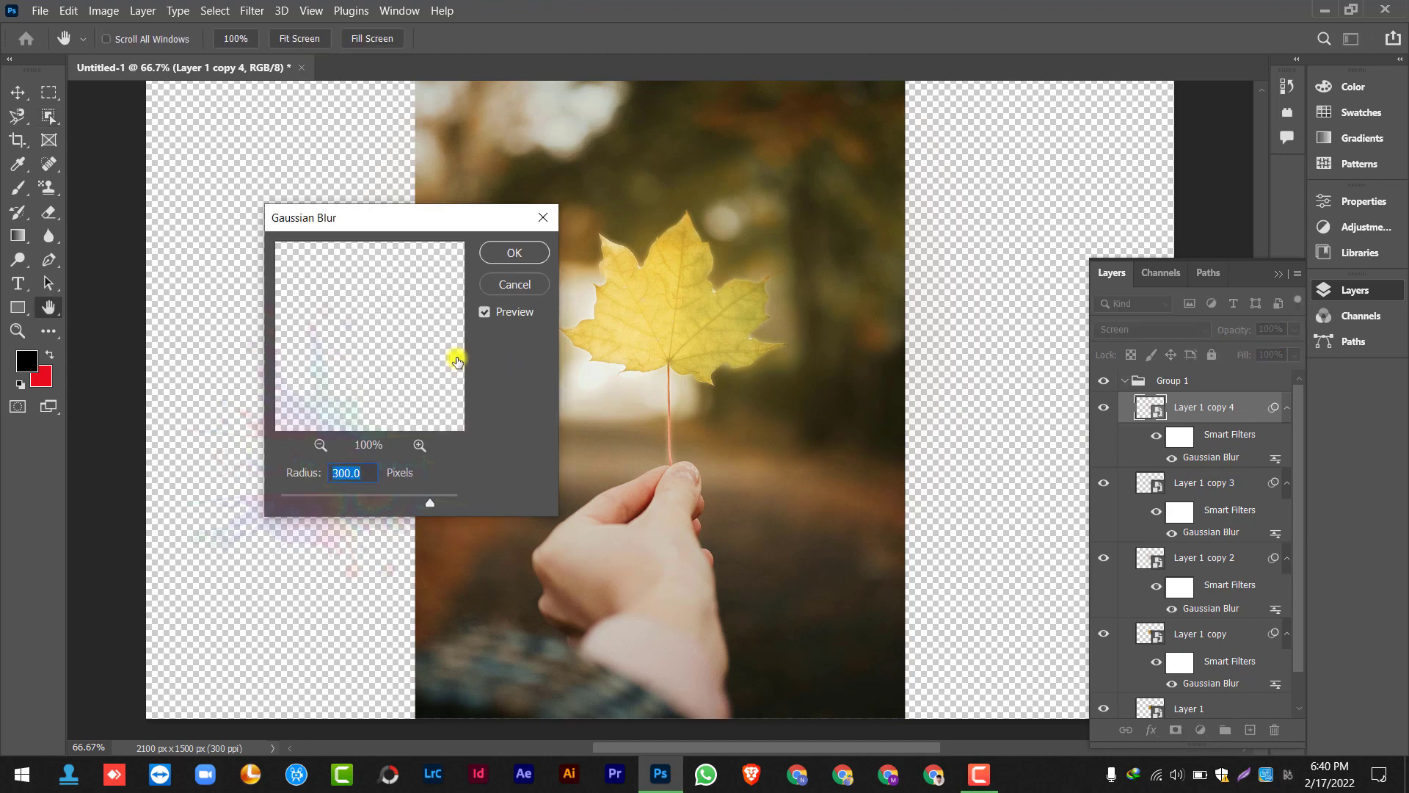
type("500")
key("Return")
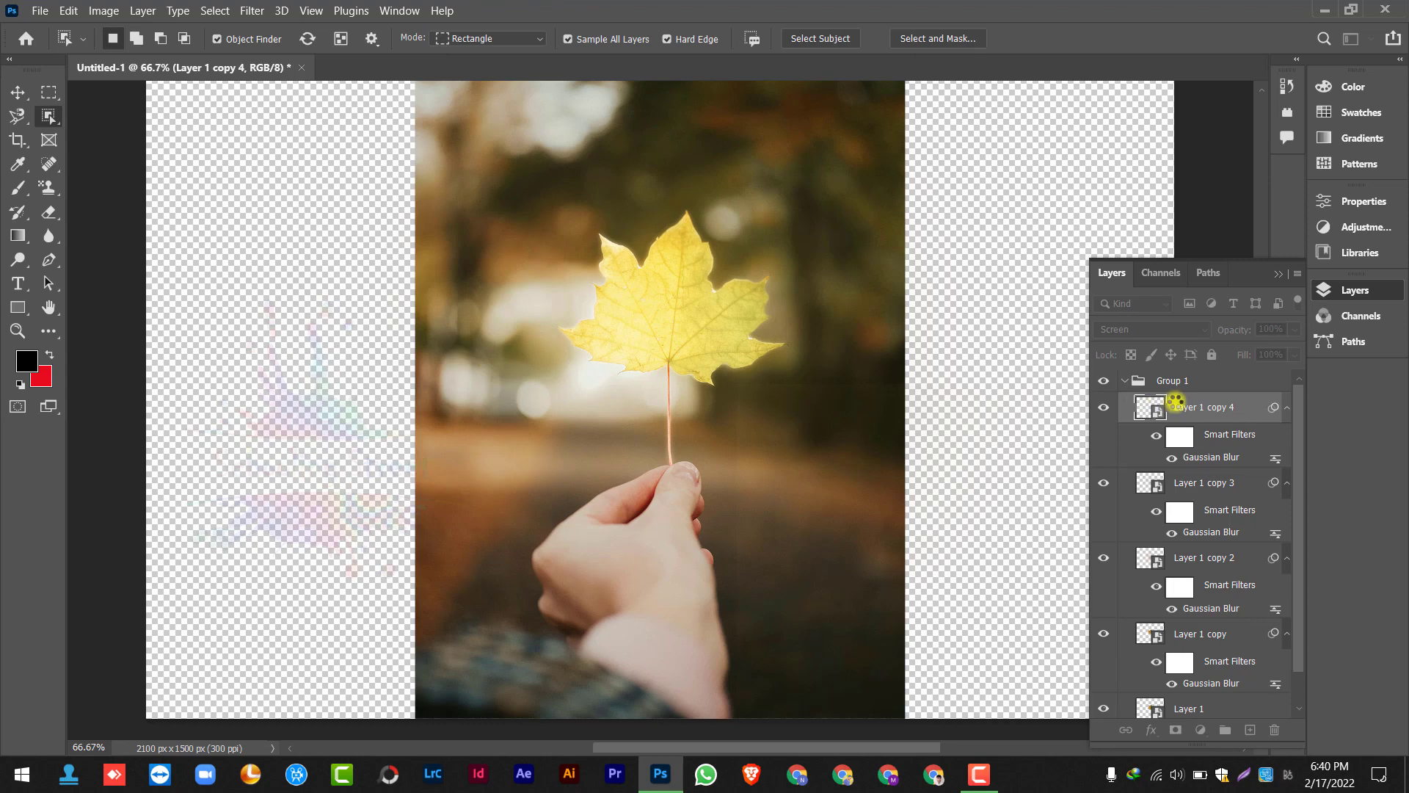
Collapse Group 1 and add a Hue/Saturation adjustment above it, clipped to the group with Colorize enabled
left_click(1124, 381)
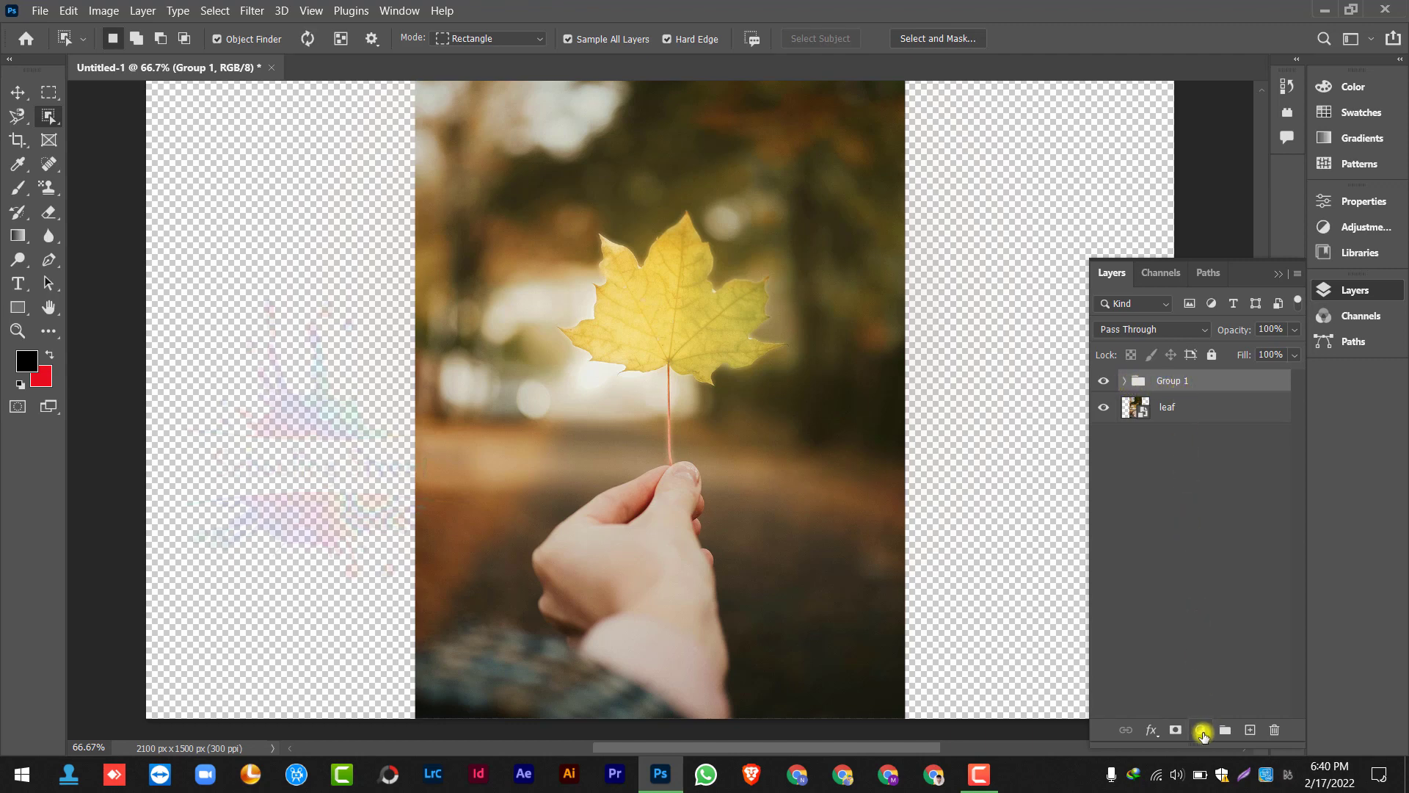
left_click(1203, 731)
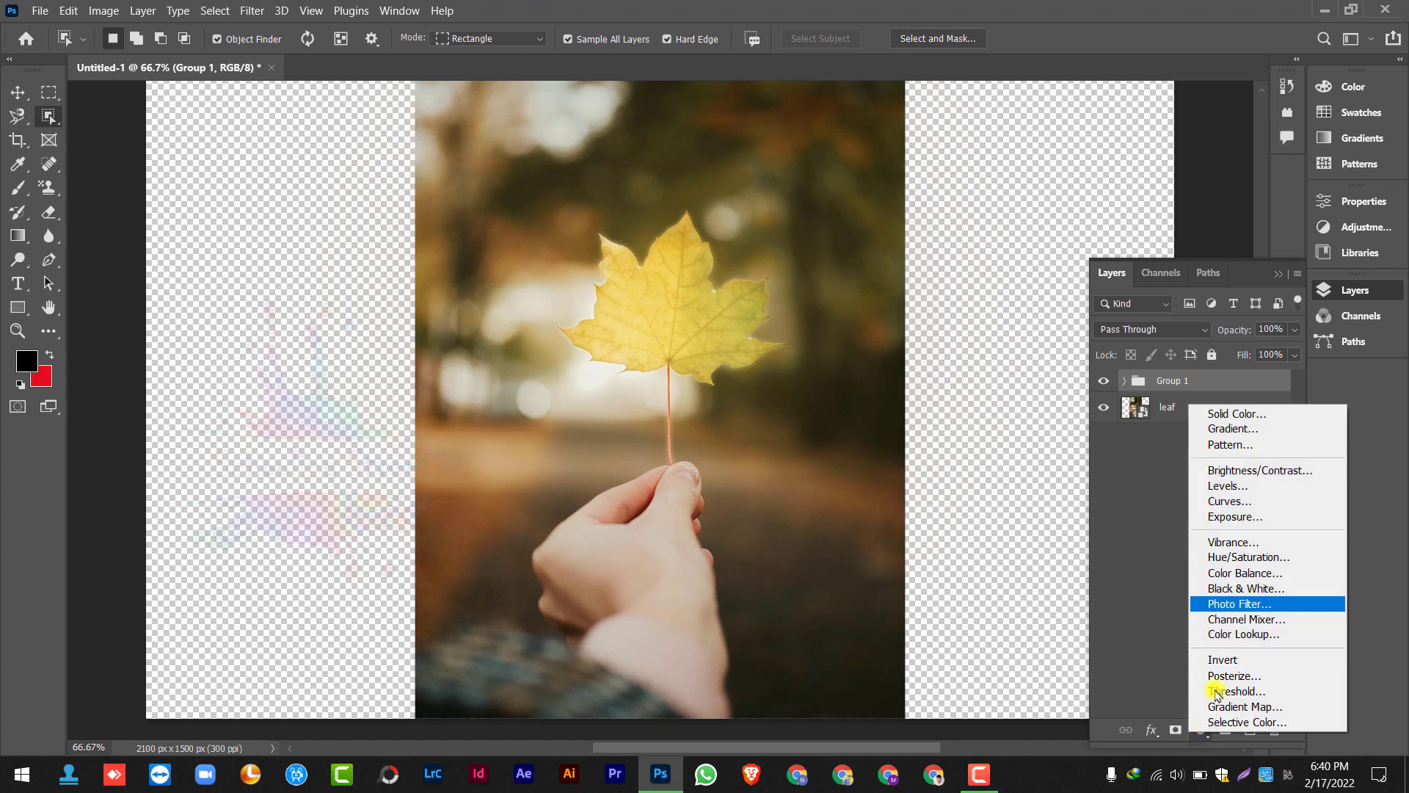
left_click(1249, 558)
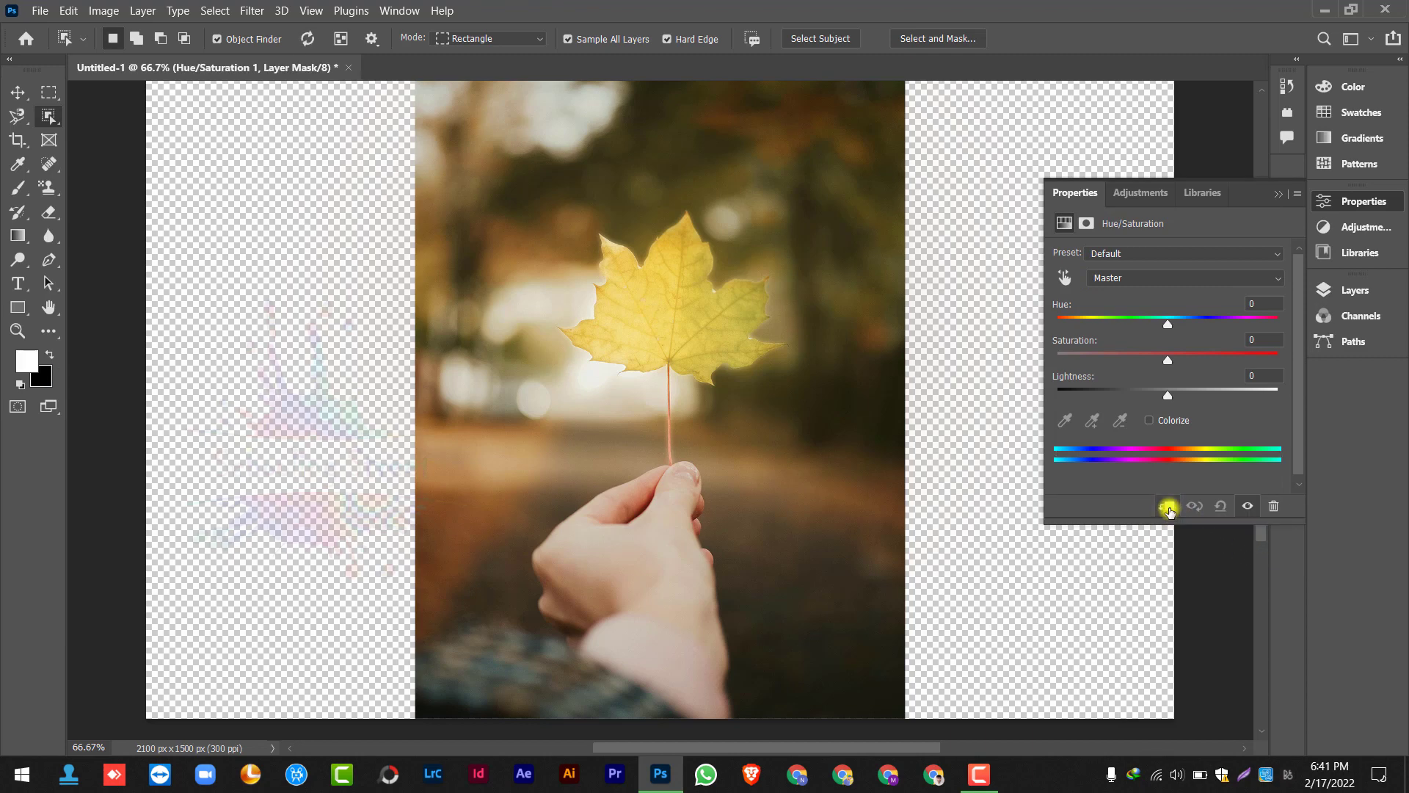
left_click(1169, 508)
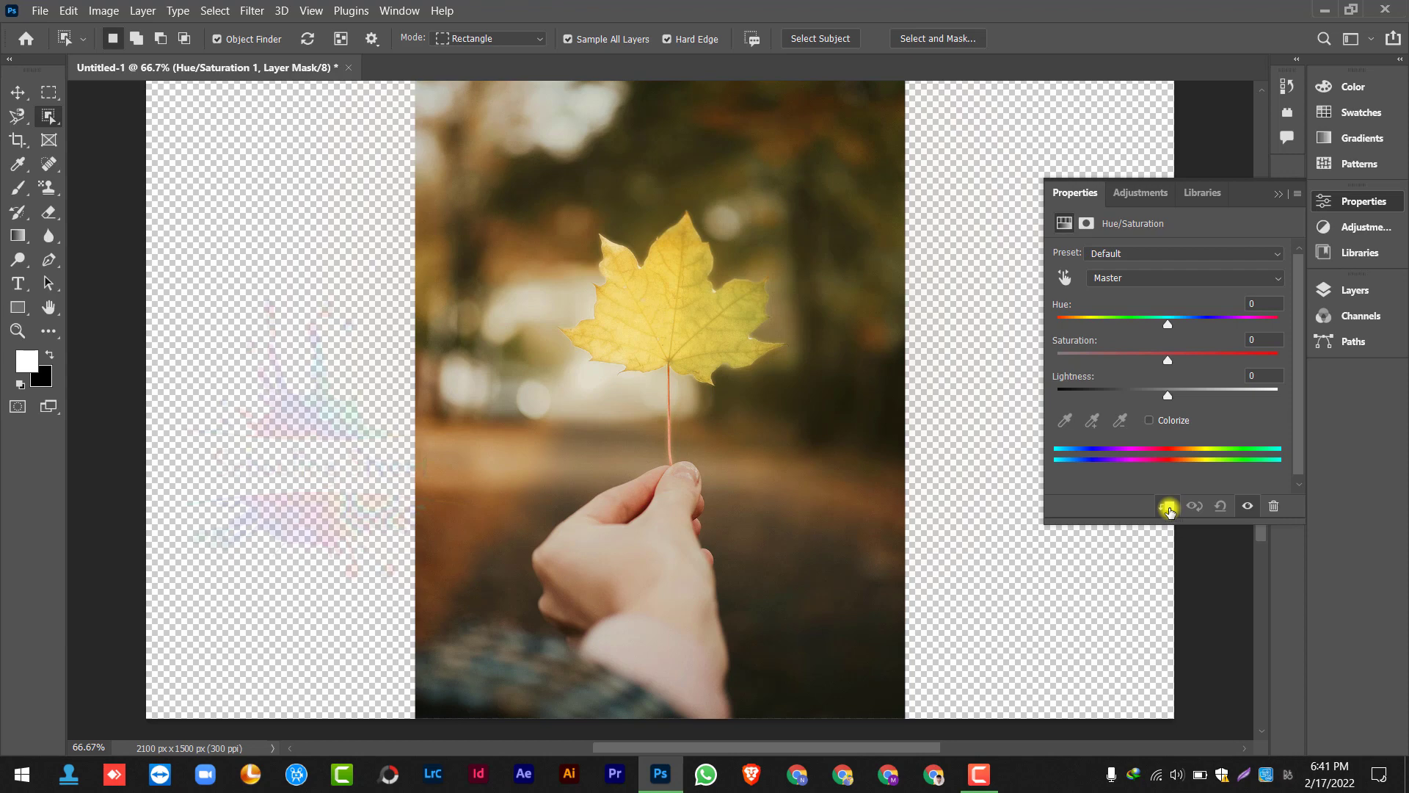
left_click(1149, 420)
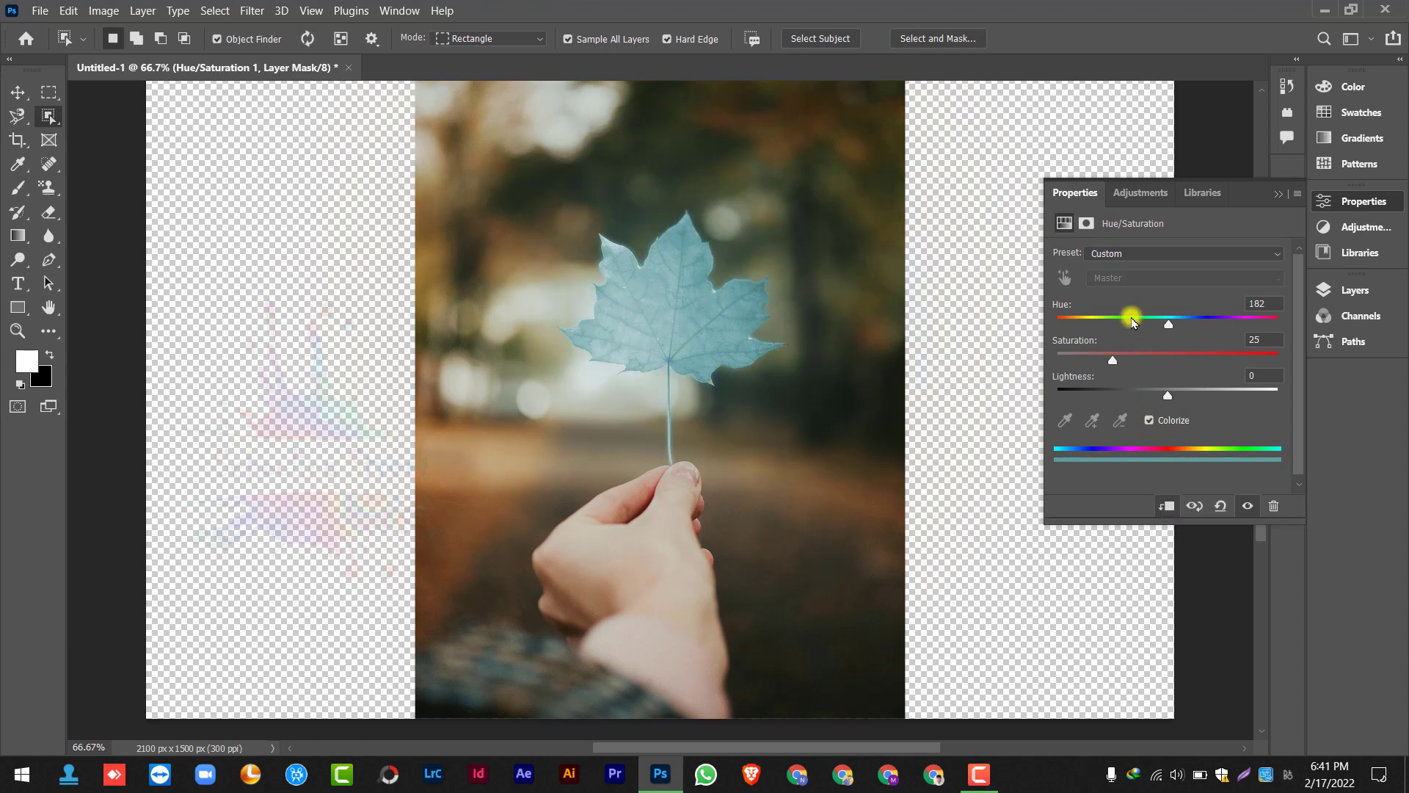
Tint the leaf group blue with hue 210, saturation 70 and lightness +16
left_click_drag(1163, 319, 1248, 318)
left_click(1199, 353)
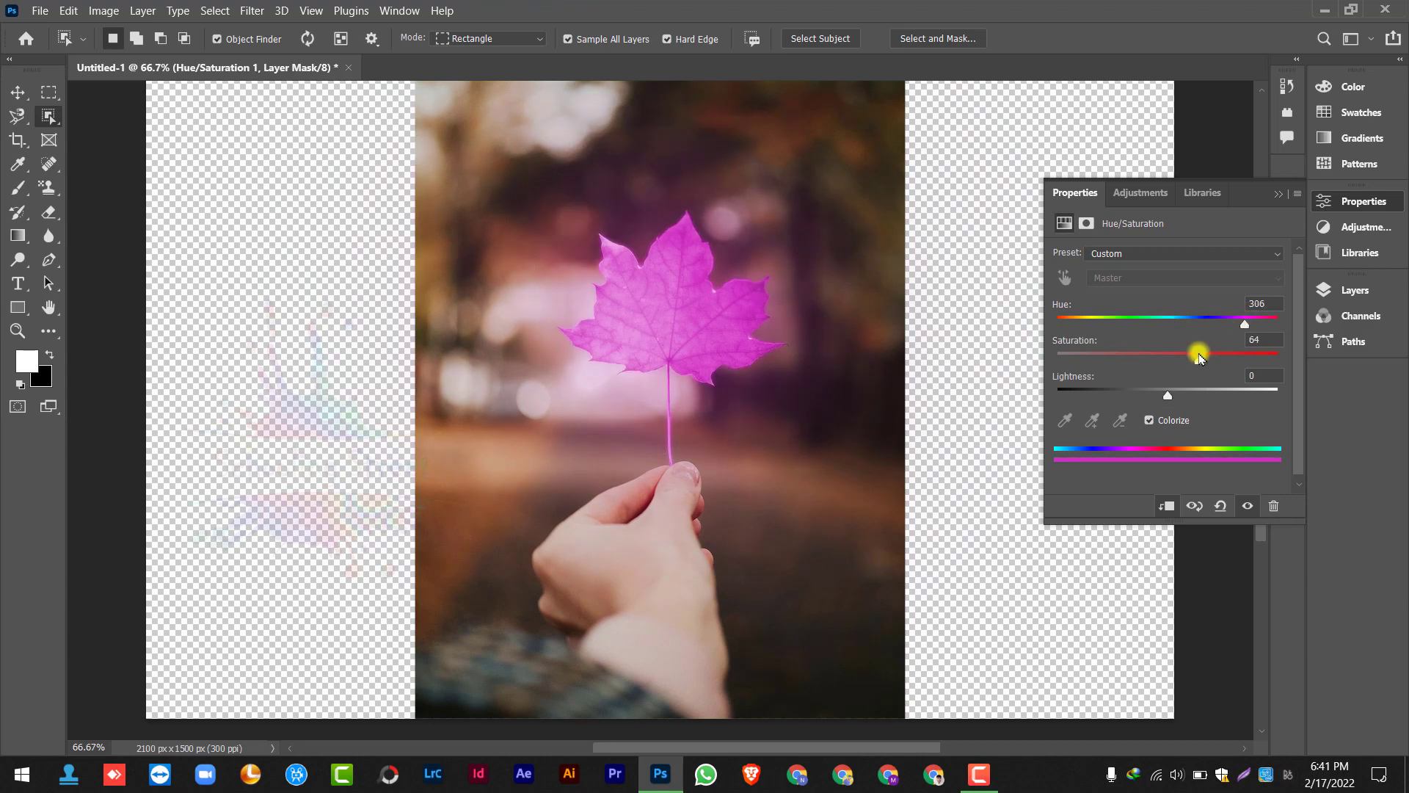
left_click(1190, 319)
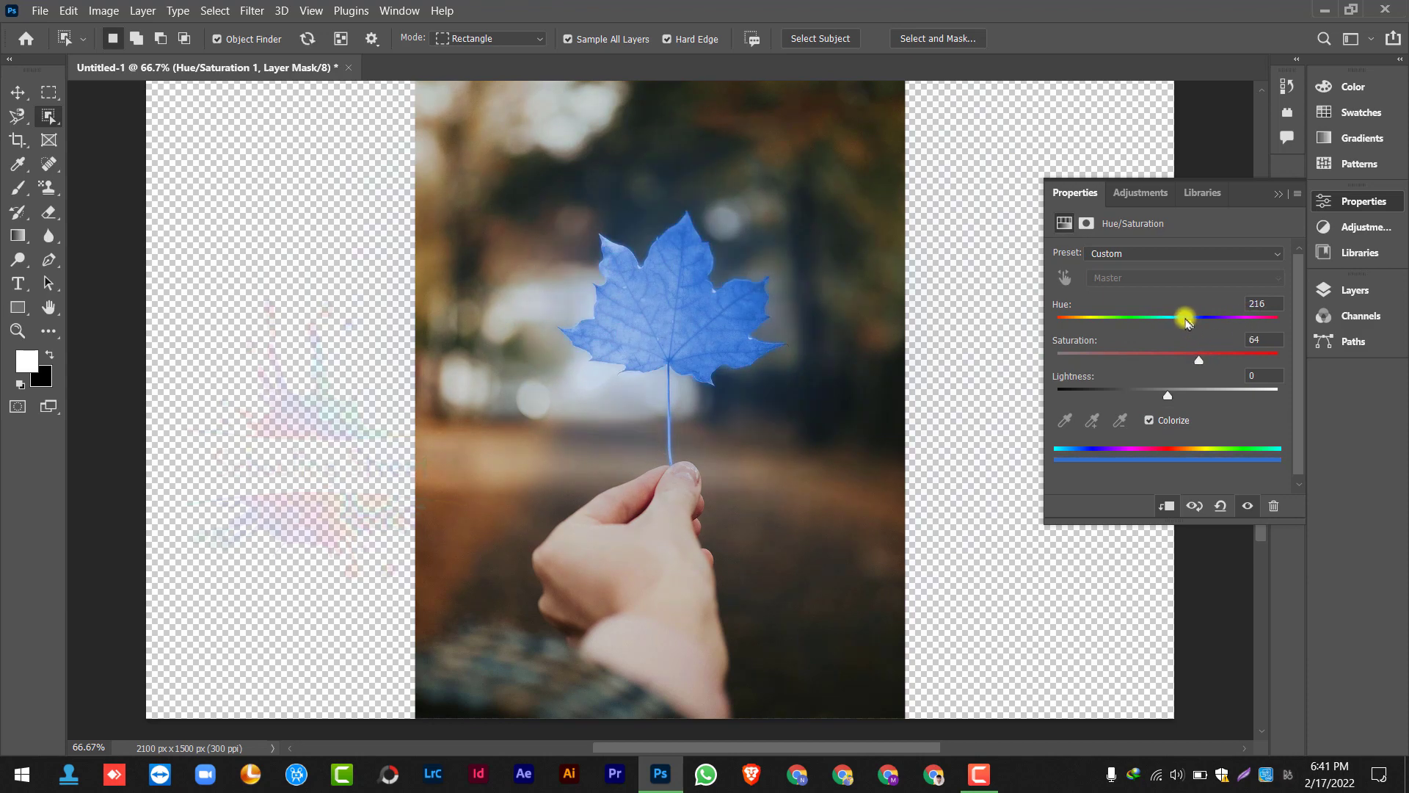
left_click(1176, 318)
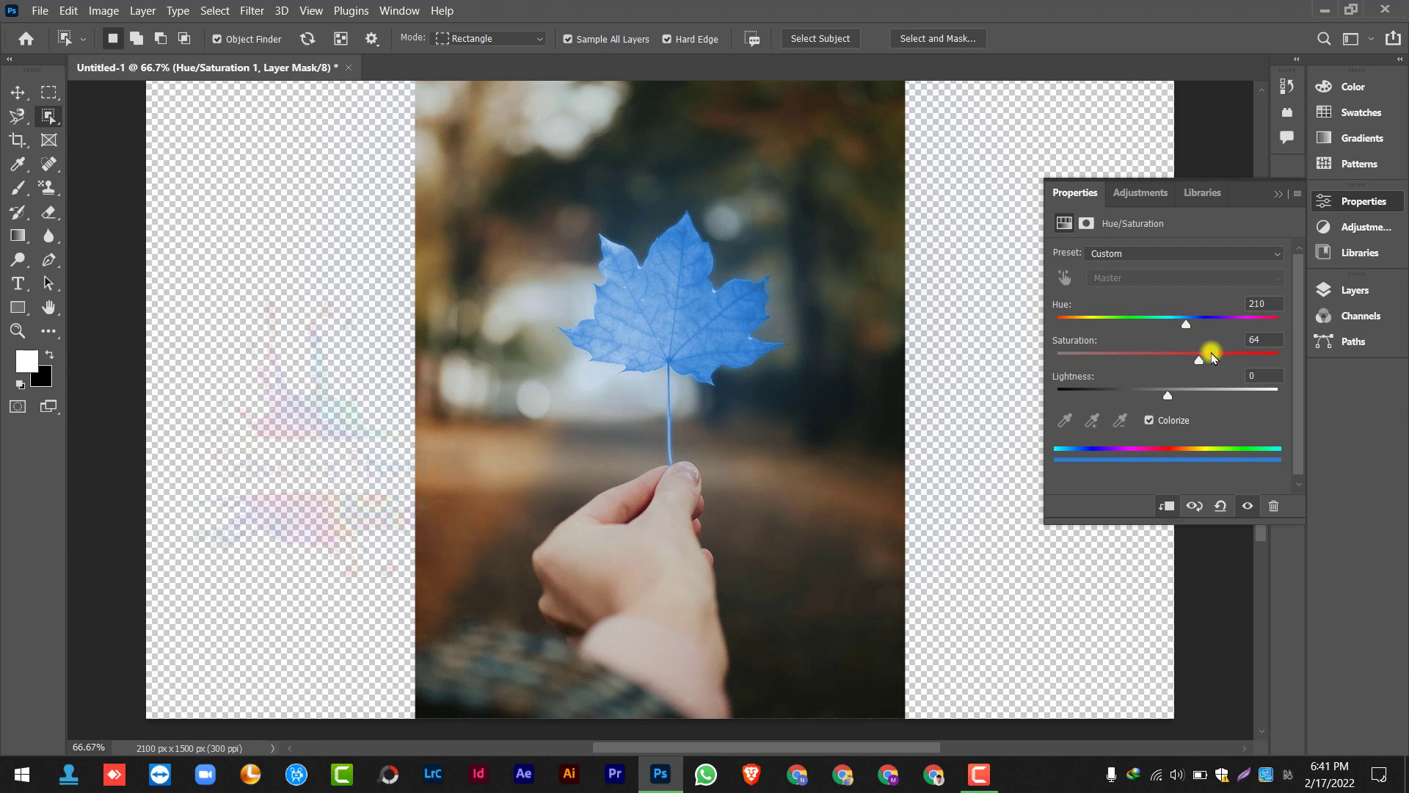
left_click(1186, 393)
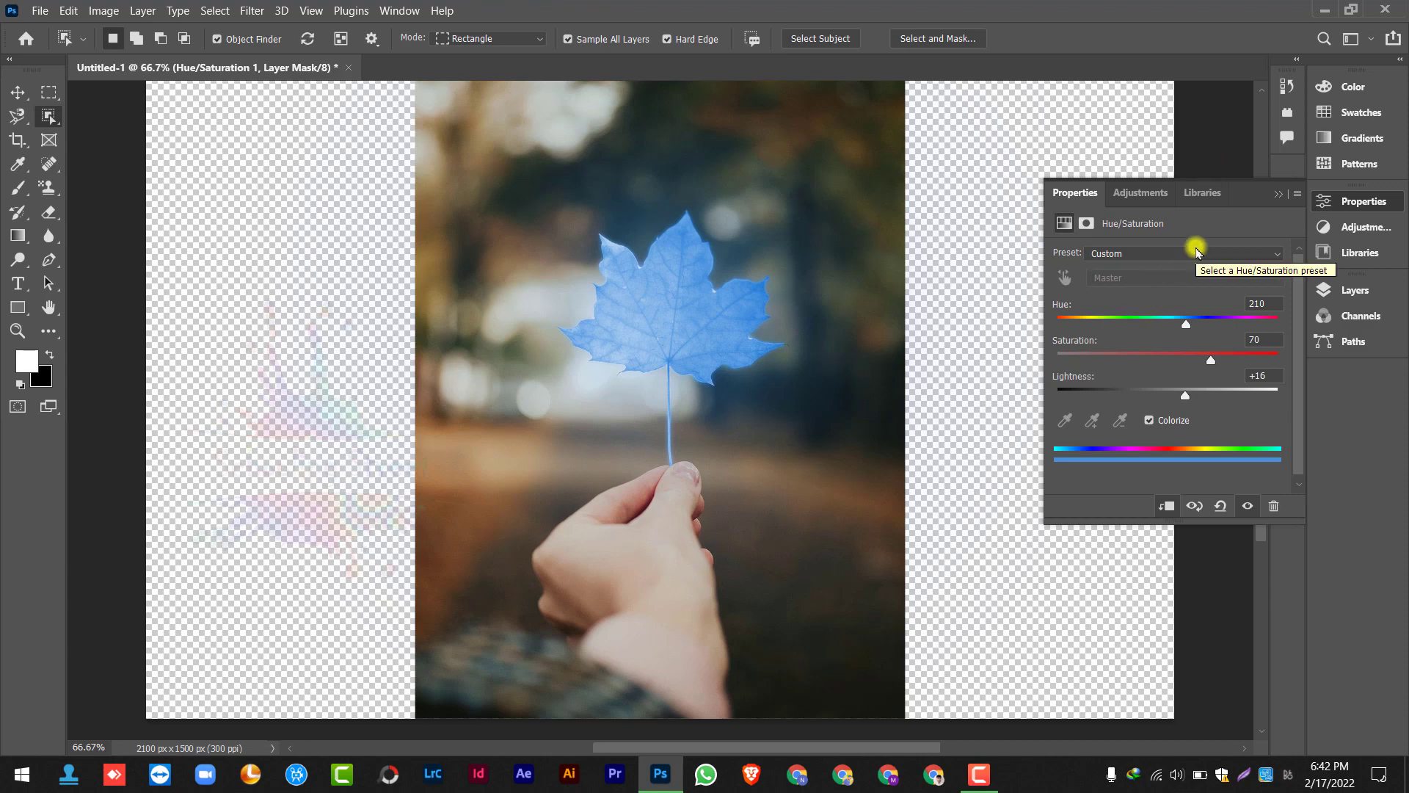
Add an Exposure adjustment layer directly above the leaf photo layer, below Group 1
key("F7")
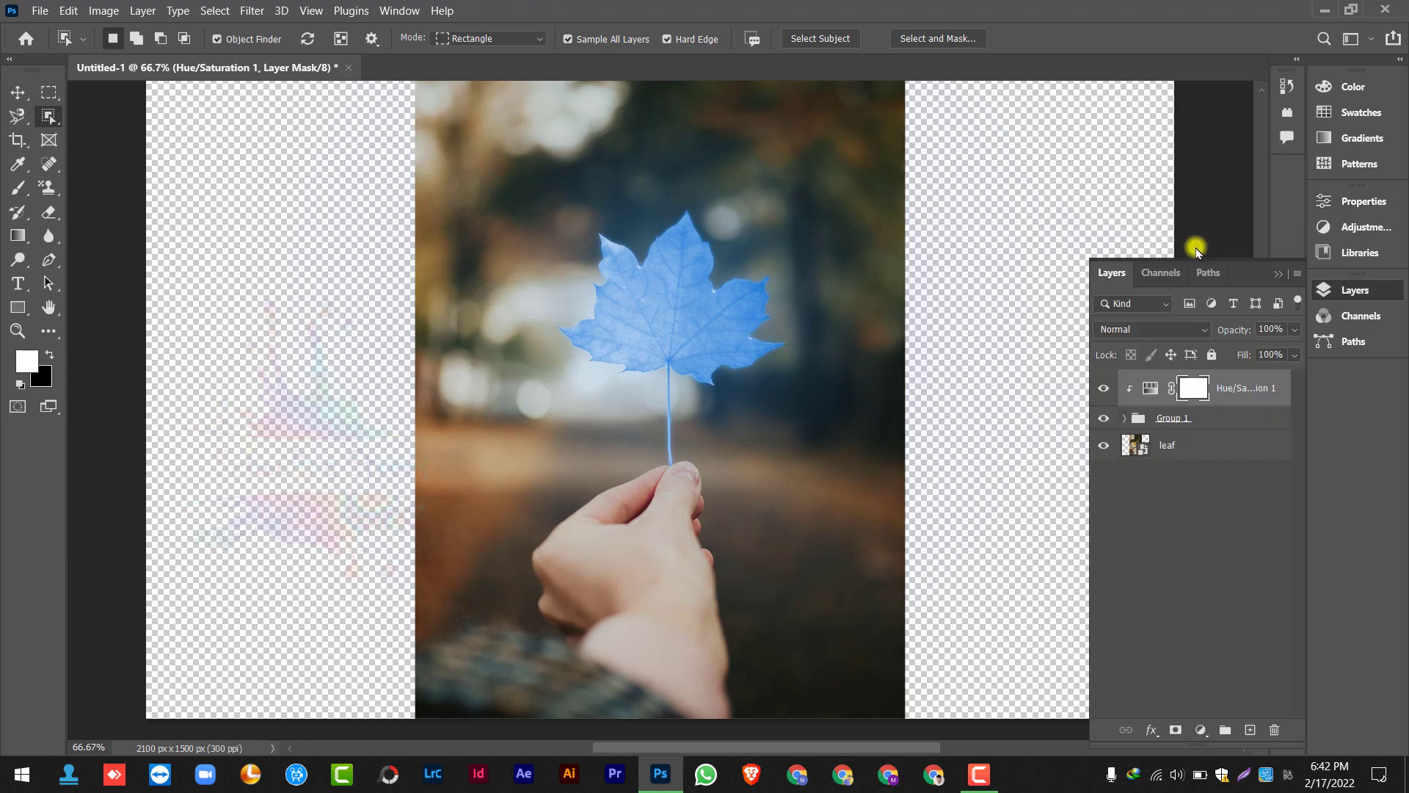
left_click(1229, 384)
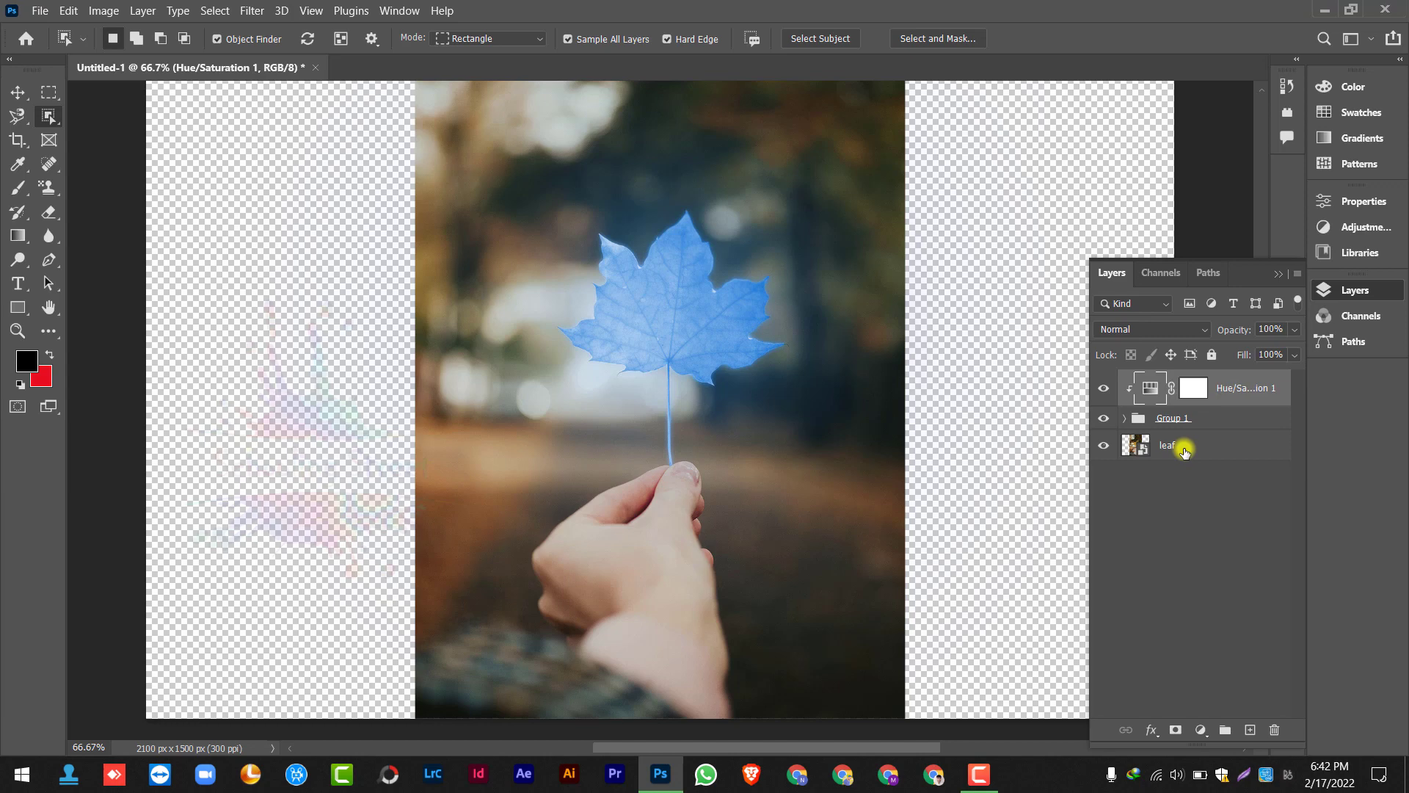
left_click(1185, 453)
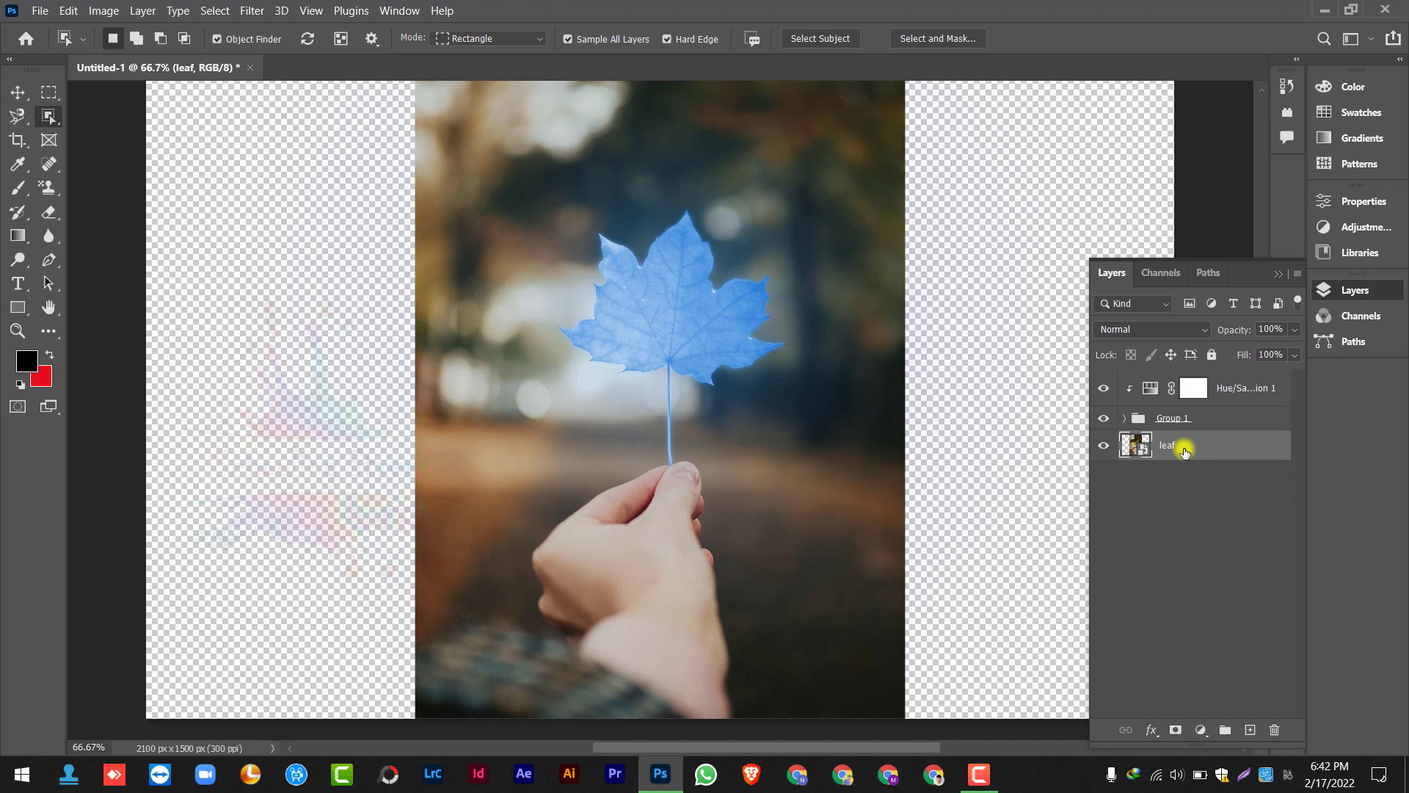
left_click(1238, 394)
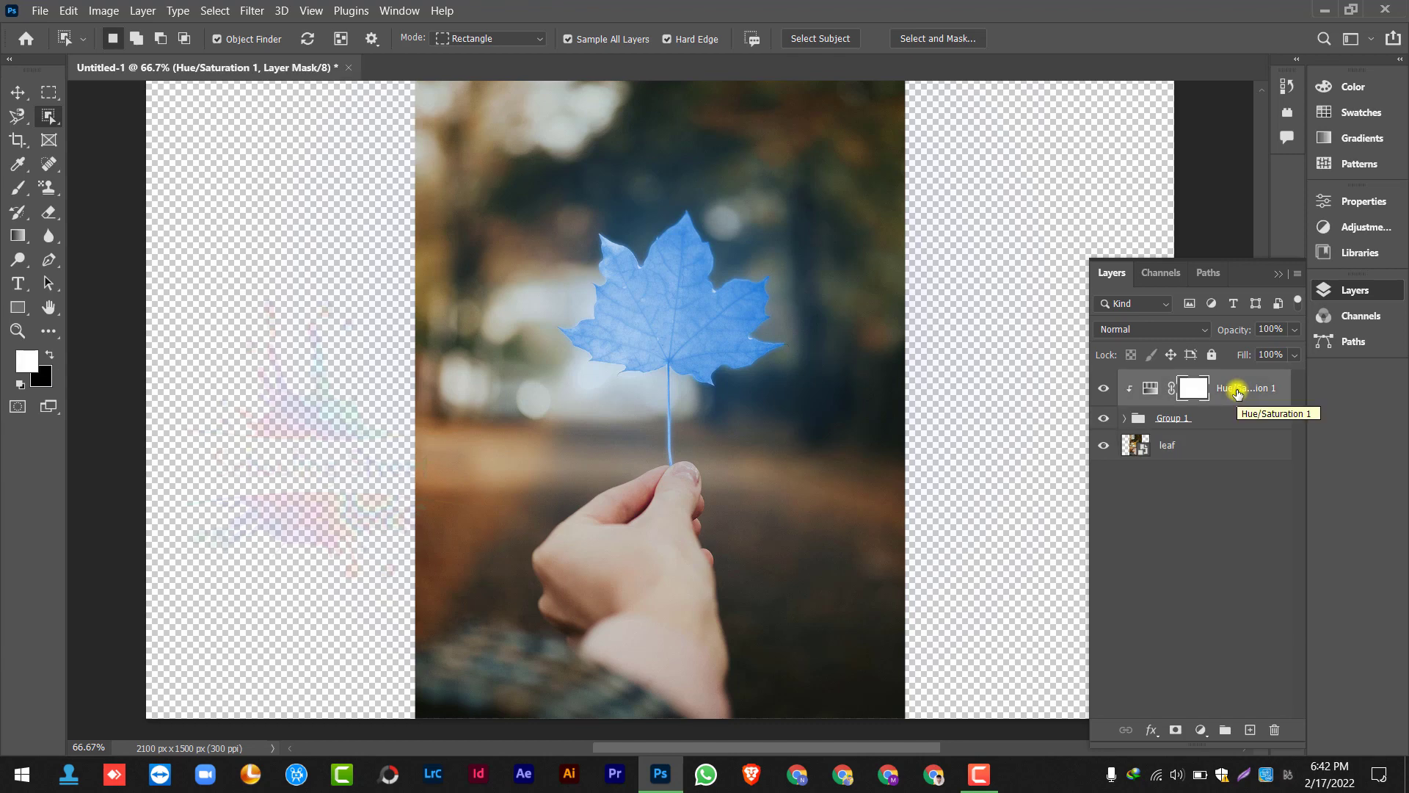
left_click(1184, 456)
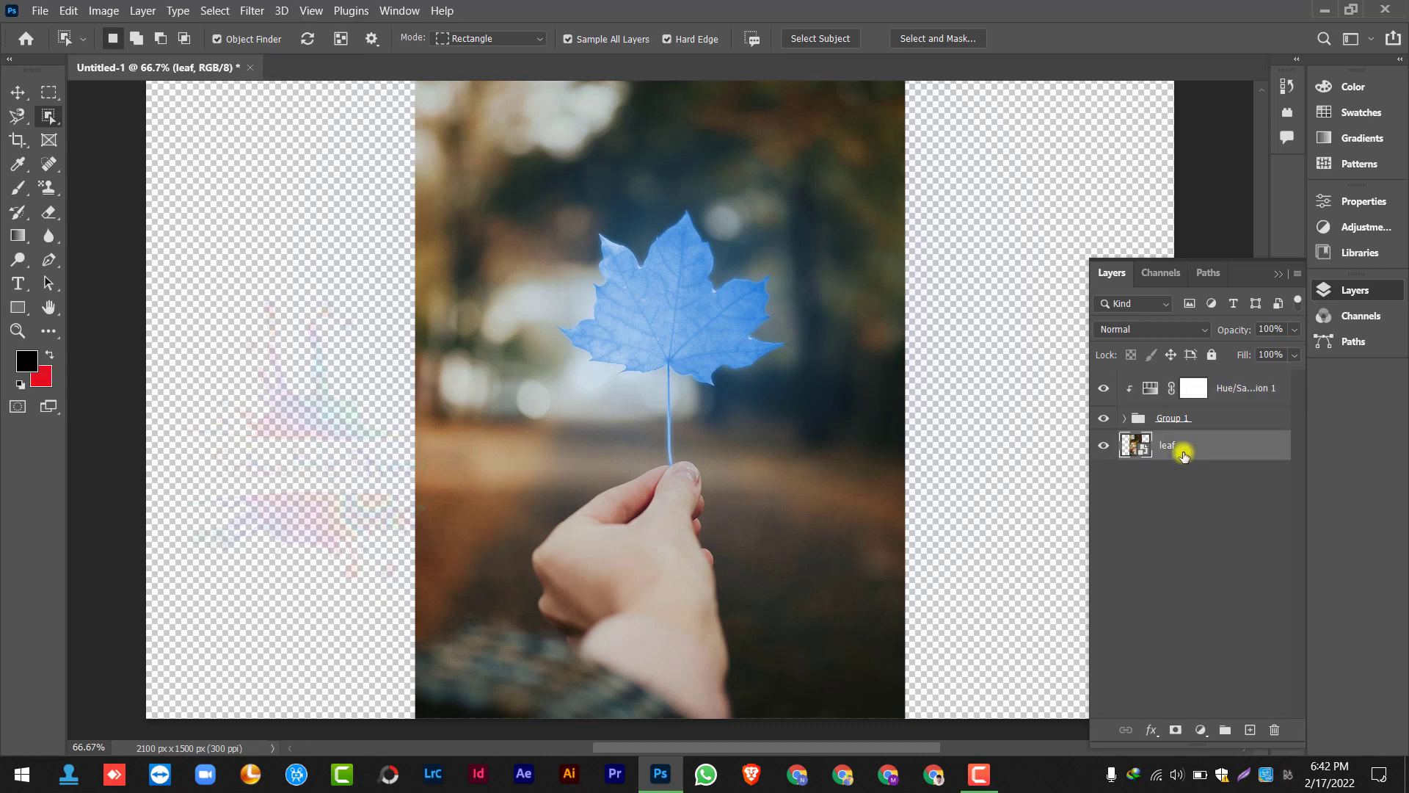
left_click(1201, 732)
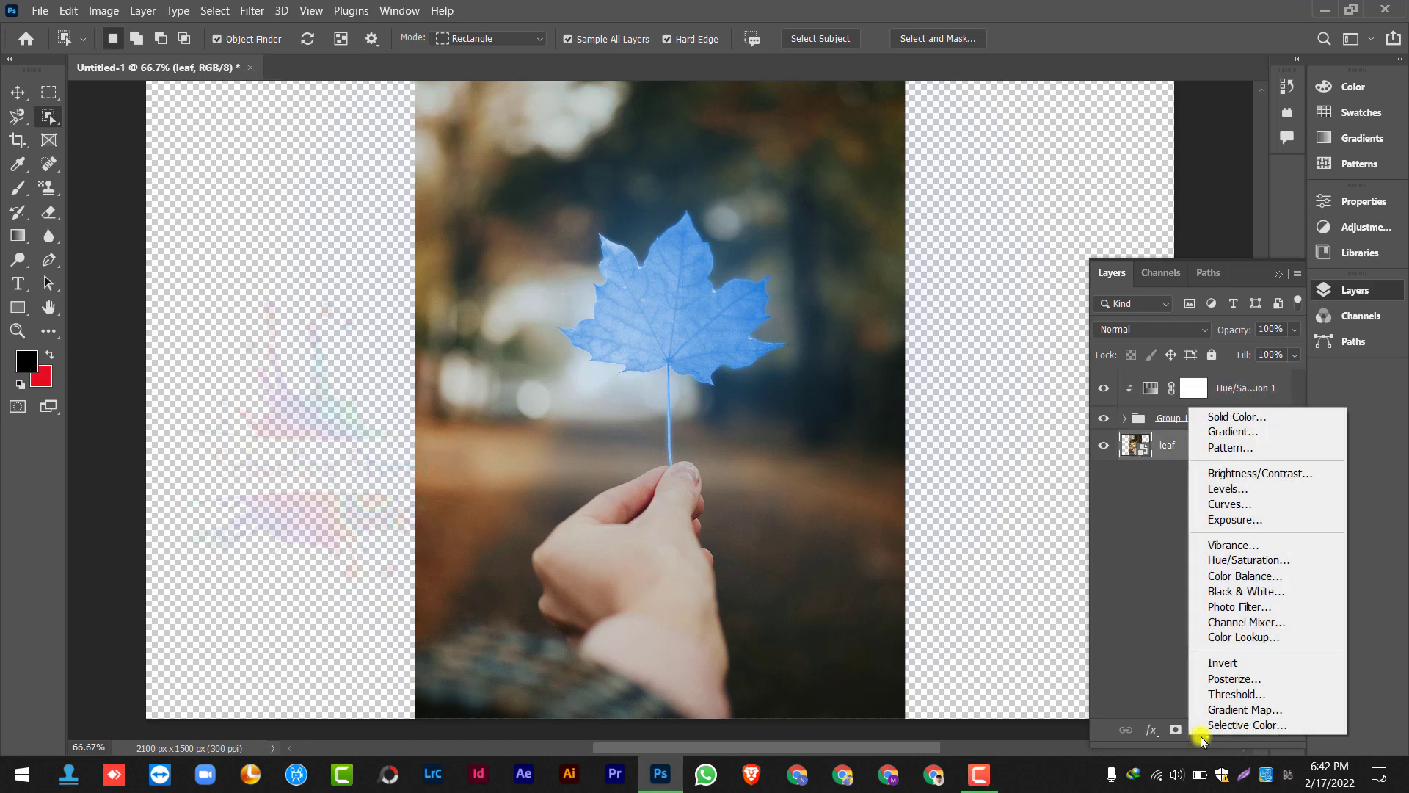
left_click(1262, 519)
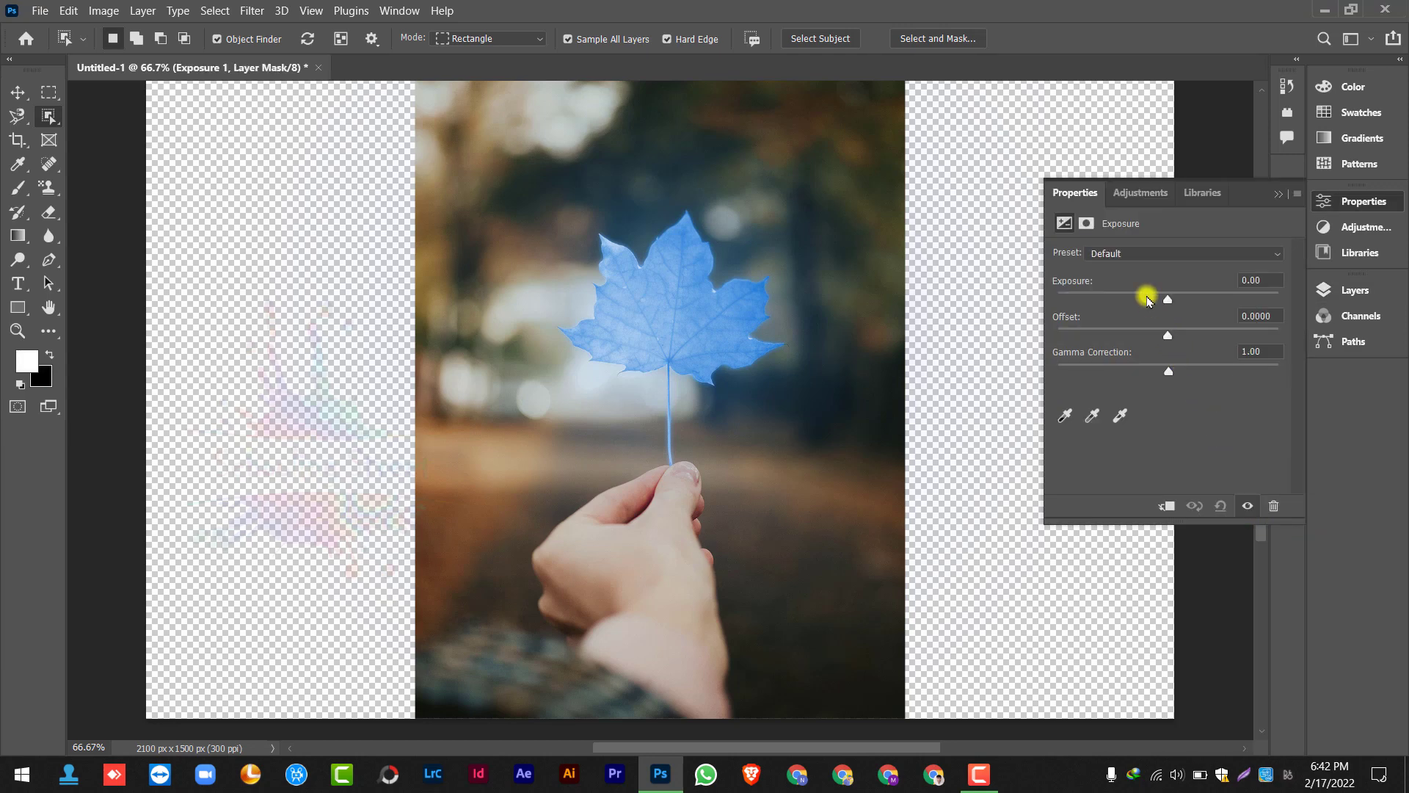
Darken the photo behind the leaf to near black with exposure about -6.3, a slightly negative offset and adjusted gamma correction
left_click_drag(1149, 301, 1105, 301)
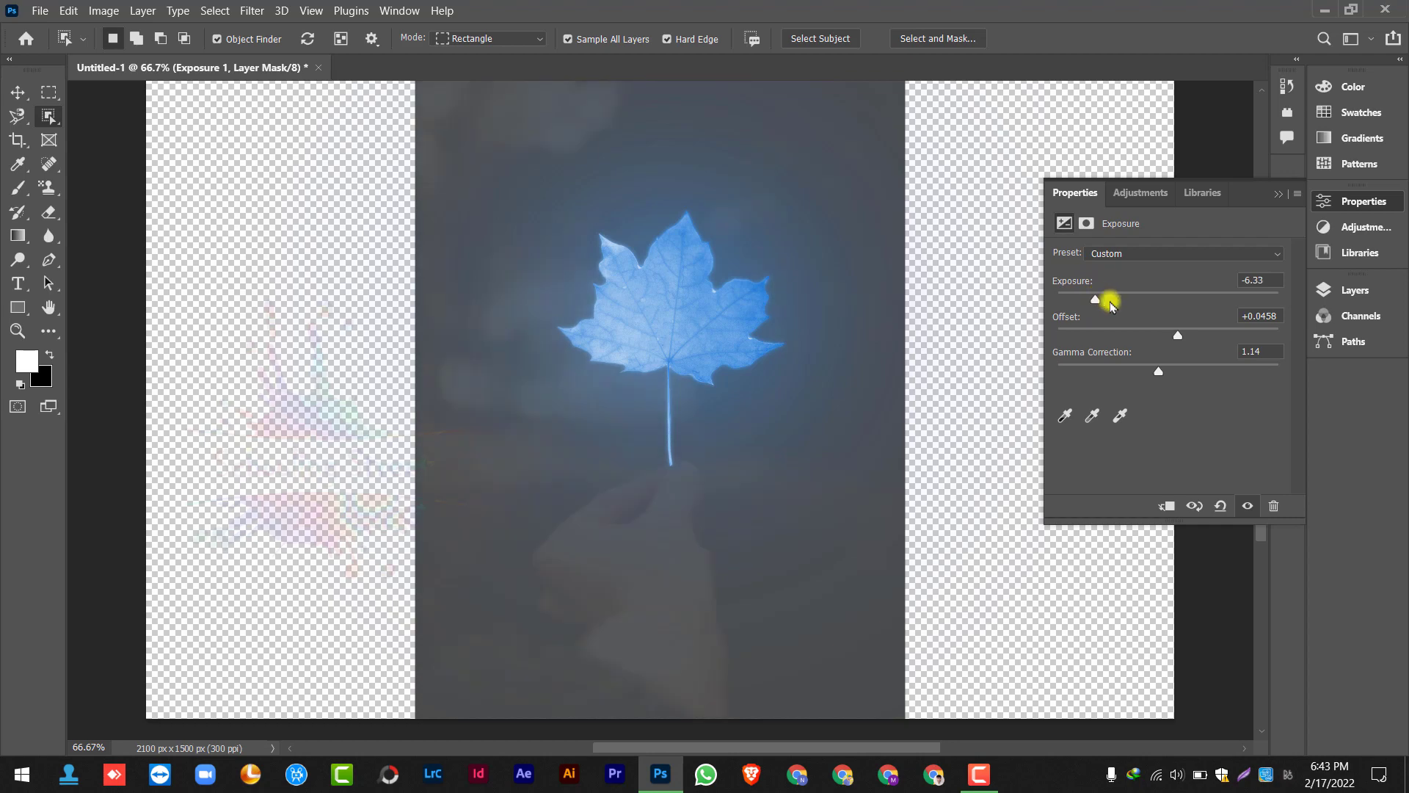
left_click(1163, 332)
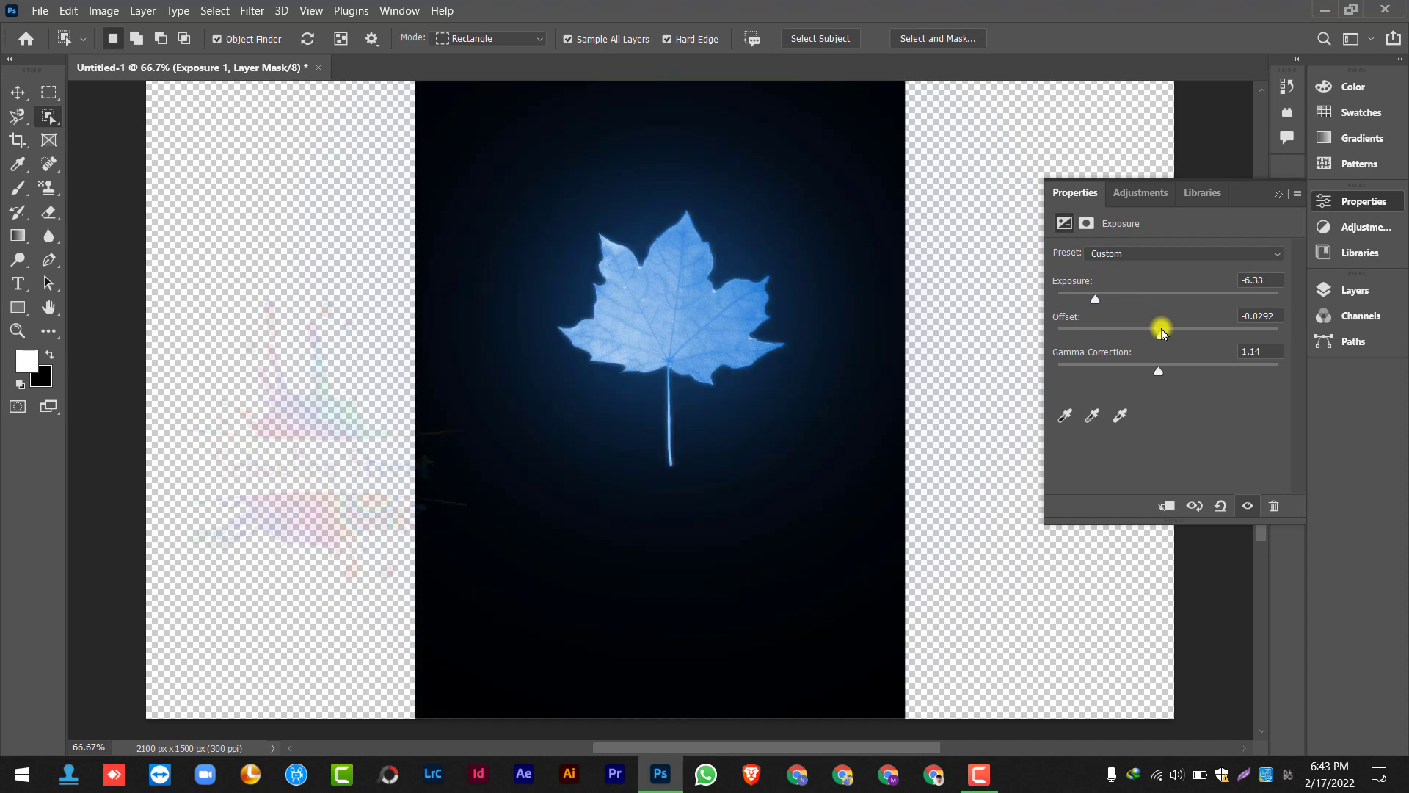
left_click(1169, 334)
left_click(1163, 332)
left_click_drag(1099, 298, 1099, 297)
left_click_drag(1159, 371, 1179, 370)
key("F7")
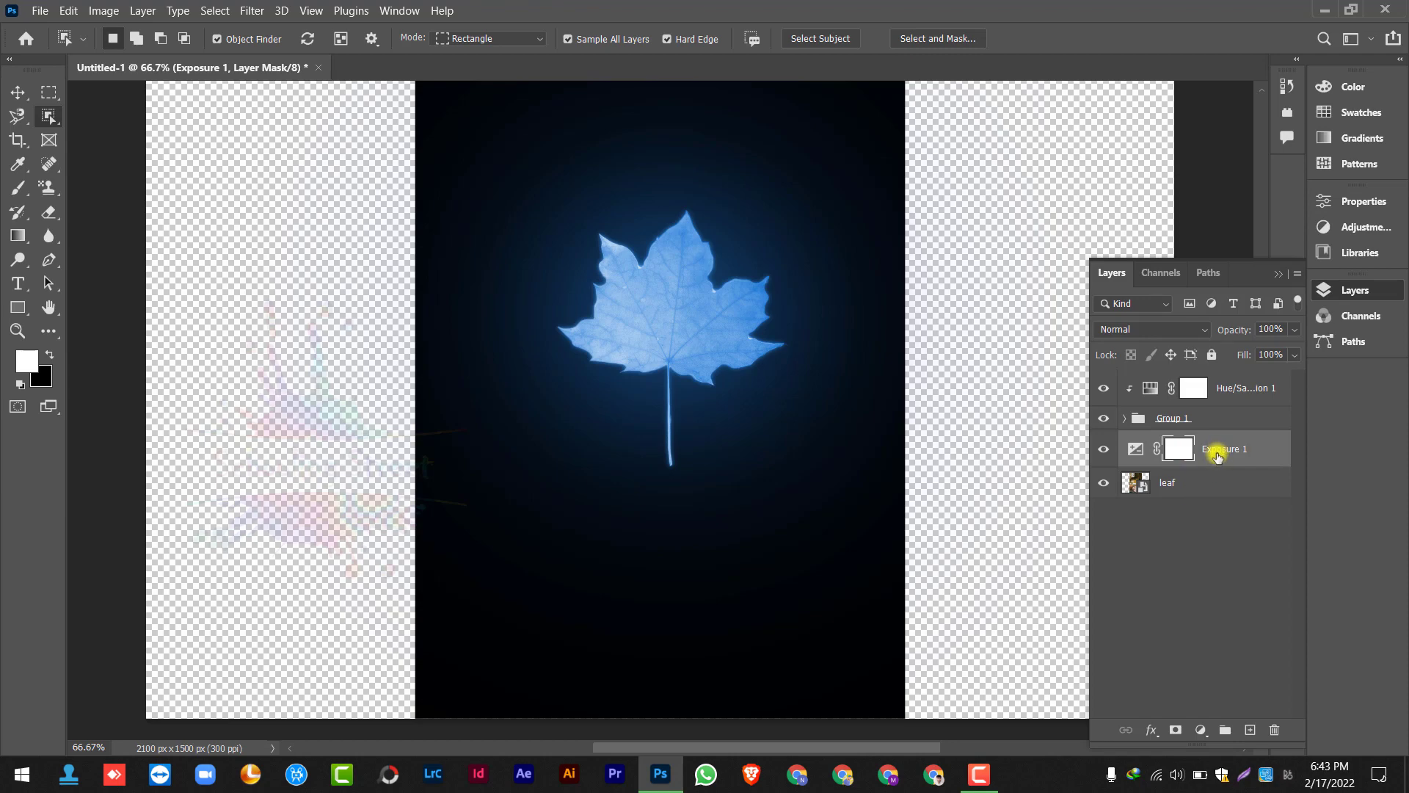
Duplicate the Hue/Saturation adjustment layer and move the copy between Group 1 and the Exposure layer
left_click(1229, 390)
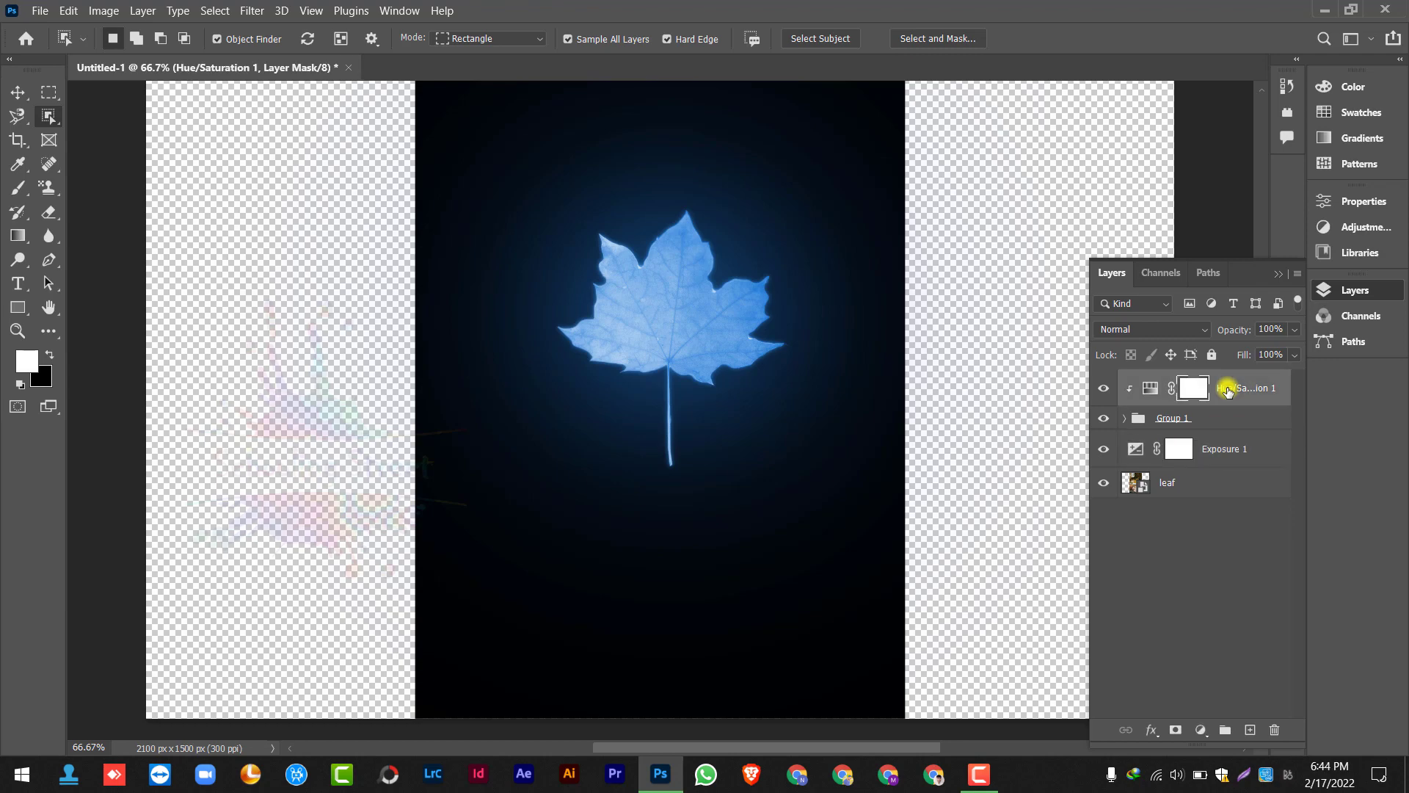
key("ctrl+j")
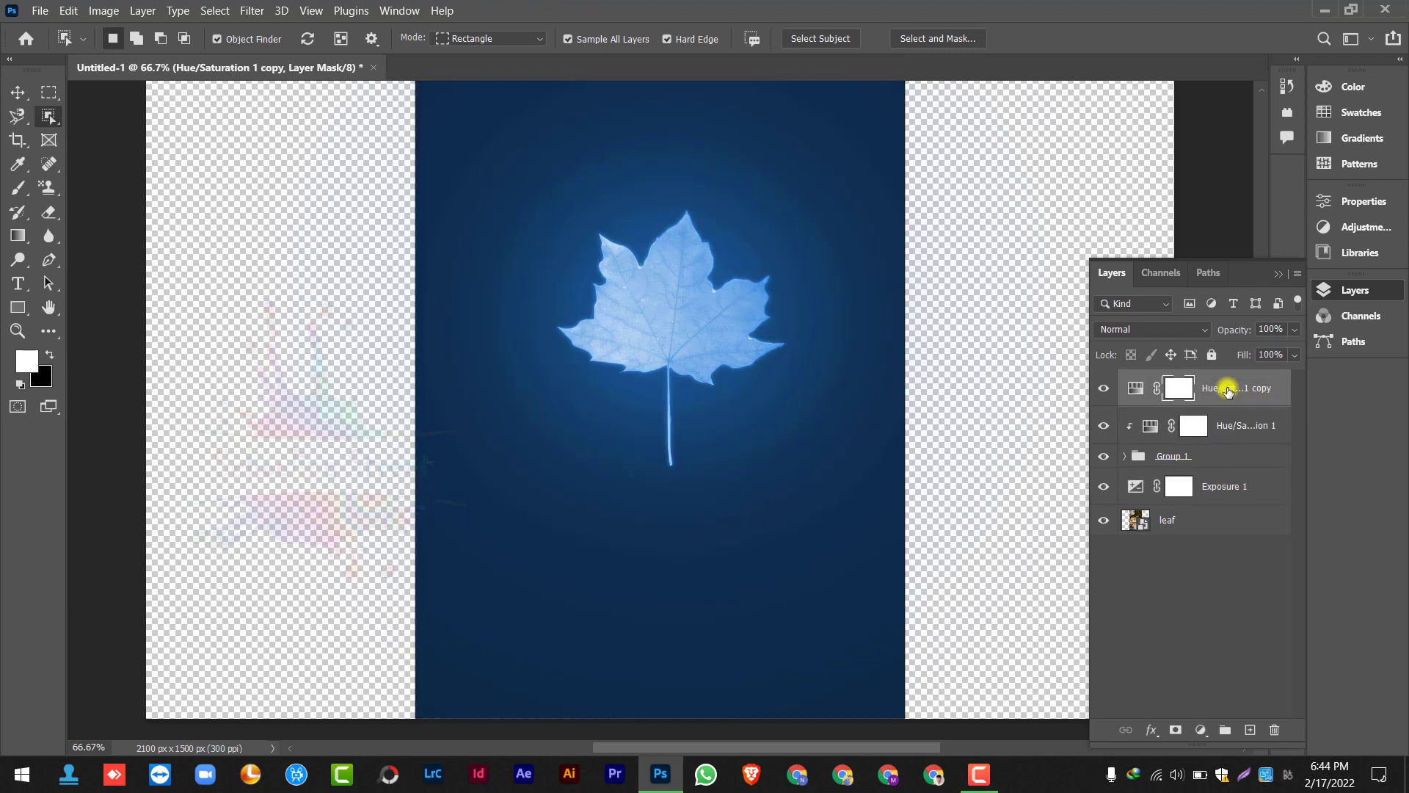
left_click_drag(1228, 390, 1217, 472)
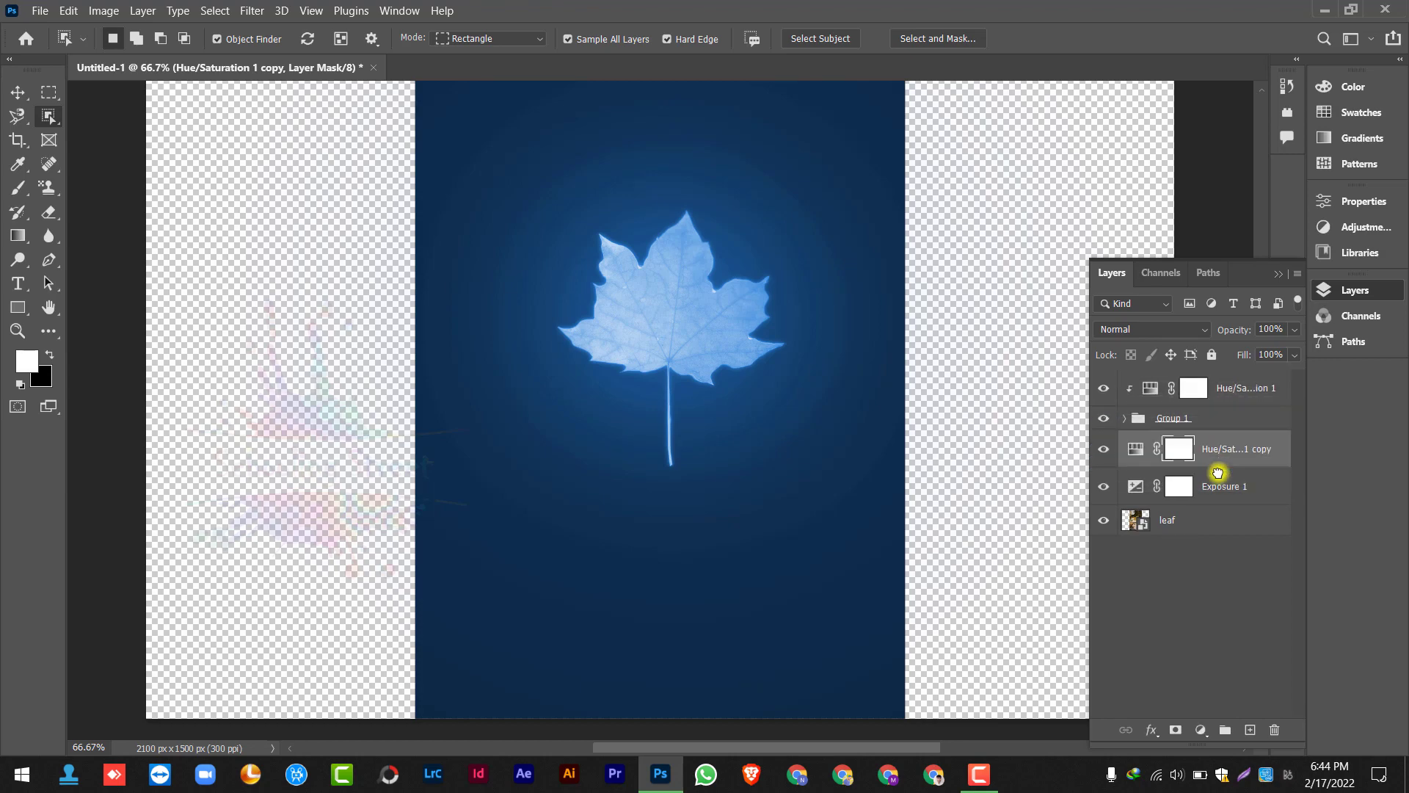
Invert the layer mask of the Hue/Saturation copy to black
left_click(1218, 445)
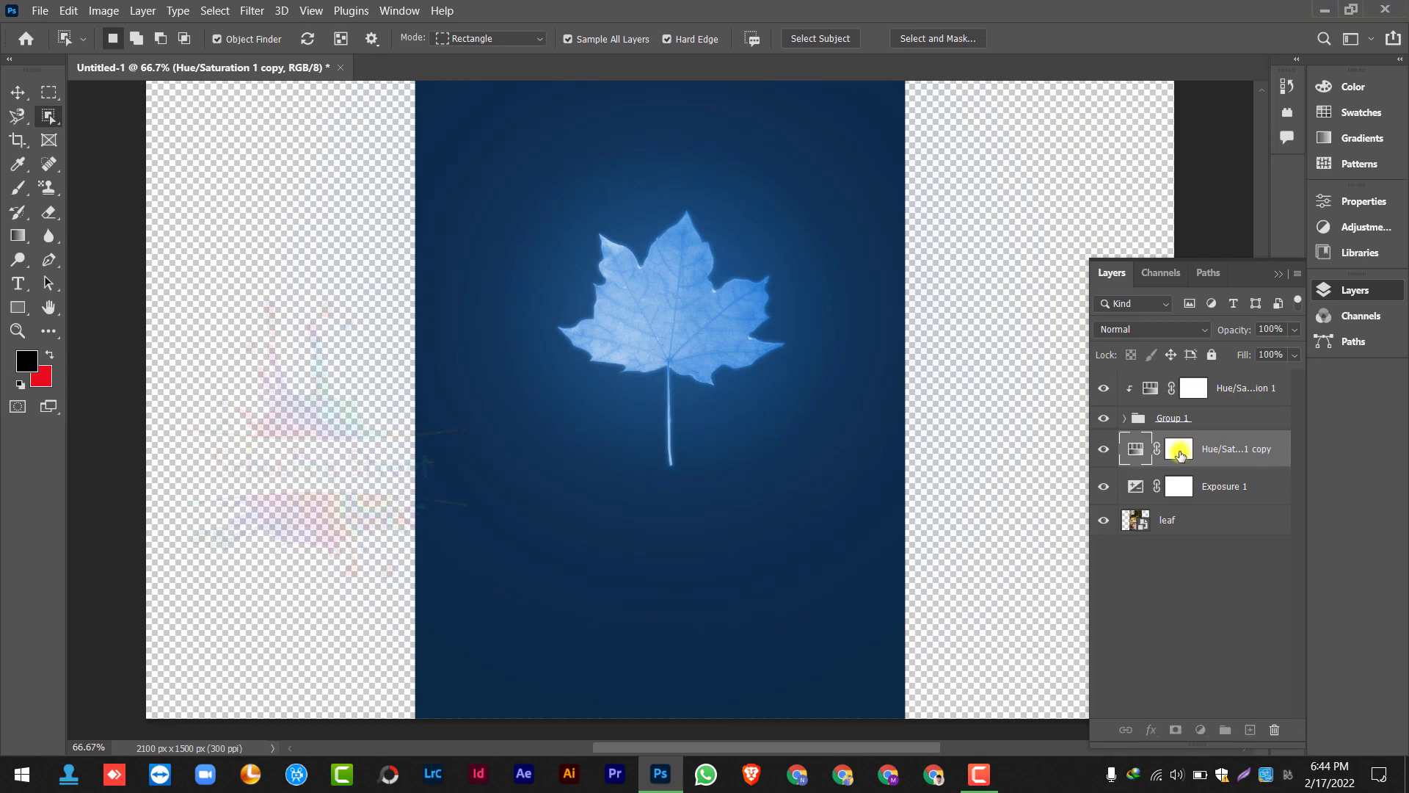
left_click(1181, 451)
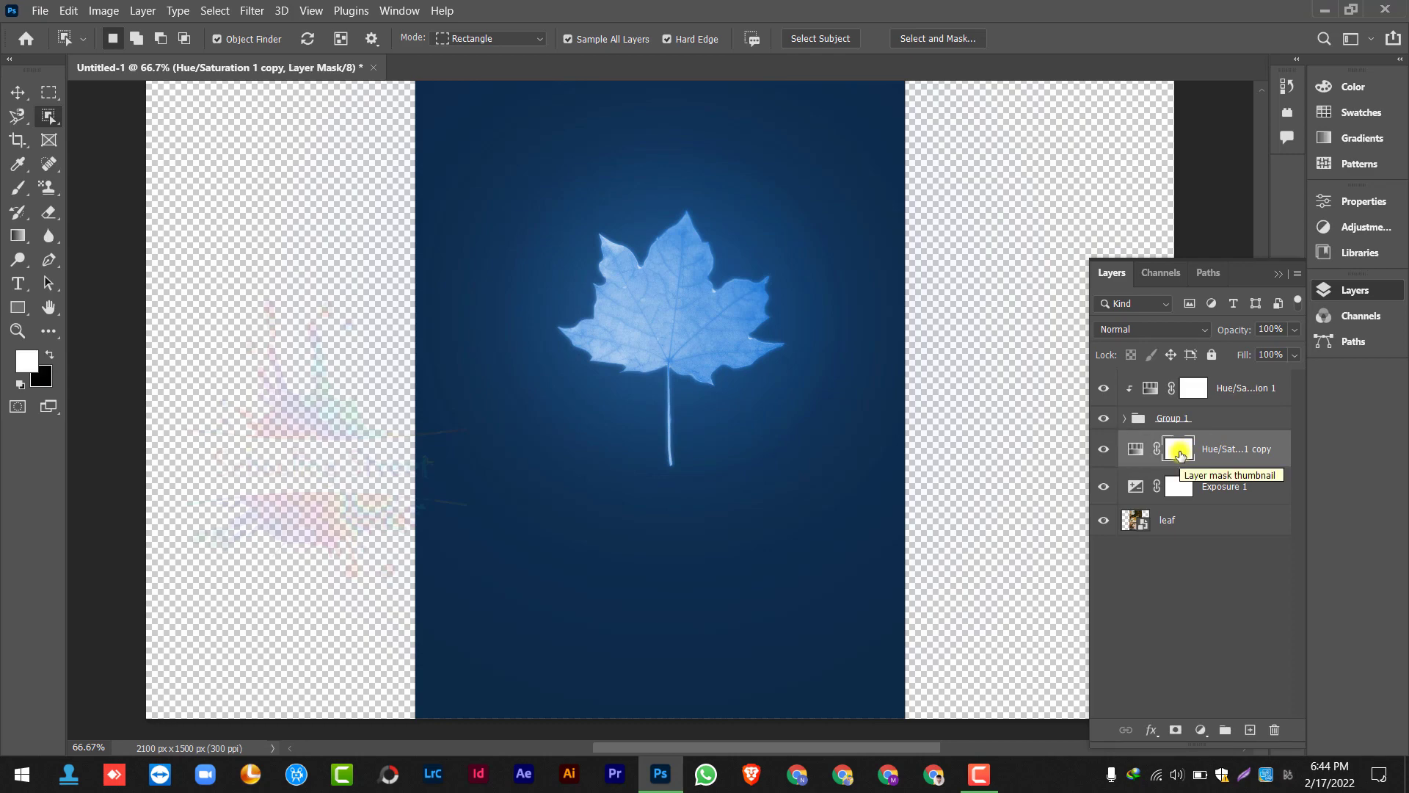
key("ctrl+i")
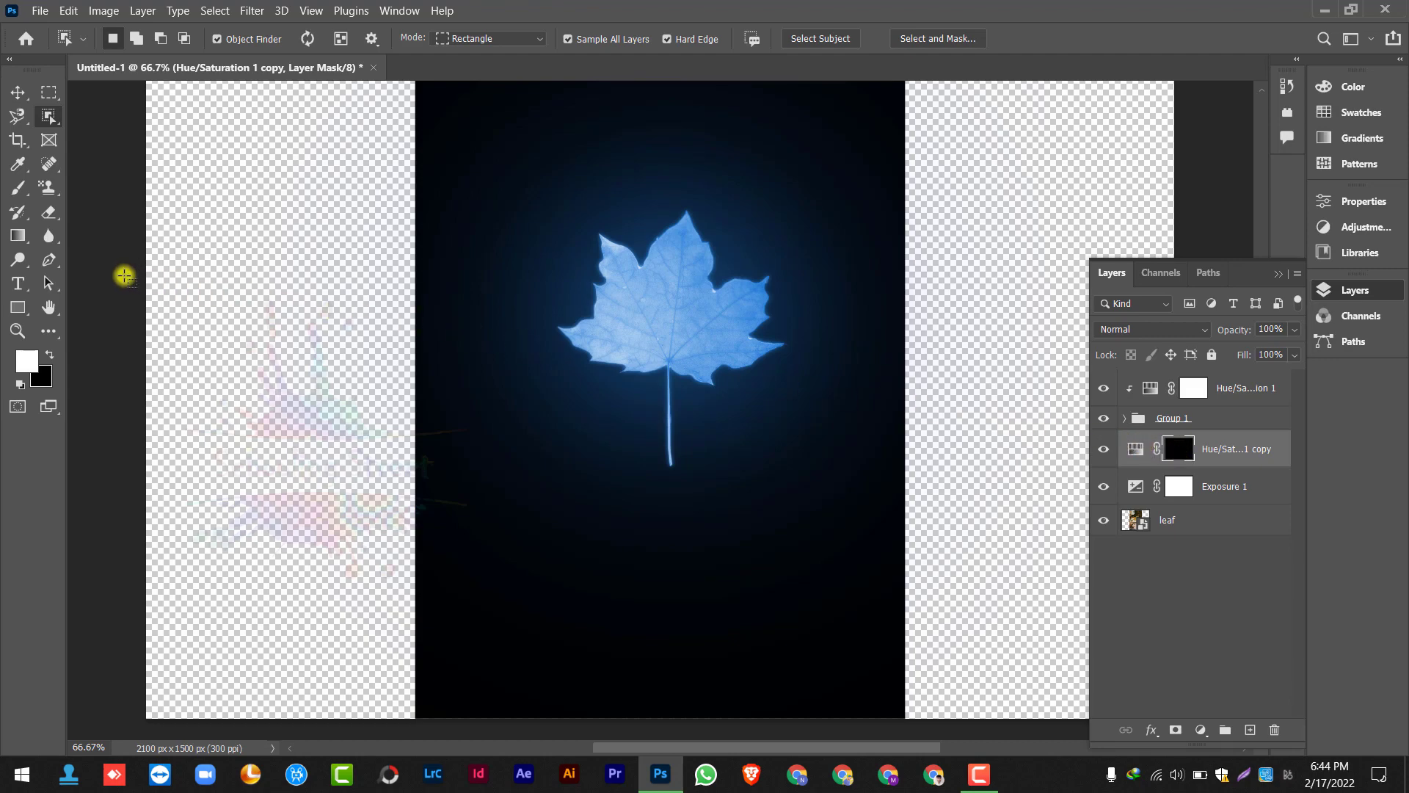
Paint over the hand and sleeve in black on the Exposure layer's mask with a soft 50% opacity brush
key("b")
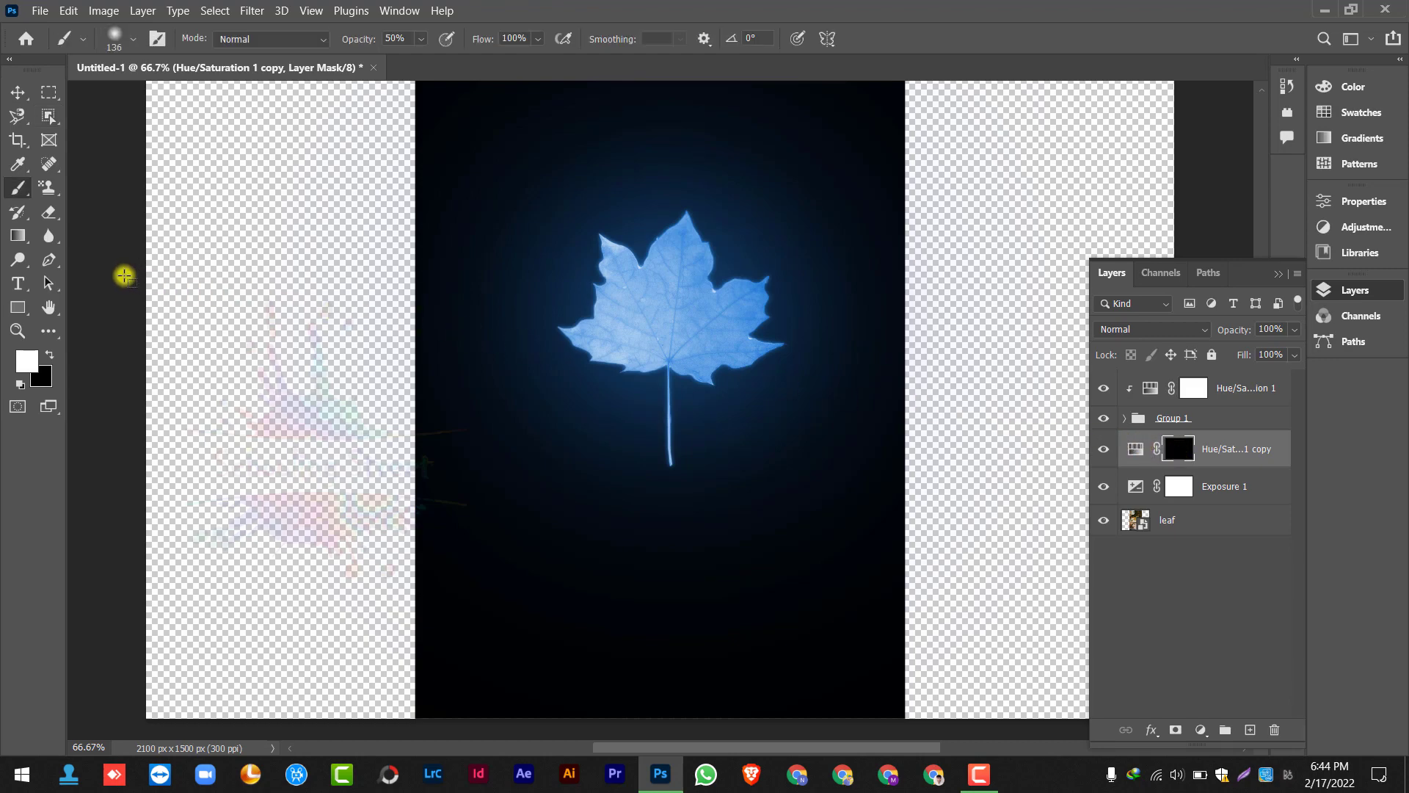
left_click(48, 355)
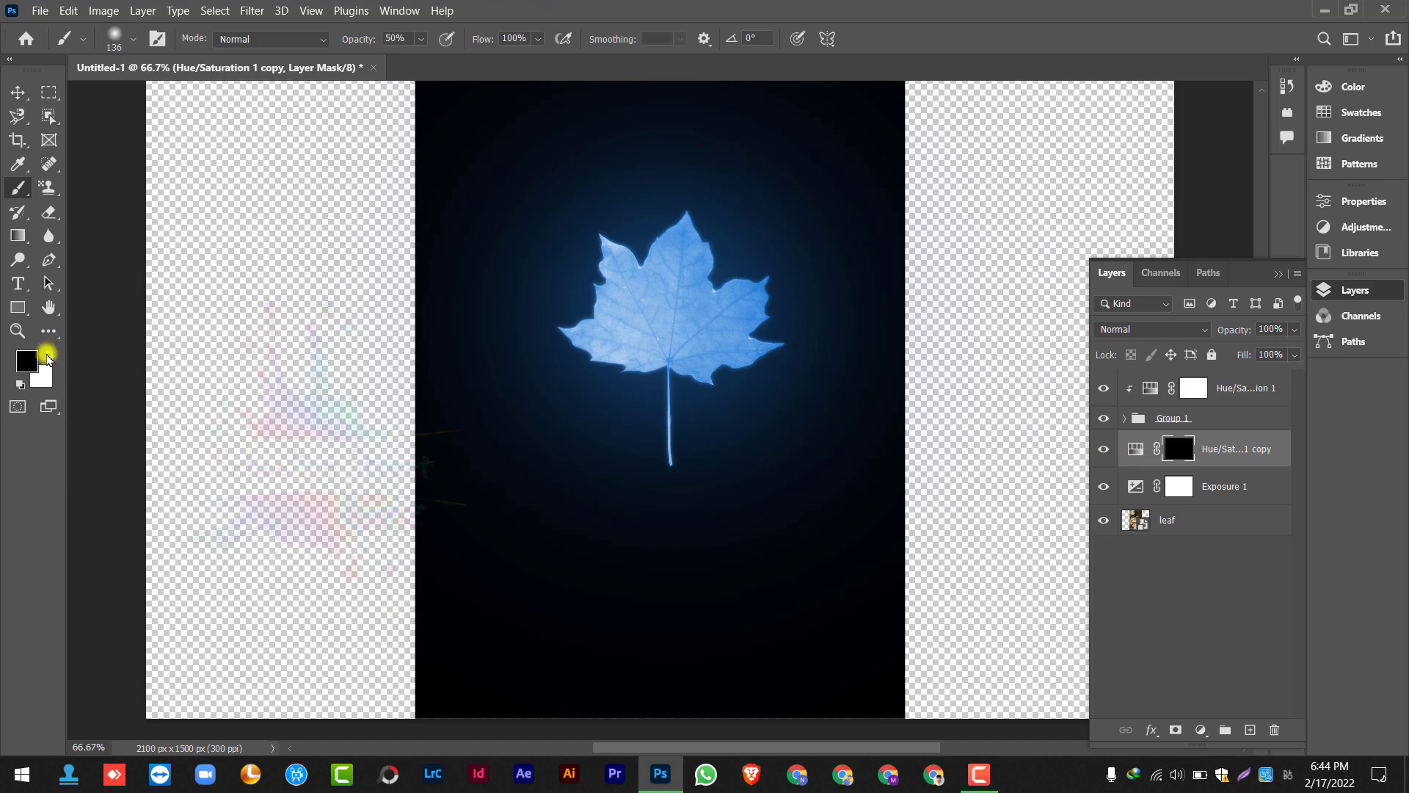
left_click(1208, 481)
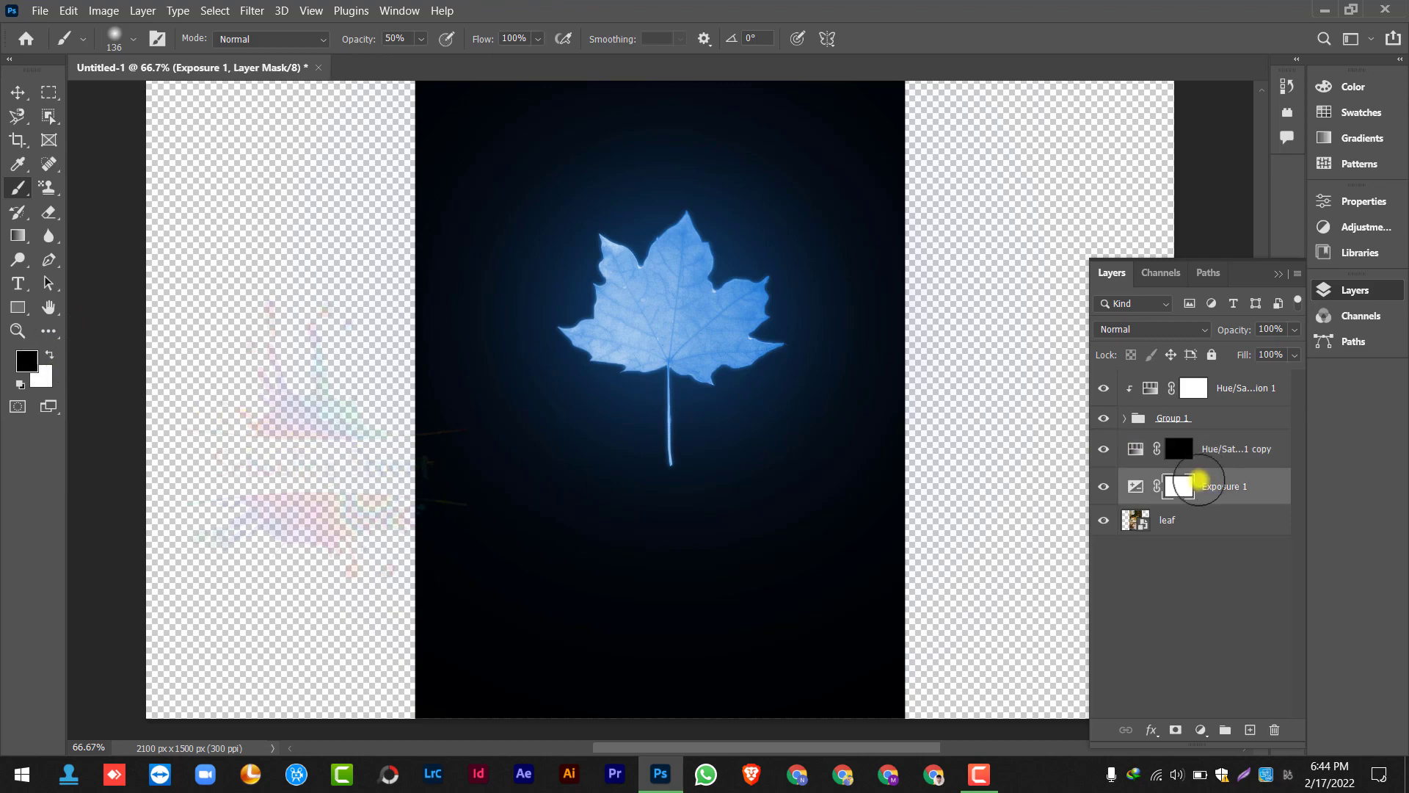
mouse_move(632, 488)
left_mouse_down()
mouse_move(609, 587)
mouse_move(621, 480)
mouse_move(540, 624)
mouse_move(566, 596)
mouse_move(552, 575)
mouse_move(504, 670)
mouse_move(635, 565)
mouse_move(648, 572)
mouse_move(664, 486)
mouse_move(686, 499)
mouse_move(677, 581)
mouse_move(705, 579)
mouse_move(681, 639)
mouse_move(645, 674)
mouse_move(608, 657)
mouse_move(675, 500)
mouse_move(713, 601)
mouse_move(704, 672)
mouse_move(649, 734)
mouse_move(521, 732)
mouse_move(528, 626)
mouse_move(440, 693)
mouse_move(572, 717)
mouse_move(624, 652)
mouse_move(617, 564)
mouse_move(660, 487)
mouse_move(703, 556)
mouse_move(701, 704)
mouse_move(587, 547)
left_mouse_up()
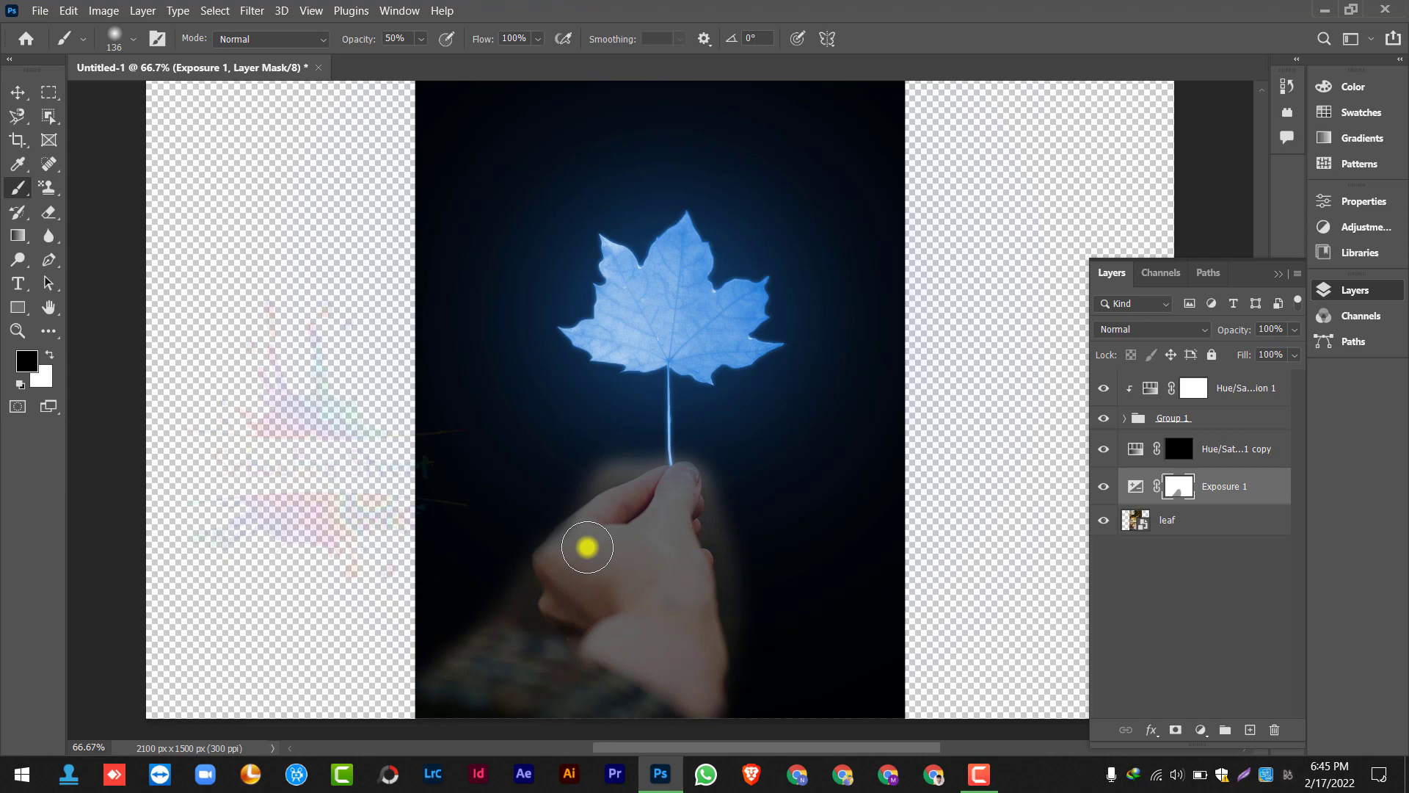
Erase the light spill around the hand's upper and outer edges on the Exposure mask with a size 45 Eraser at 51% opacity
scroll(587, 547, "up", 3)
left_click(49, 212)
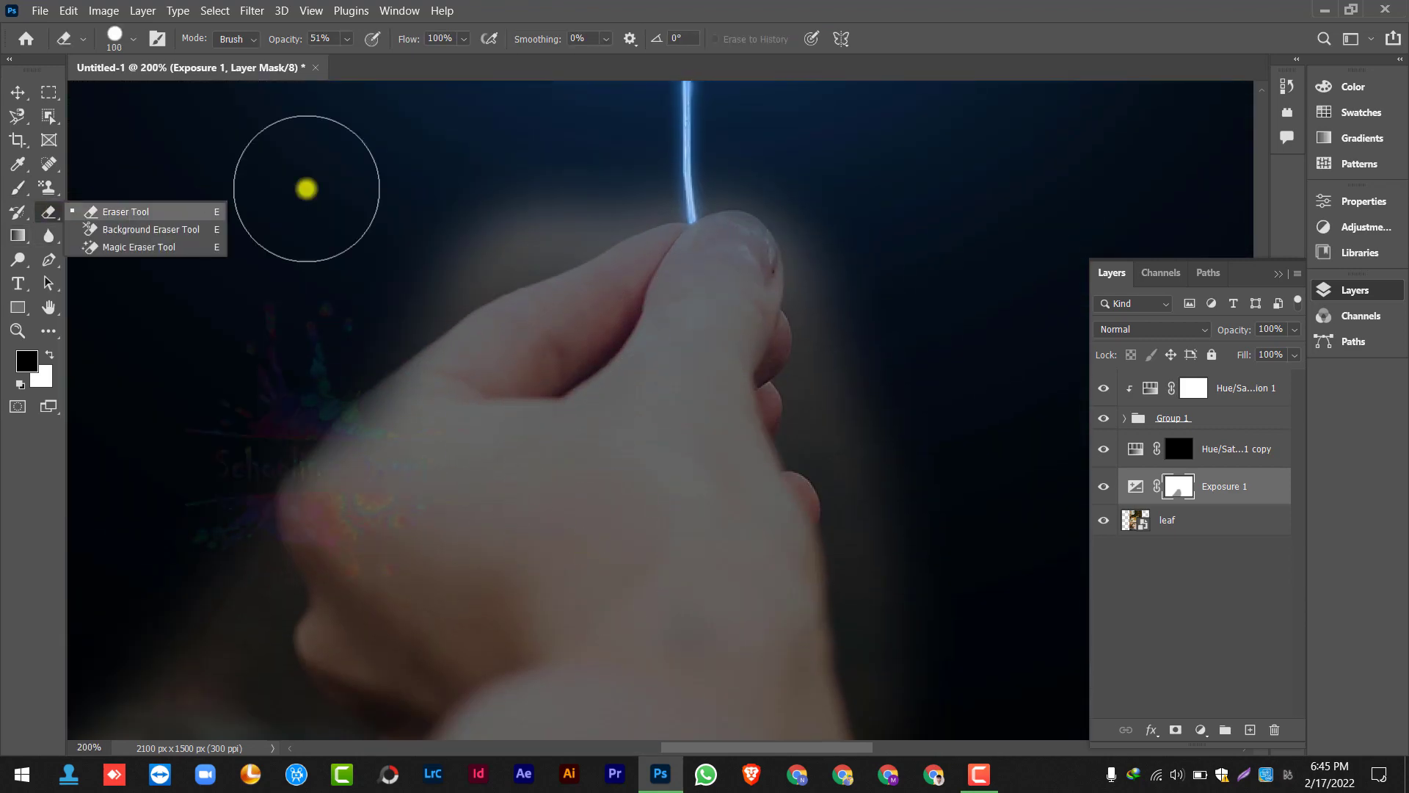
key("p")
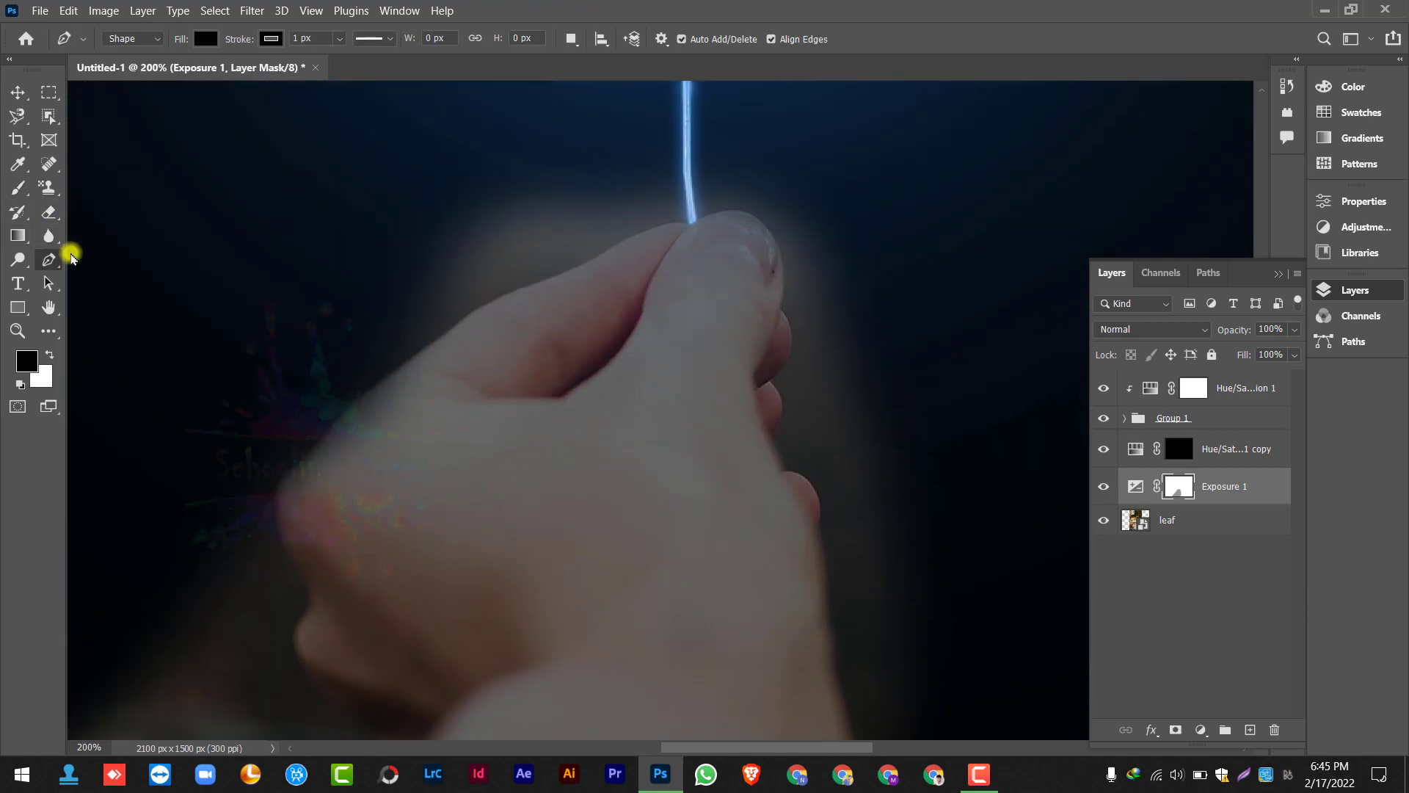
key("e")
mouse_move(551, 236)
left_mouse_down()
mouse_move(425, 293)
mouse_move(378, 334)
left_mouse_up()
mouse_move(254, 566)
left_mouse_down()
mouse_move(271, 591)
mouse_move(262, 658)
mouse_move(171, 727)
mouse_move(194, 574)
left_mouse_up()
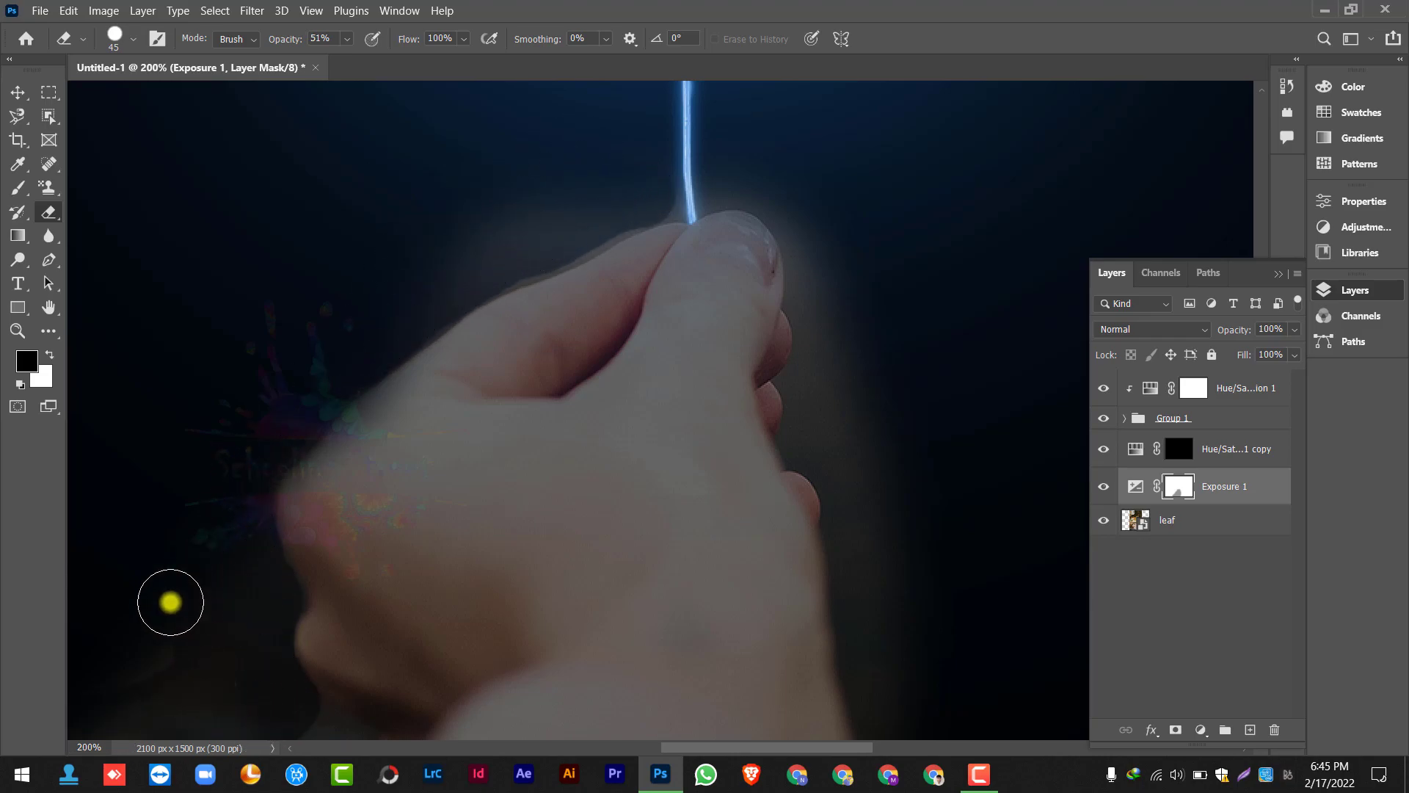
mouse_move(641, 189)
left_mouse_down()
mouse_move(553, 241)
mouse_move(547, 199)
left_mouse_up()
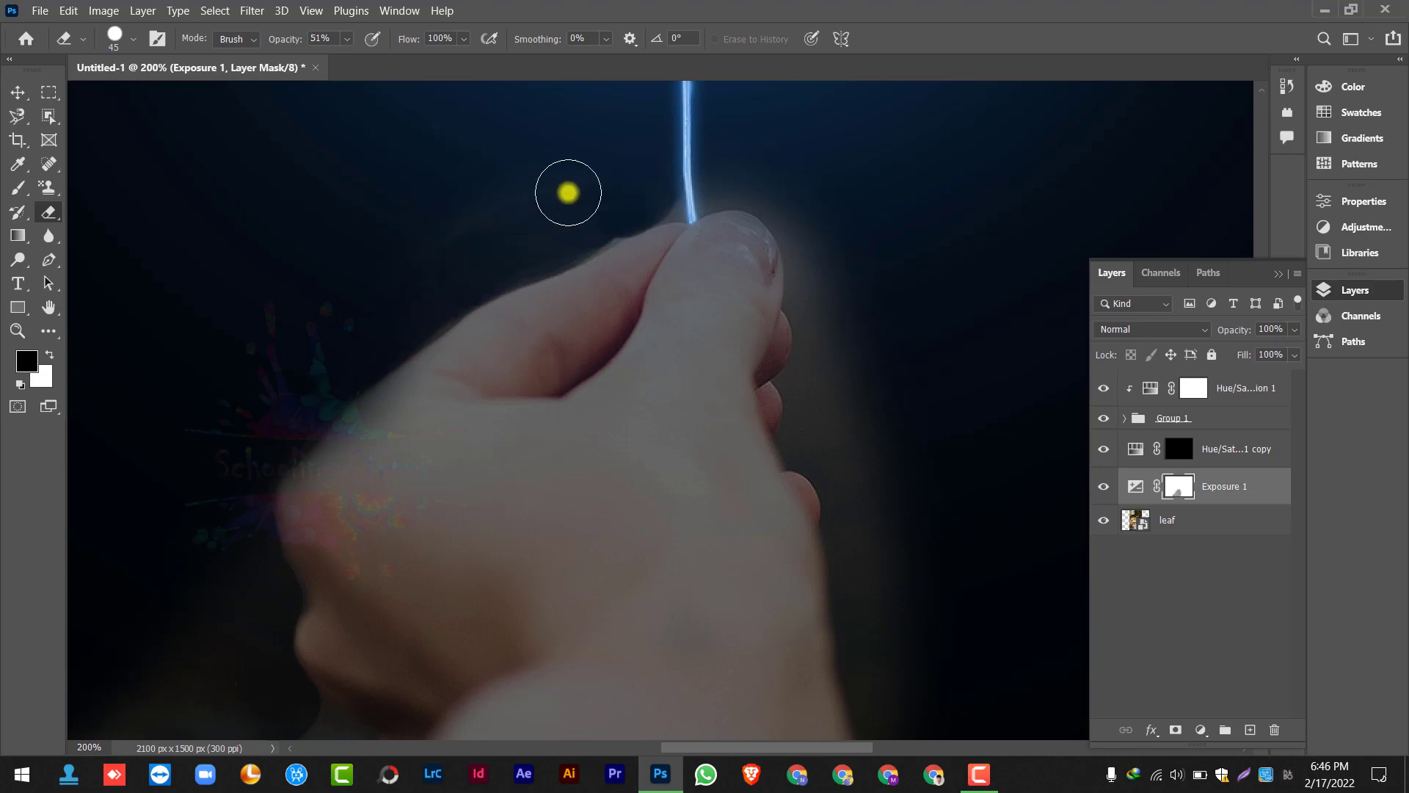
scroll(632, 272, "down", 5)
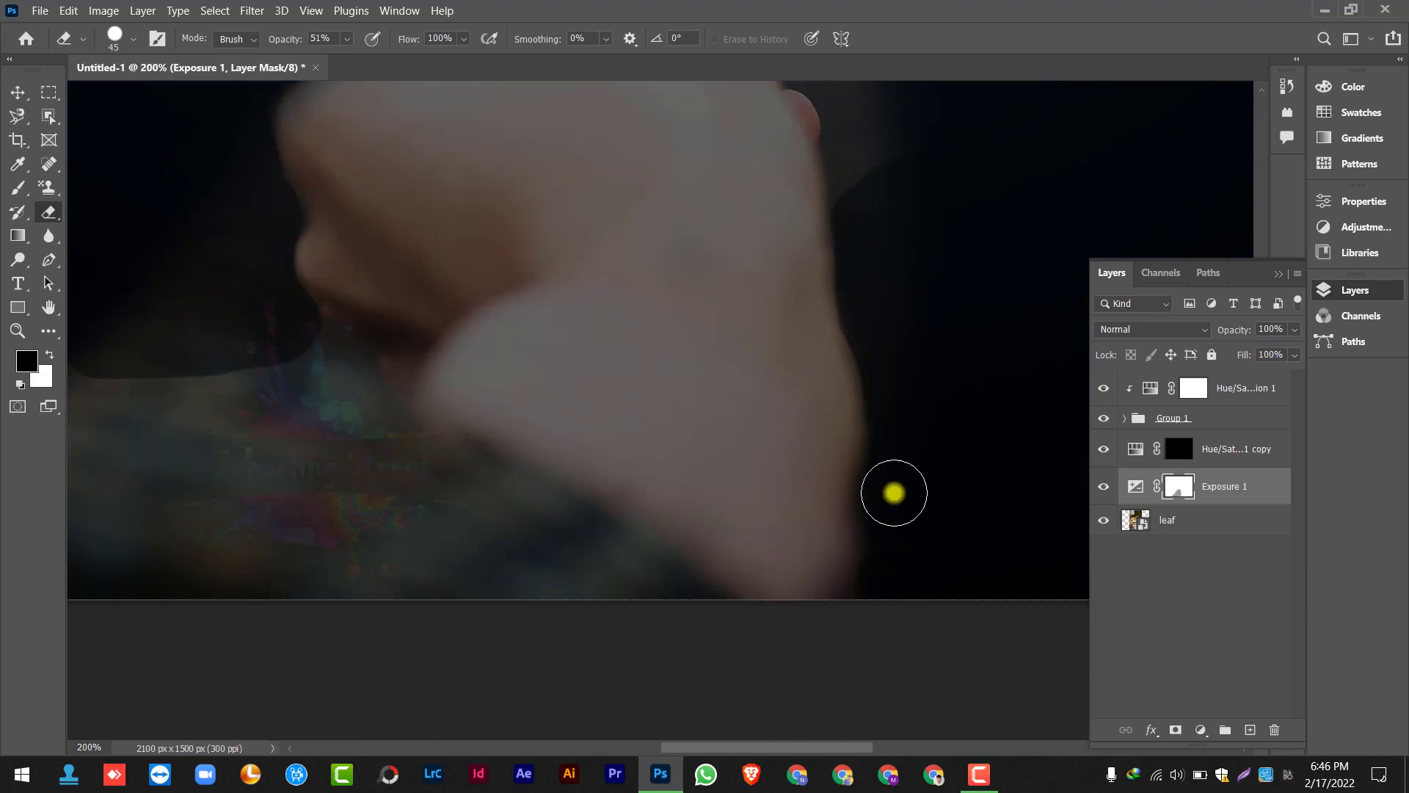
Lower the Eraser opacity to 21% and soften the remaining spill along the wrist and finger edges on the Exposure mask
scroll(894, 486, "up", 5)
left_click_drag(346, 38, 330, 57)
mouse_move(872, 645)
left_mouse_down()
mouse_move(912, 467)
mouse_move(899, 498)
mouse_move(838, 360)
mouse_move(819, 431)
mouse_move(881, 478)
mouse_move(832, 477)
mouse_move(769, 191)
mouse_move(851, 356)
mouse_move(840, 451)
mouse_move(790, 190)
mouse_move(864, 366)
left_mouse_up()
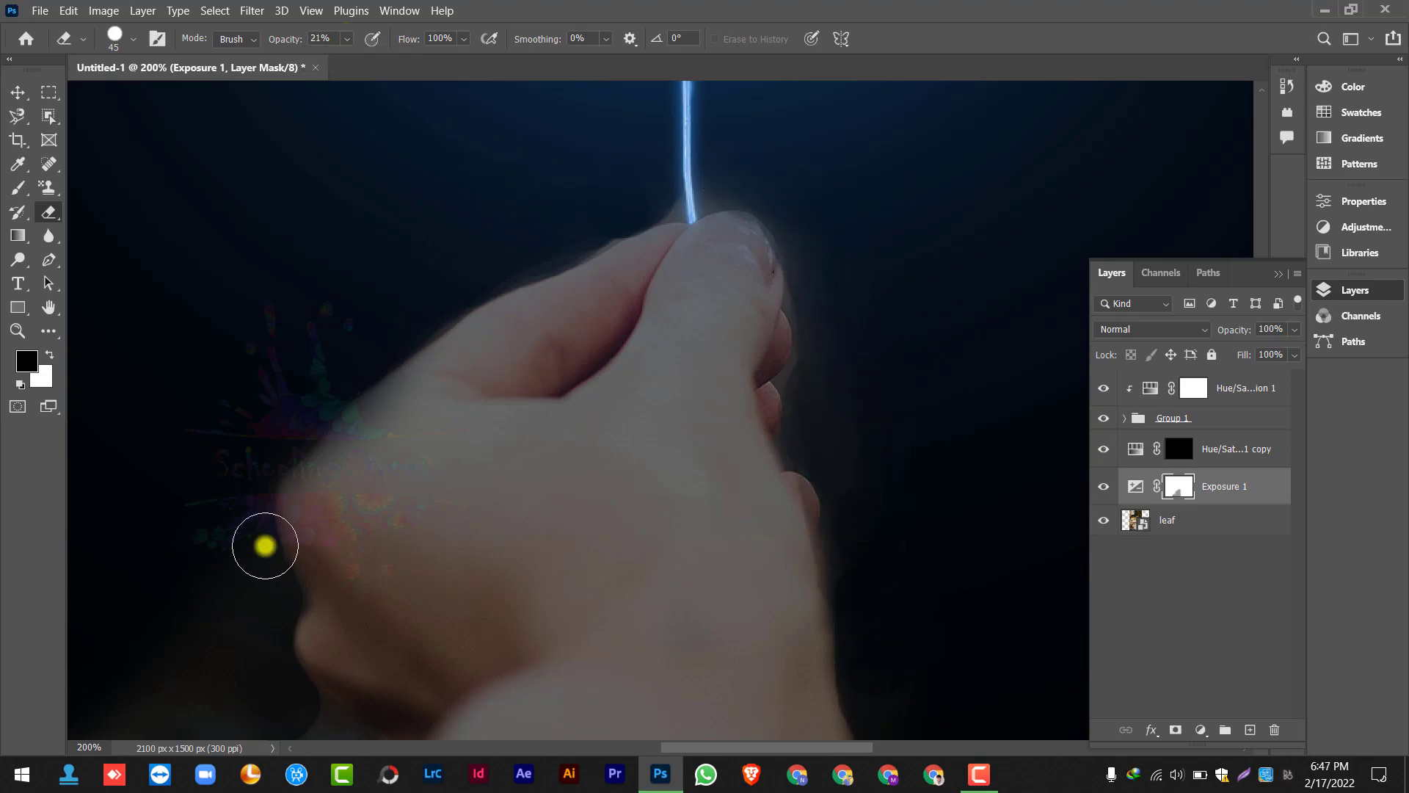
scroll(220, 558, "down", 3)
key("ctrl+minus")
key("ctrl+minus")
key("ctrl+minus")
scroll(616, 417, "up", 3)
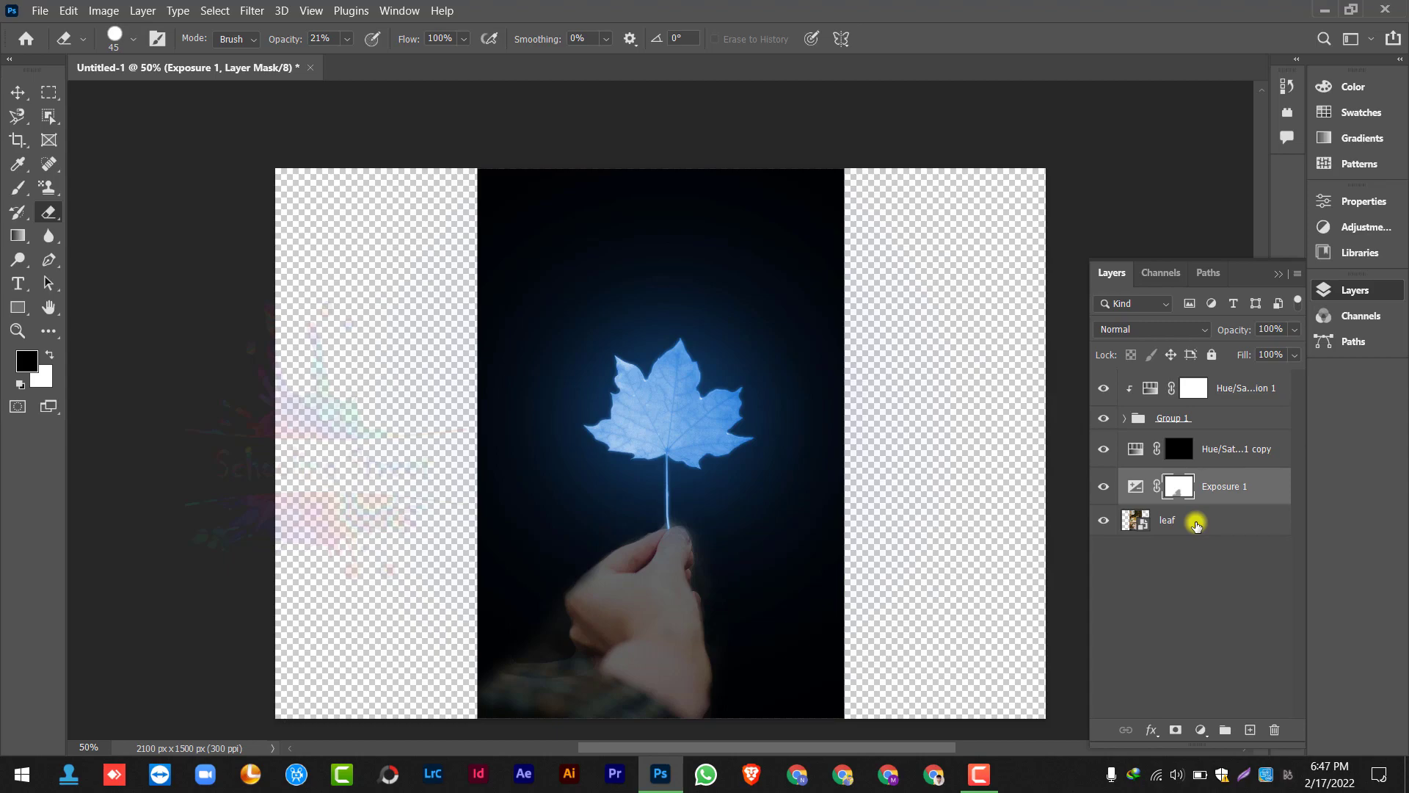
Add a Selective Color adjustment layer above the topmost Hue/Saturation layer
left_click(1196, 525)
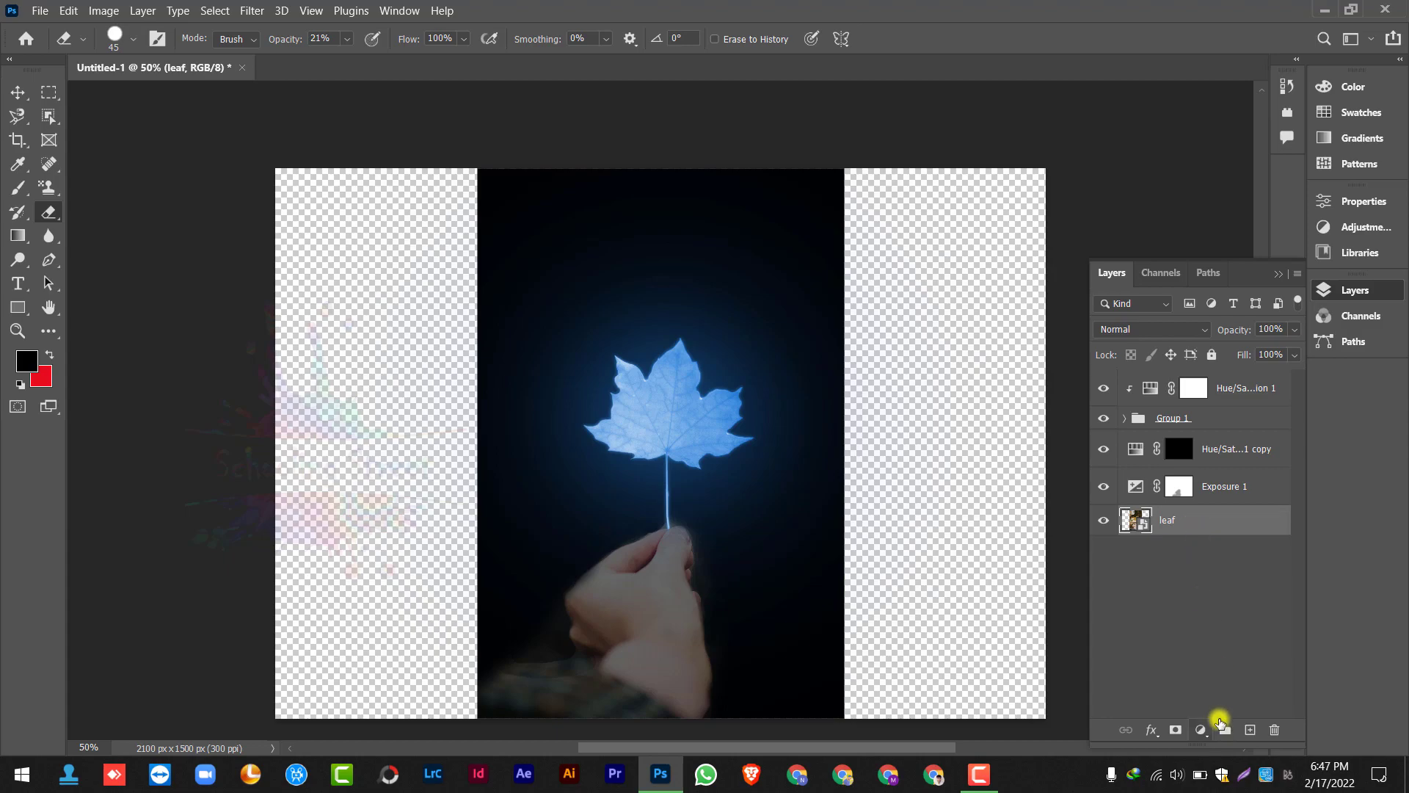
left_click(1240, 389)
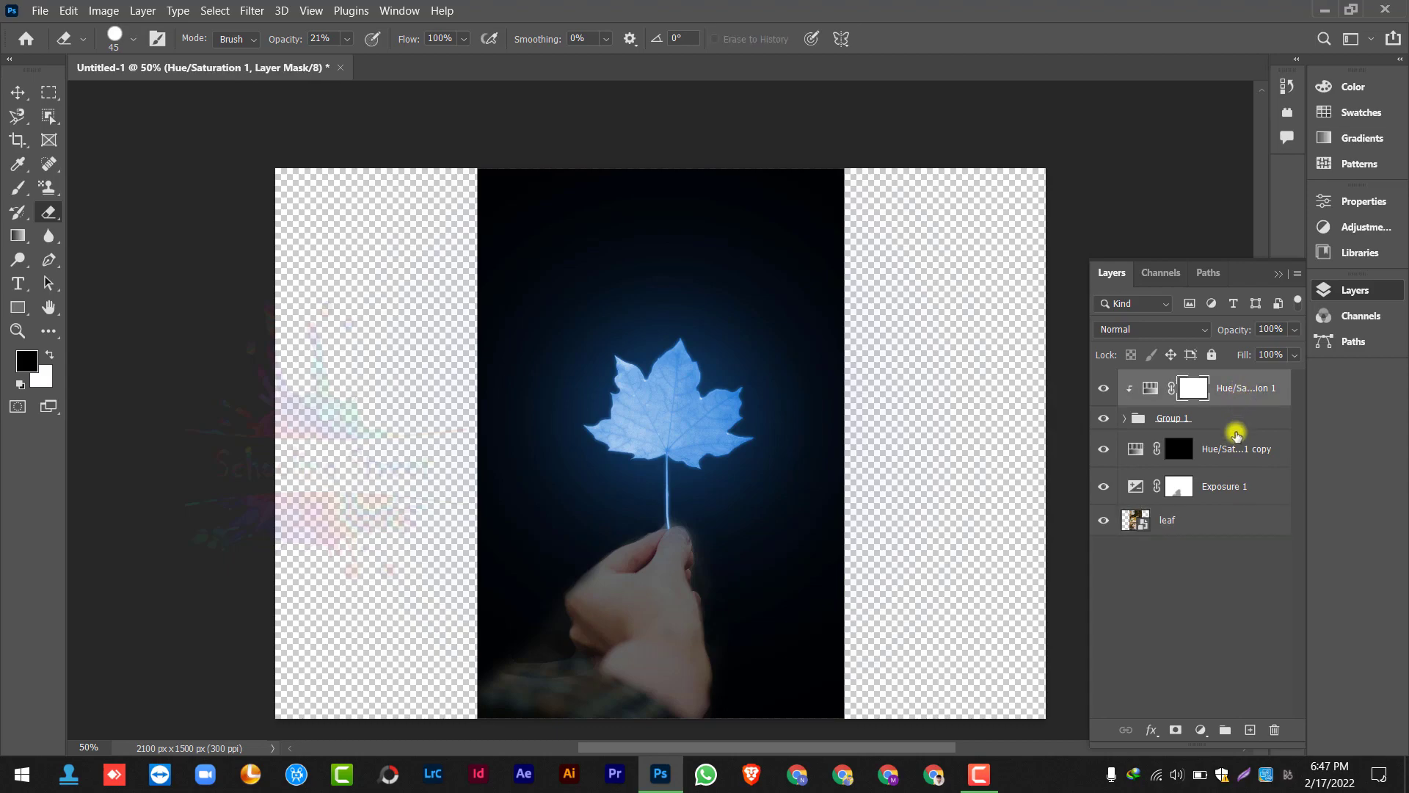
left_click(1201, 730)
left_click(1212, 722)
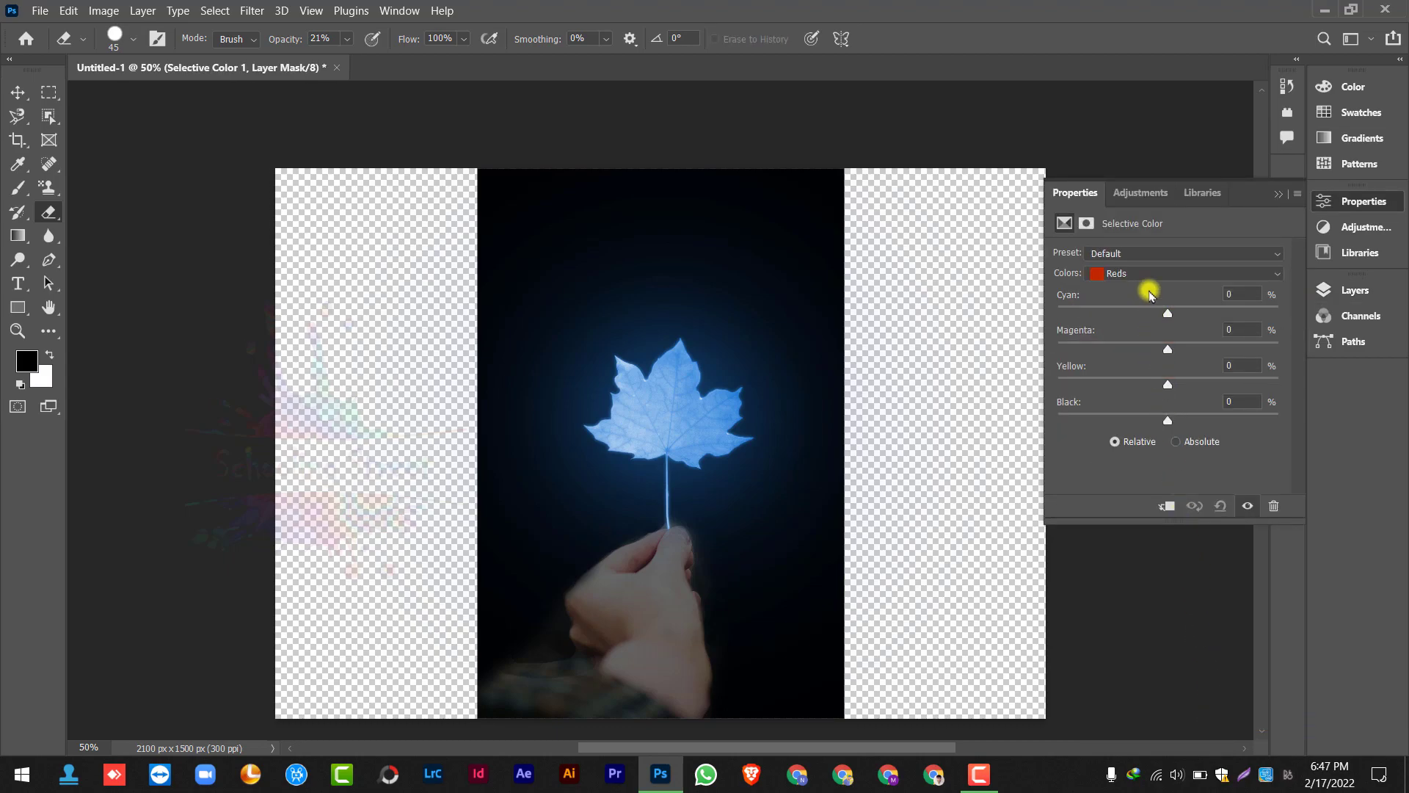
Adjust the Cyans in Selective Color to Cyan -72%, Magenta +42%, Yellow -100% and Black about -5%
left_click(1149, 275)
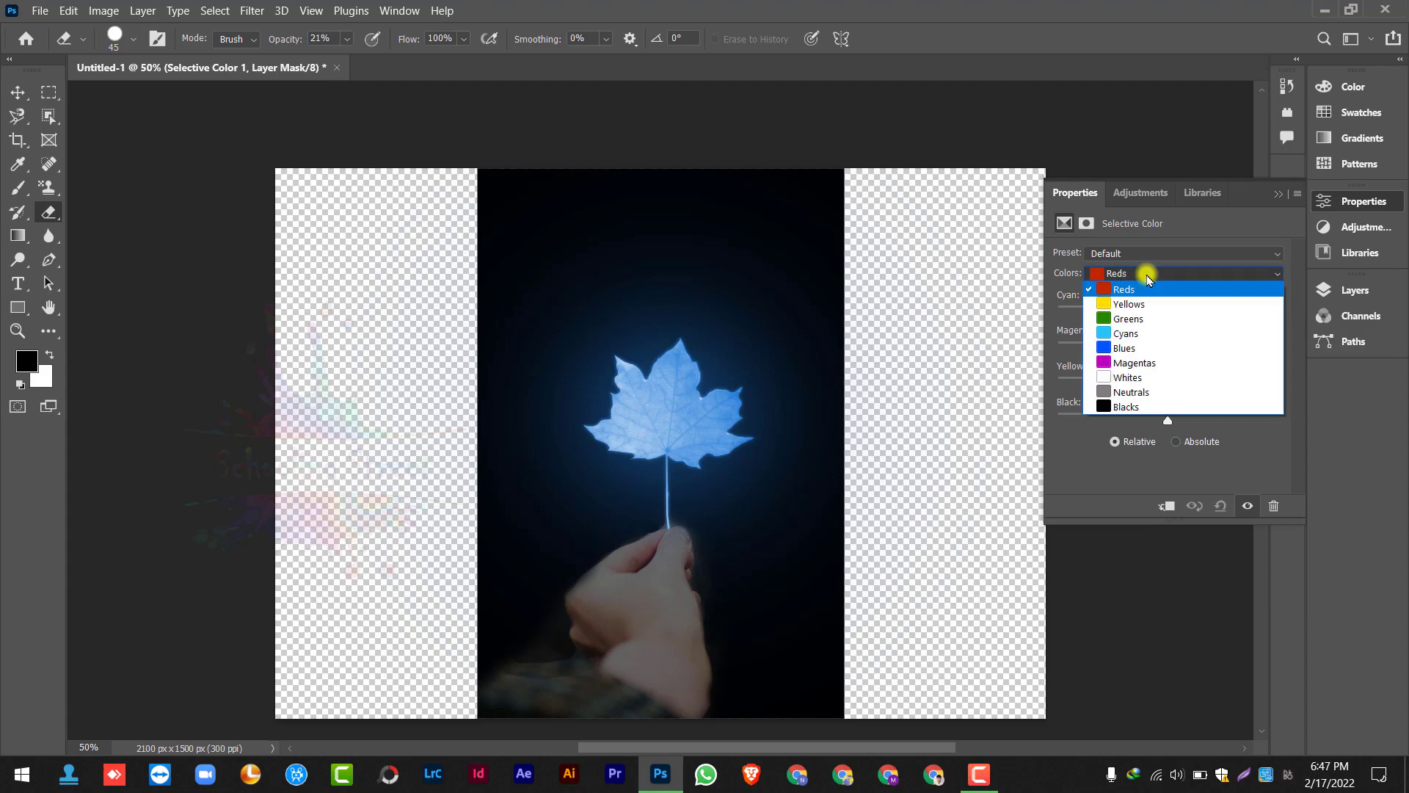
left_click(1148, 334)
left_click(1140, 313)
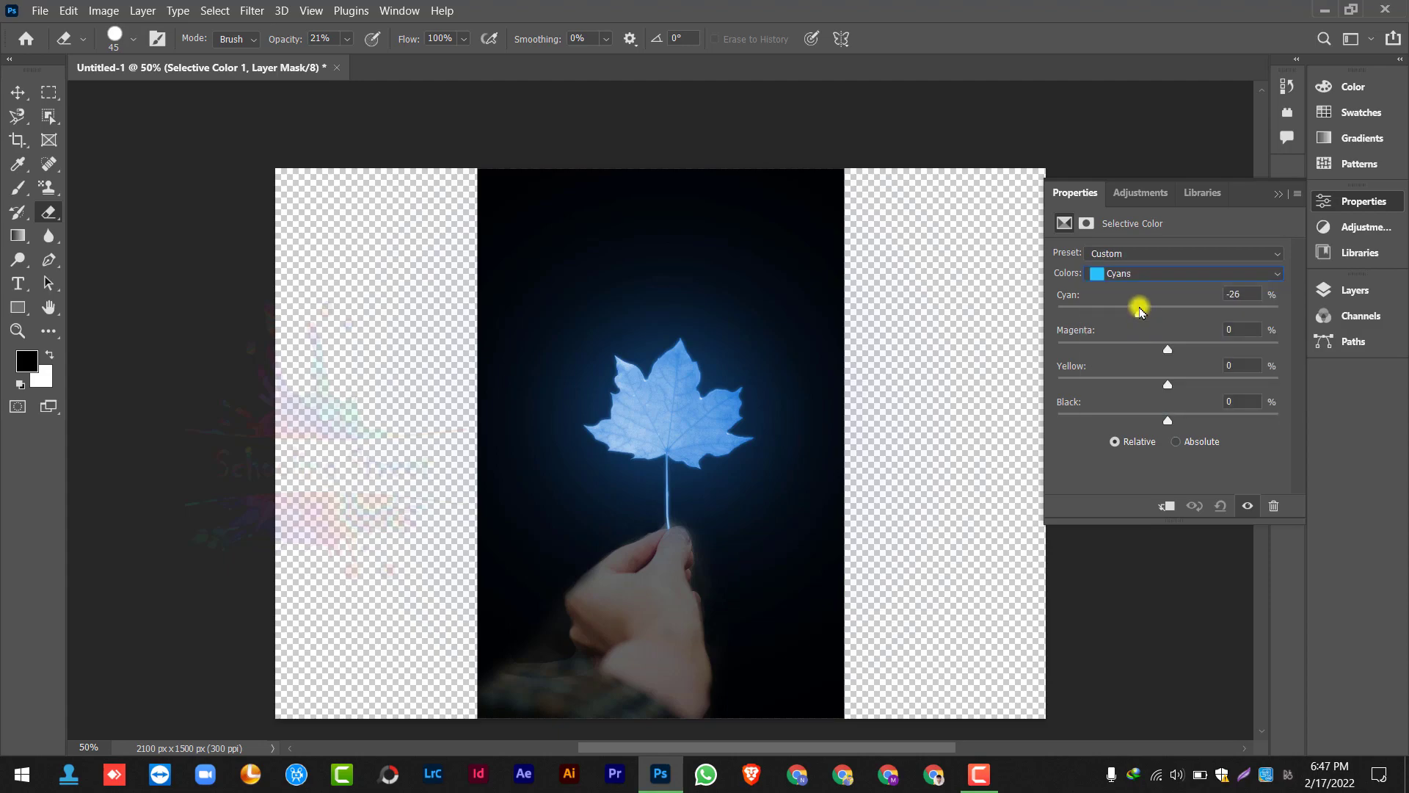
left_click_drag(1140, 314, 1089, 314)
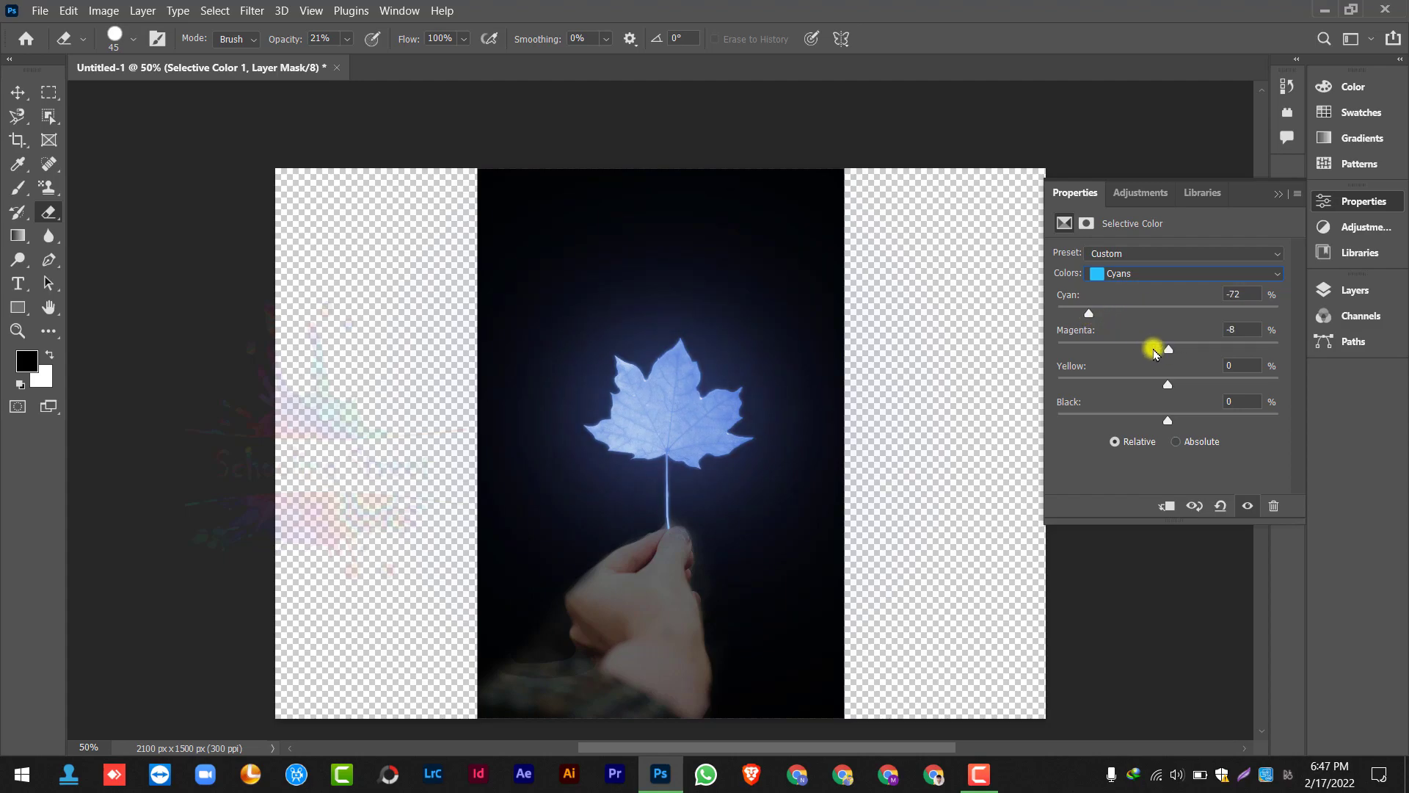
left_click_drag(1168, 349, 1068, 382)
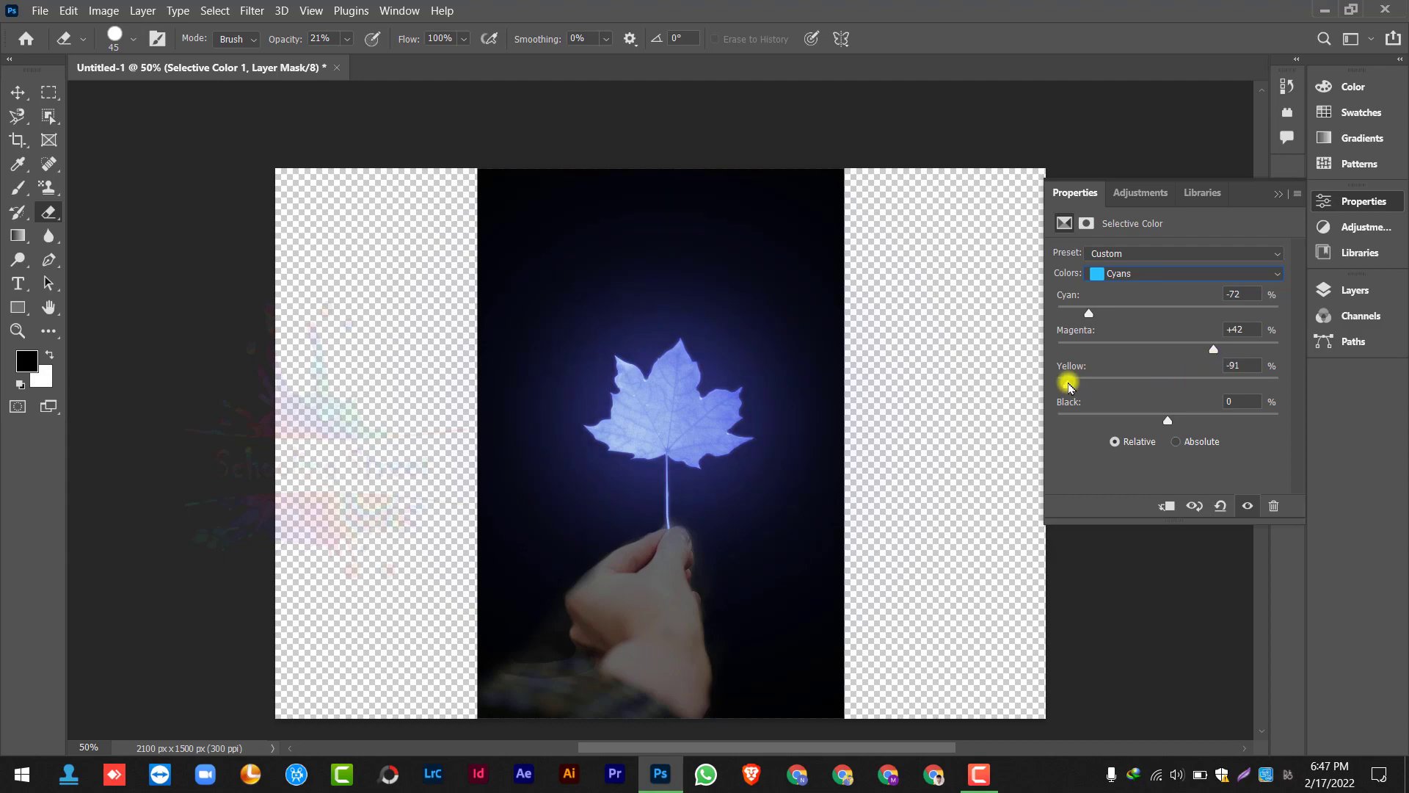
mouse_move(1168, 417)
left_mouse_down()
mouse_move(1094, 422)
mouse_move(1215, 424)
mouse_move(1163, 422)
left_mouse_up()
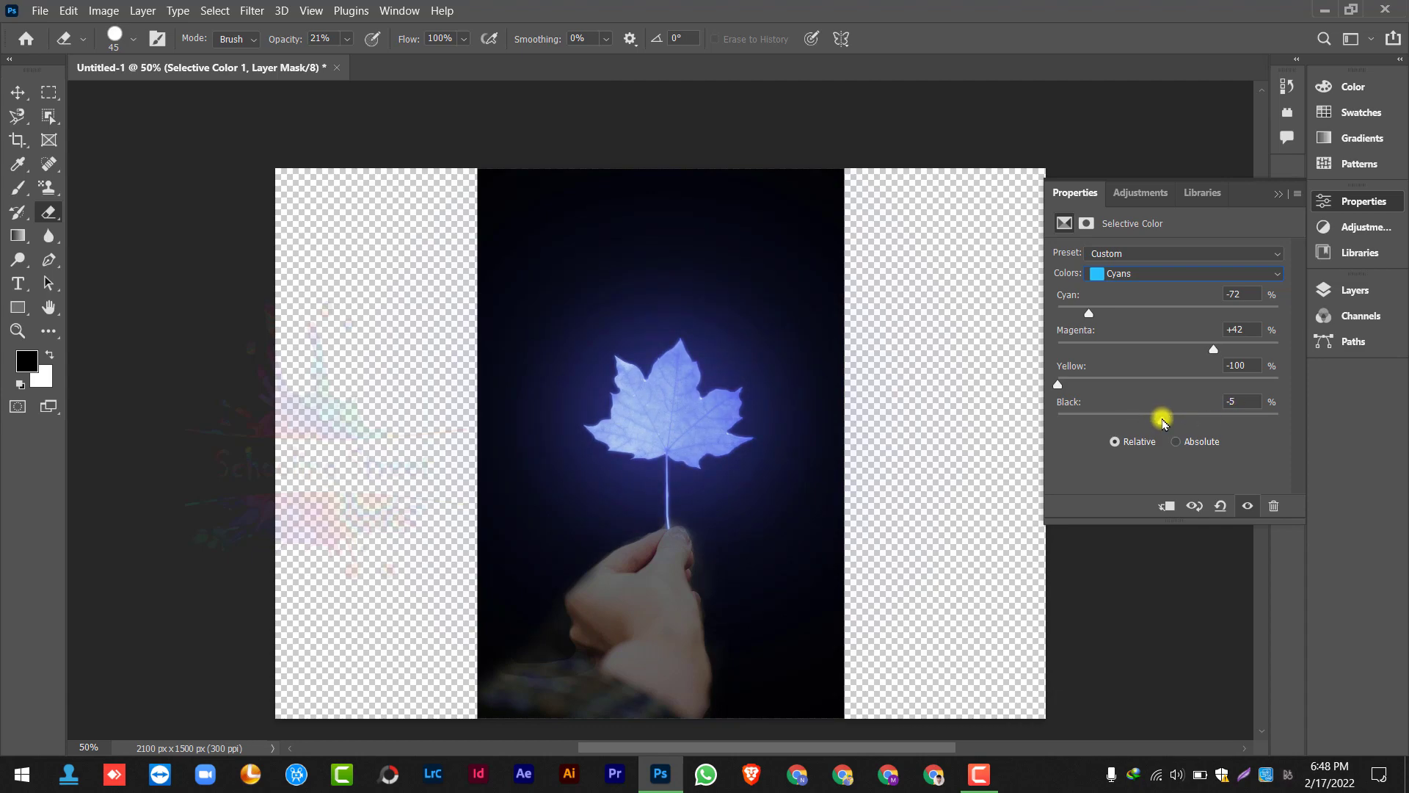
left_click(1354, 289)
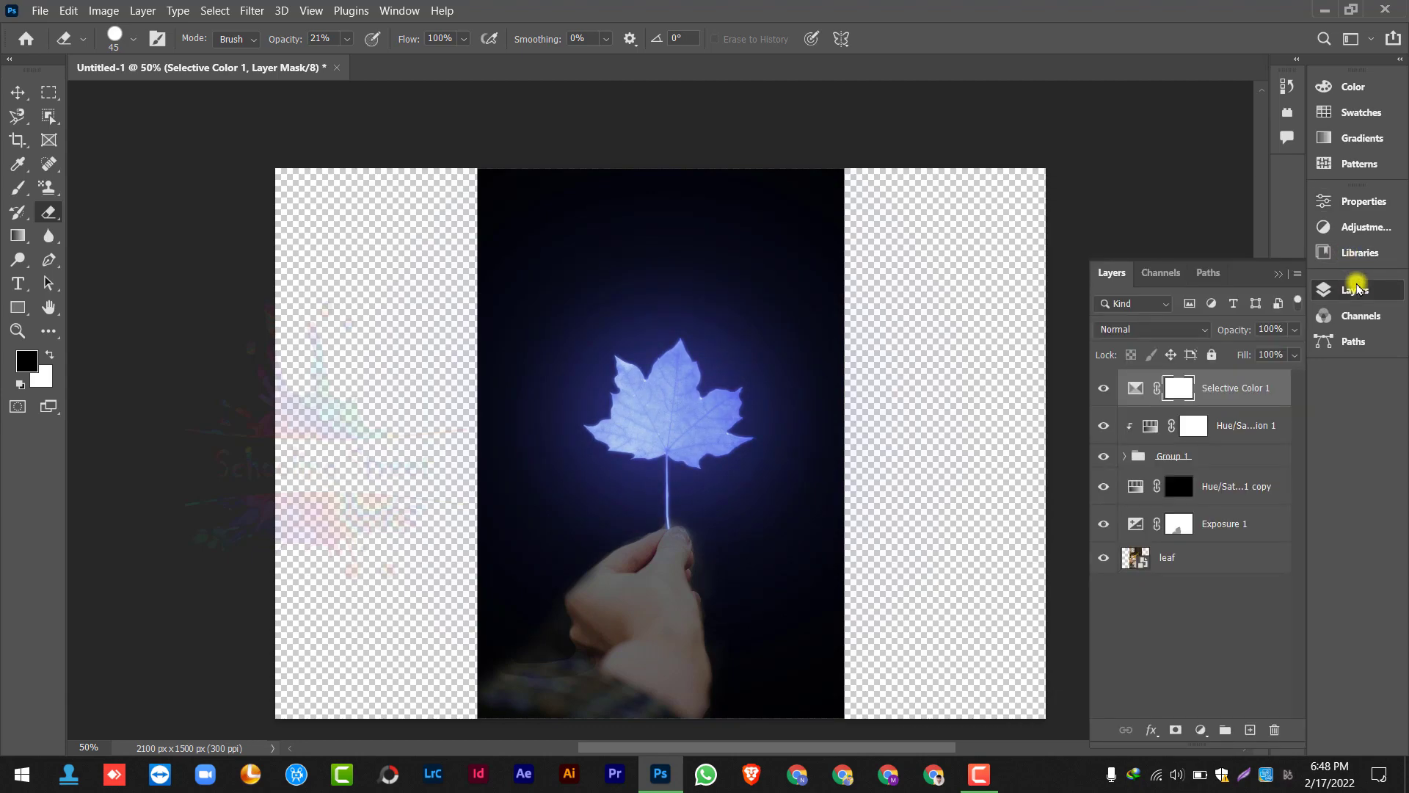
Add a Curves adjustment directly above the leaf photo layer and pull the RGB curve's lower midtones down to darken it
left_click(1234, 603)
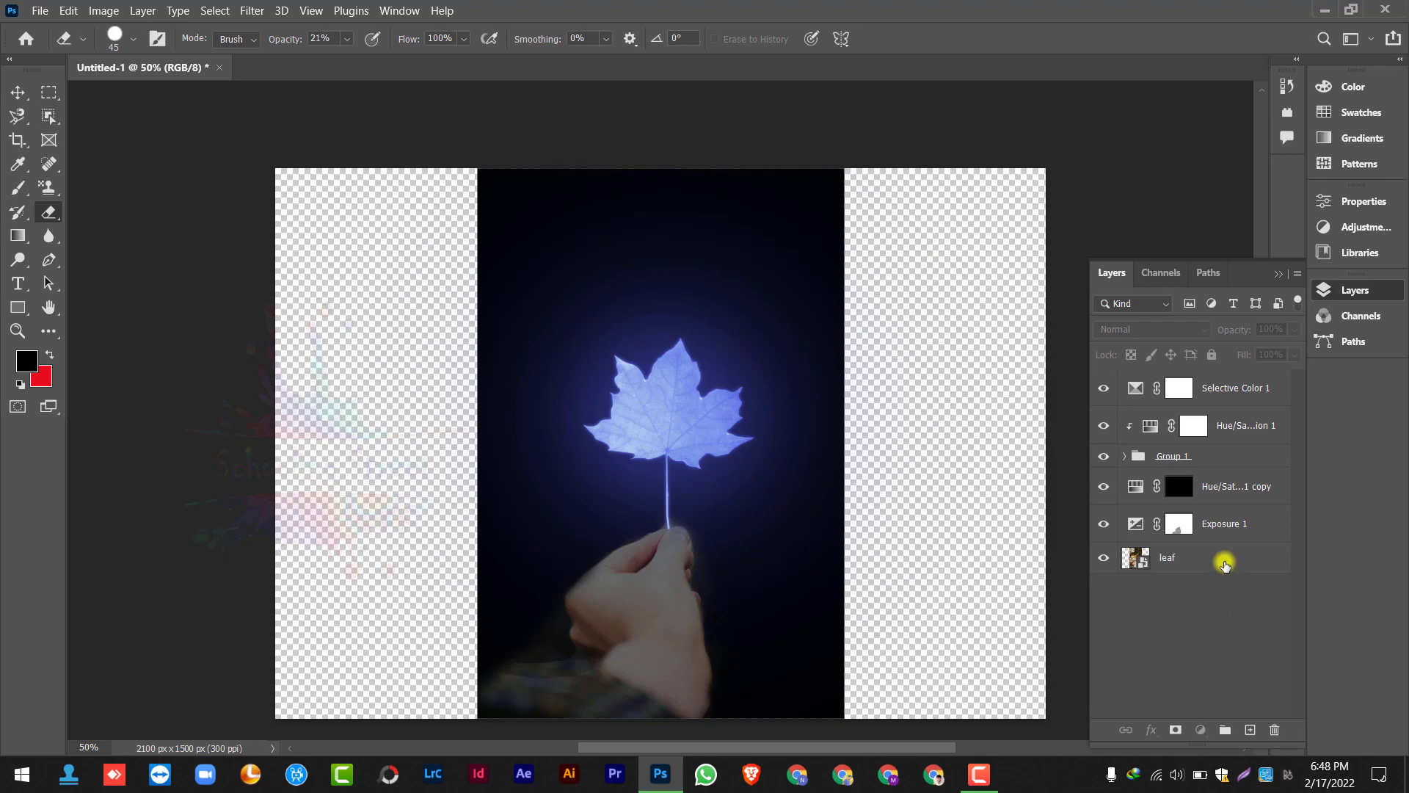
left_click(1225, 560)
left_click(1201, 730)
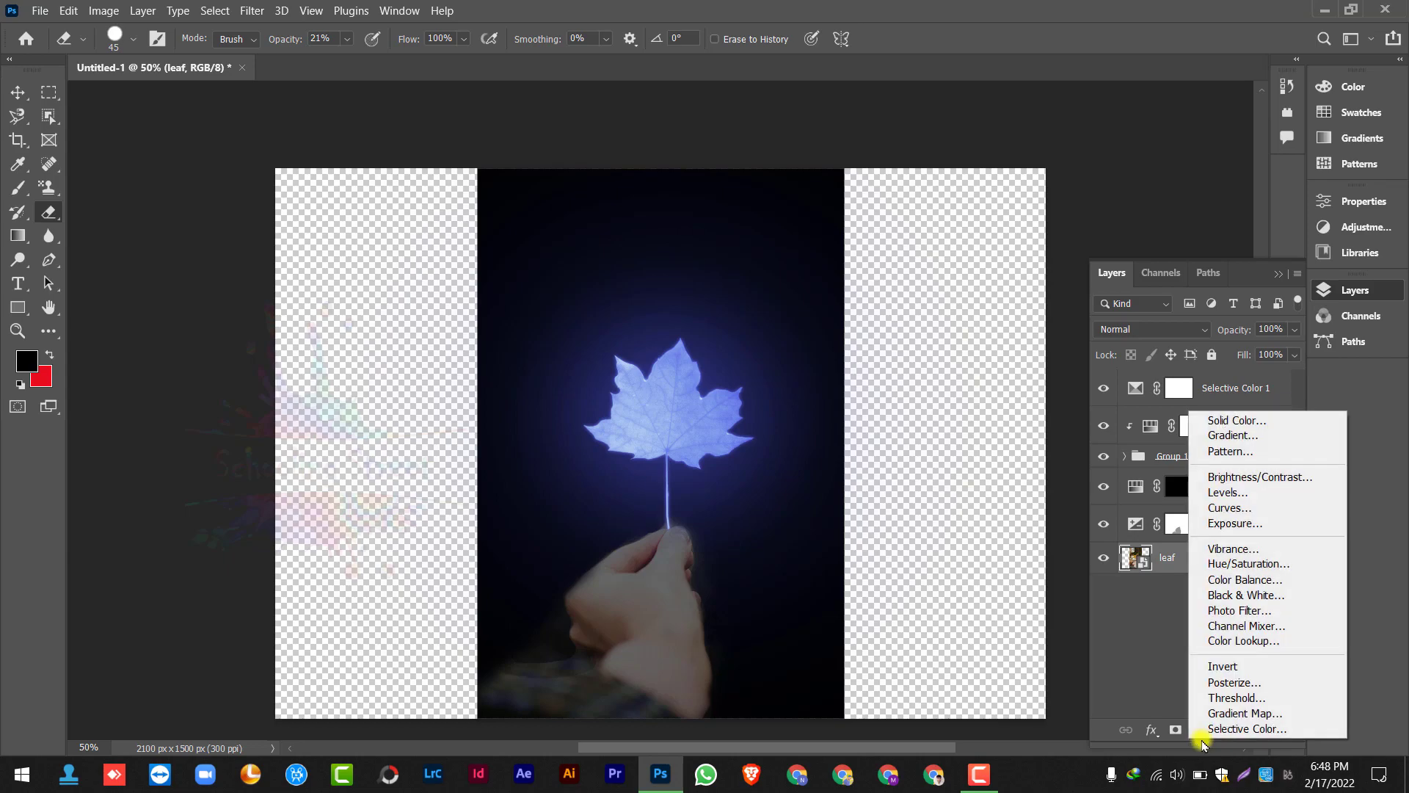
left_click(1225, 510)
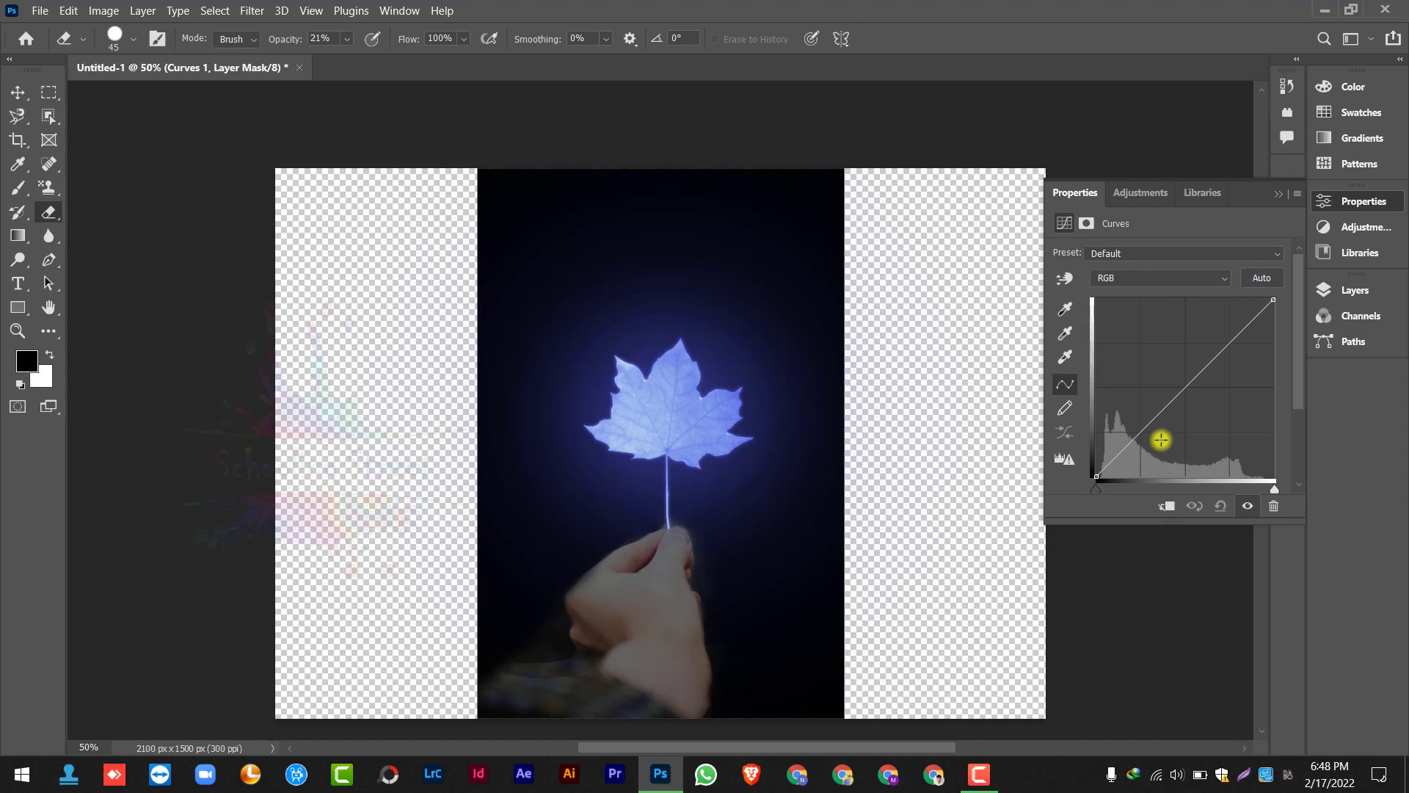
left_click_drag(1148, 422, 1166, 443)
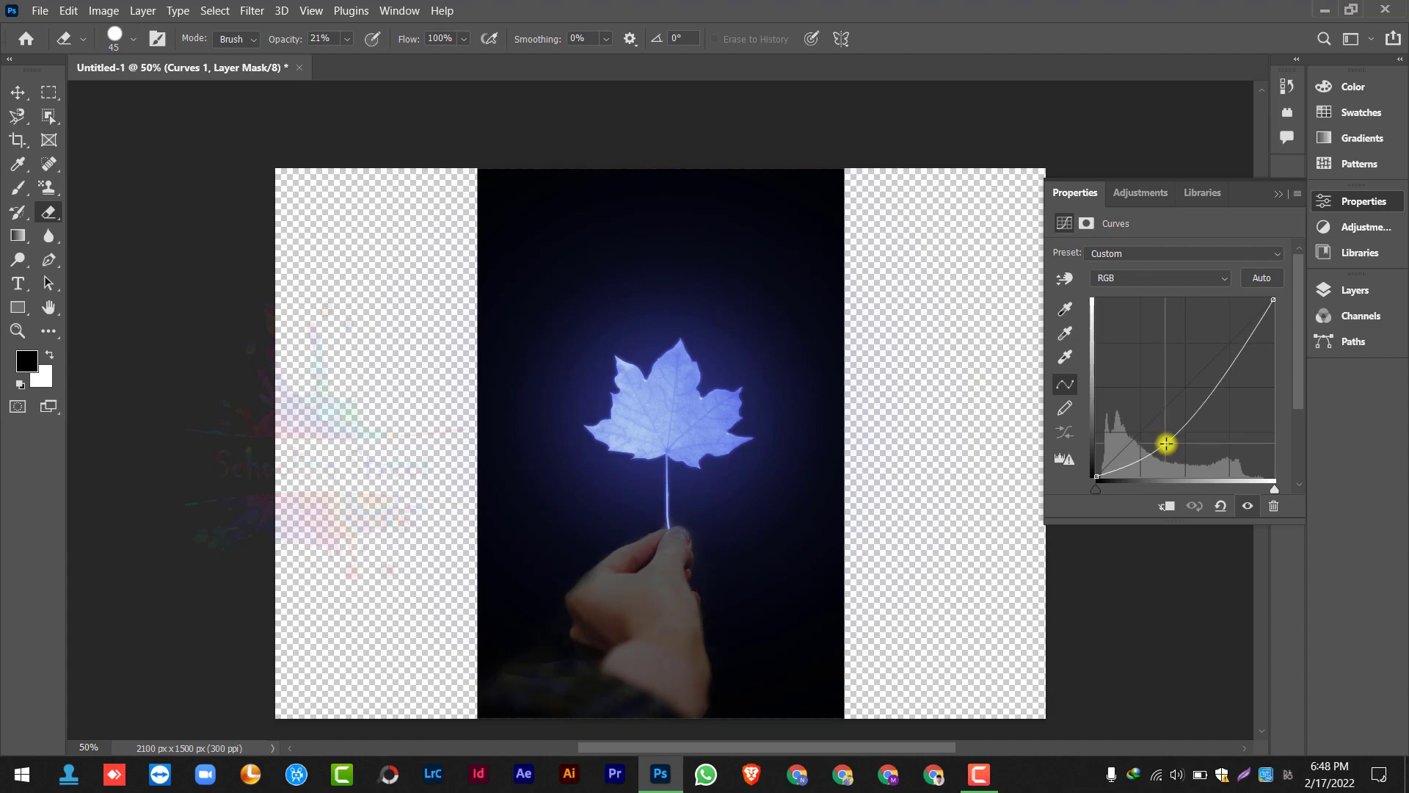
left_click(1282, 195)
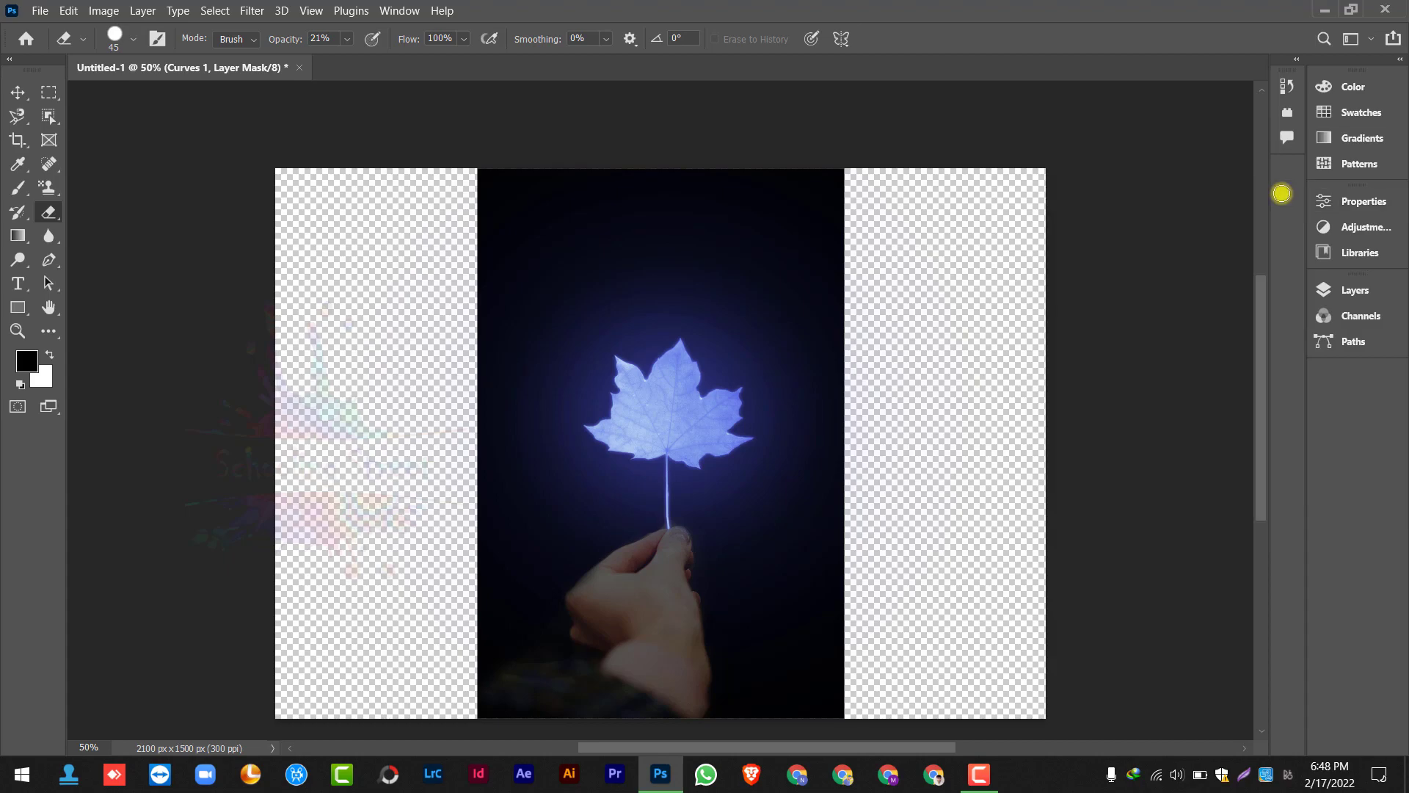
Place the Butterflies image from the desktop into the Photoshop document as the top layer at its default size
left_click(1321, 10)
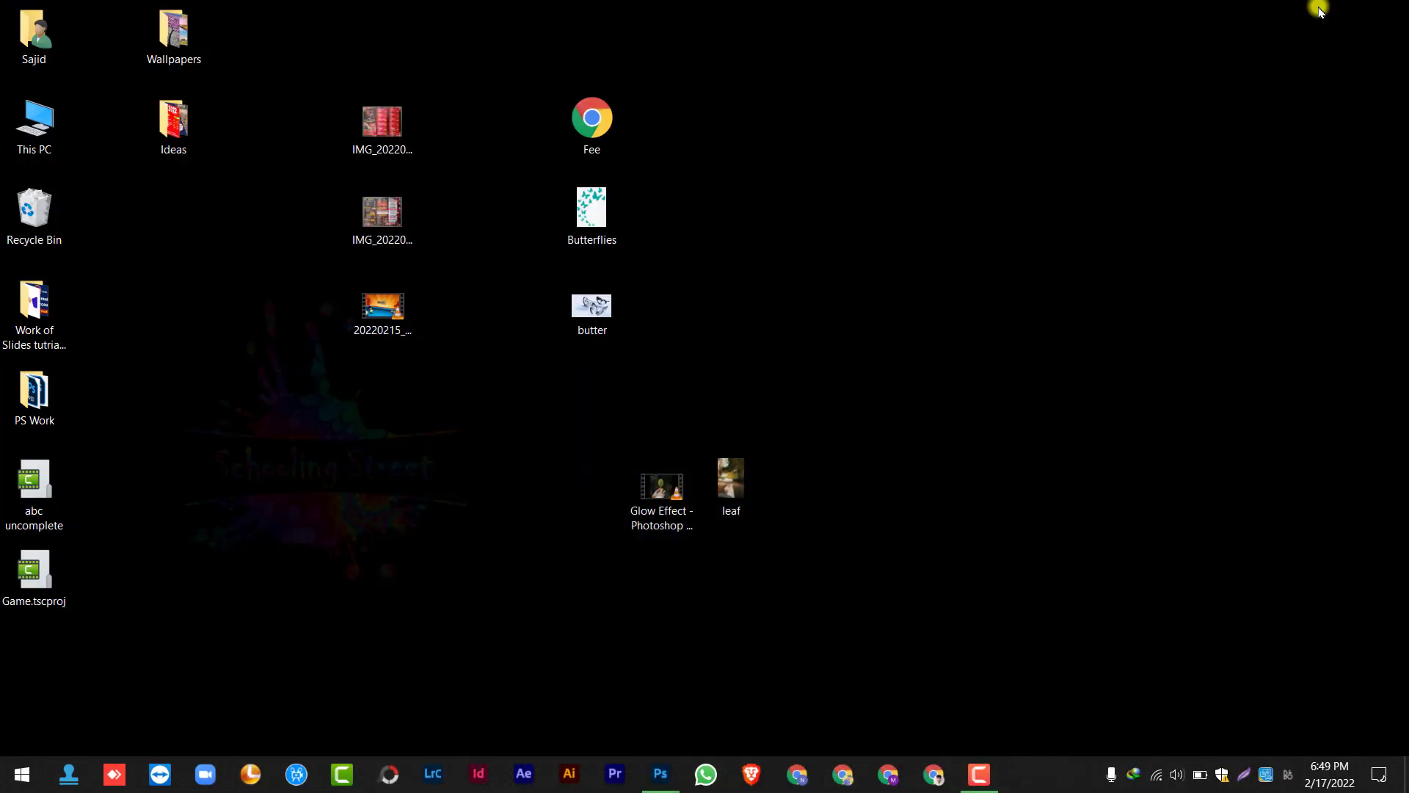
left_click(728, 480)
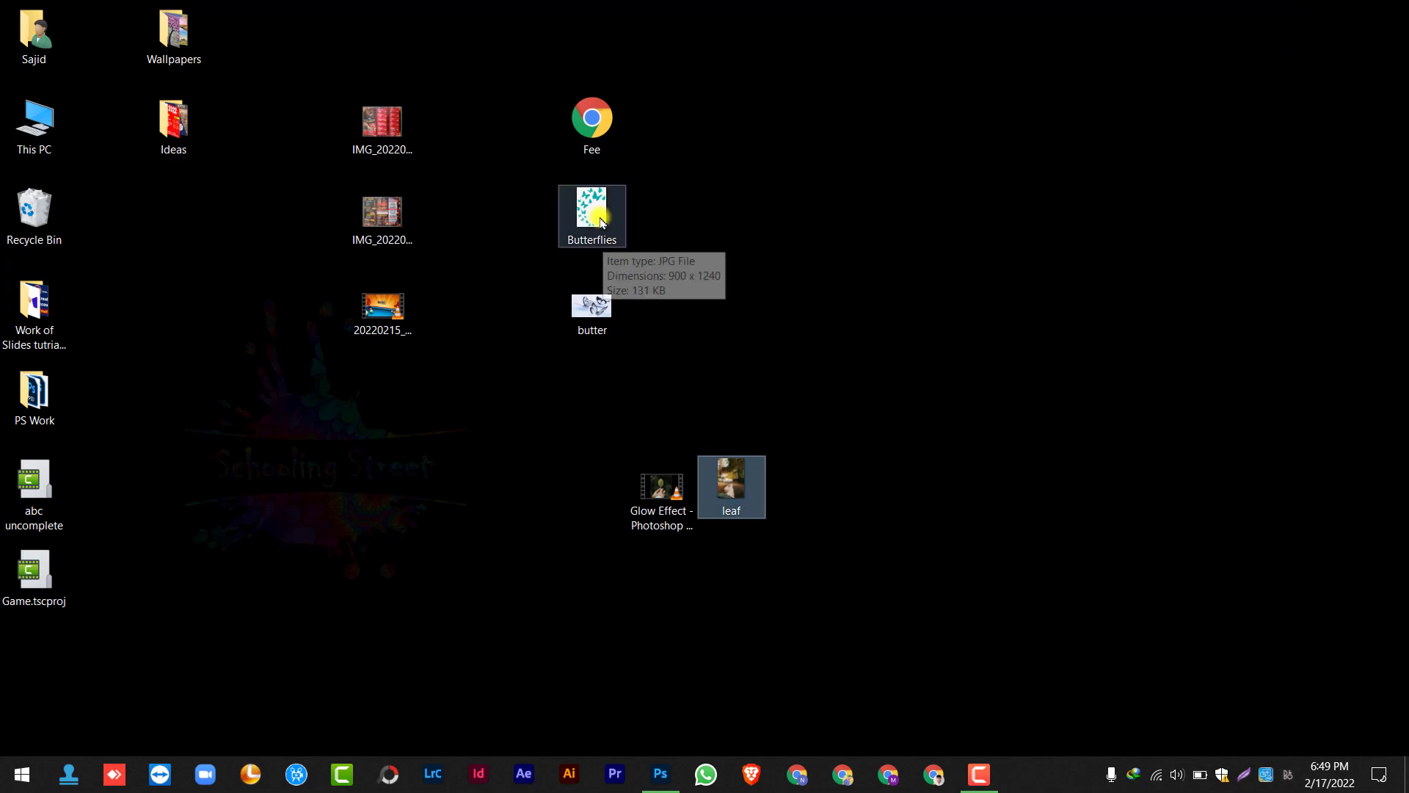
left_click_drag(600, 222, 669, 466)
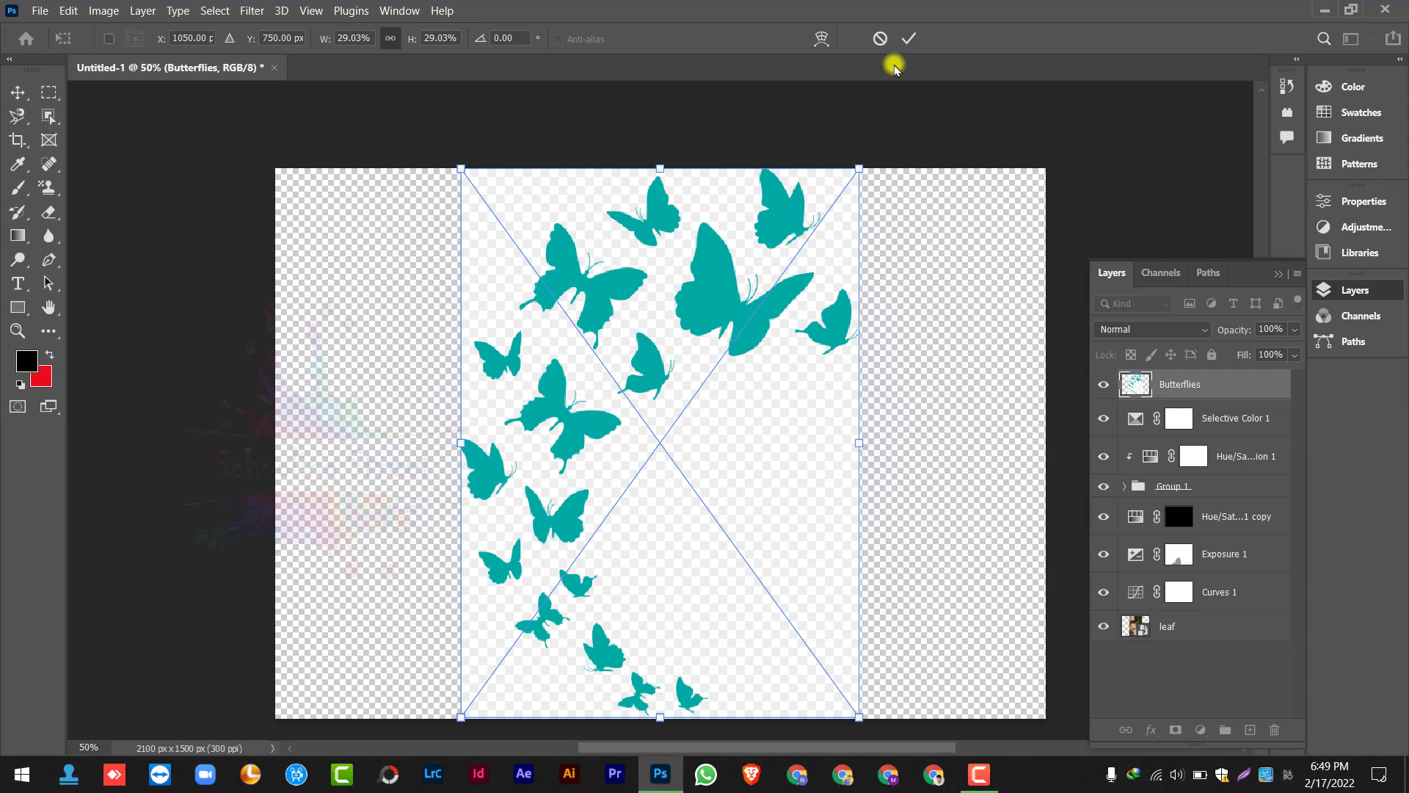
left_click(909, 38)
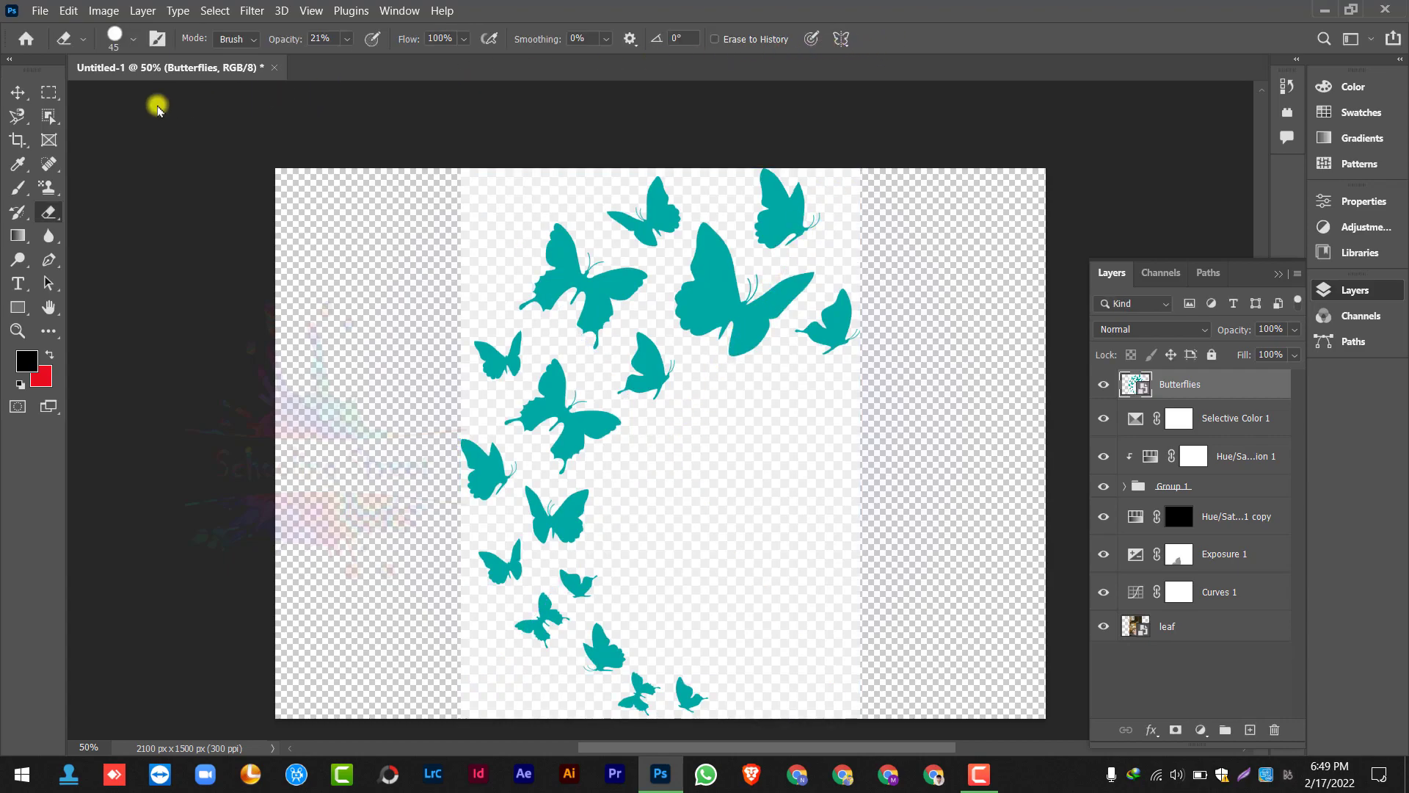
Select the five butterflies in the middle band with Object Selection, invert the selection and try to delete the rest
left_click(49, 114)
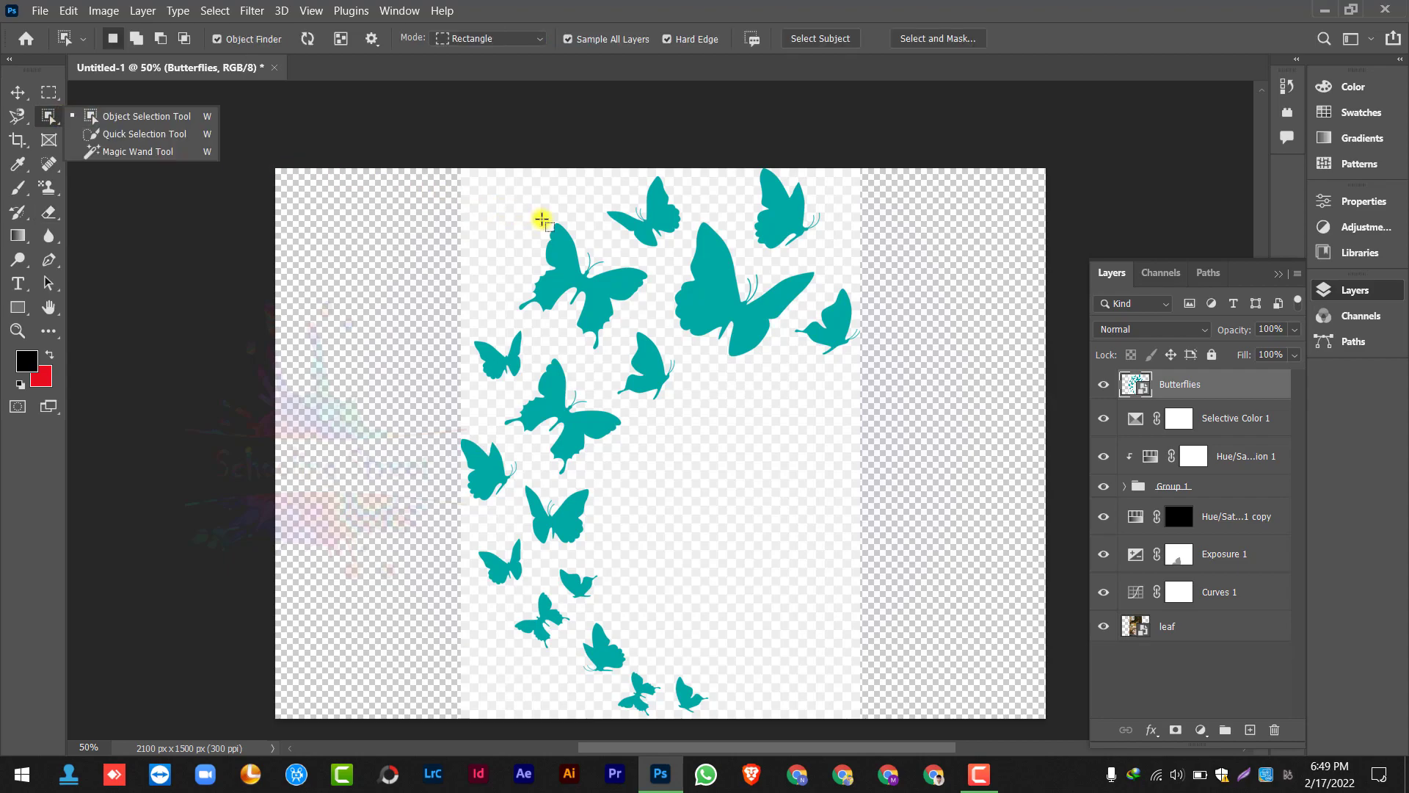
left_click_drag(701, 339, 441, 550)
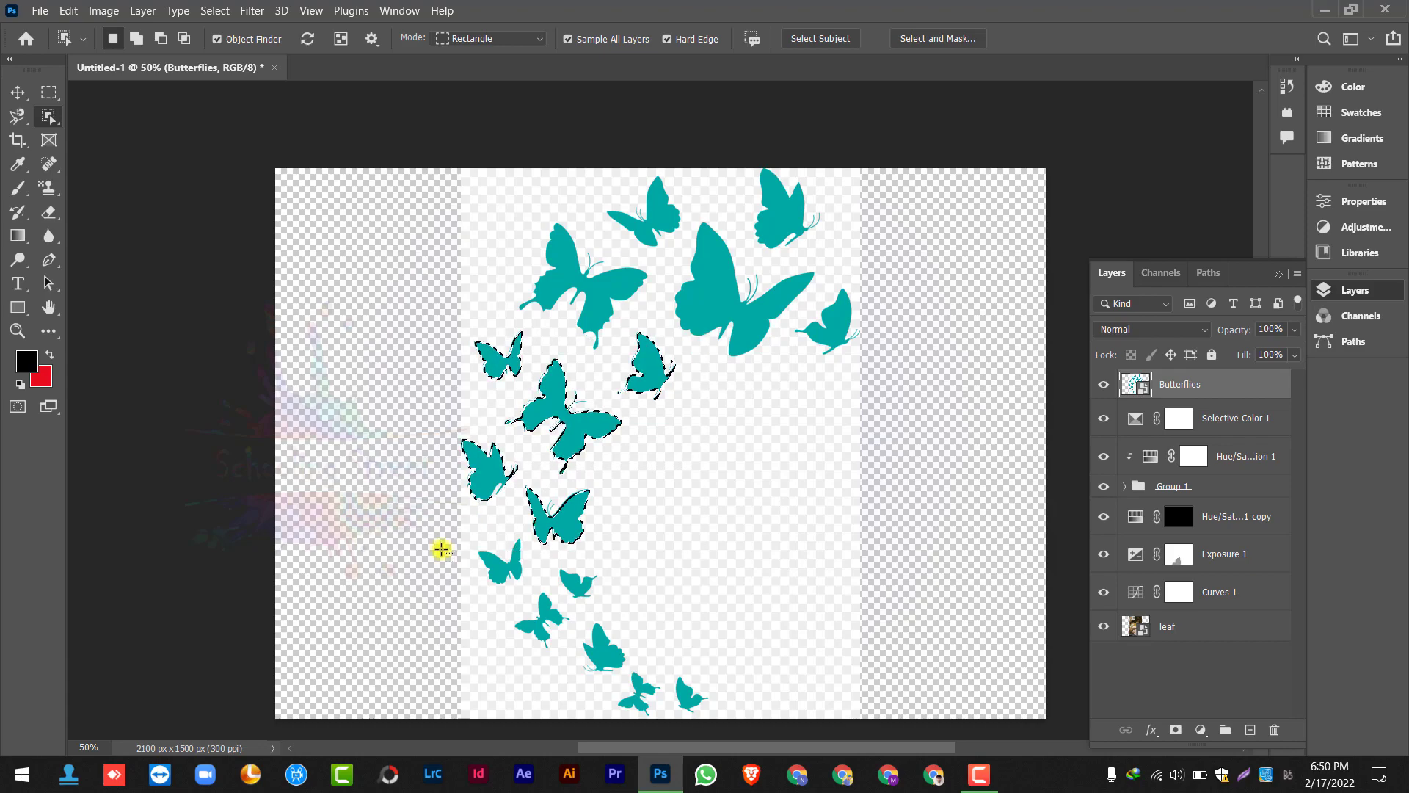
key("ctrl+shift+i")
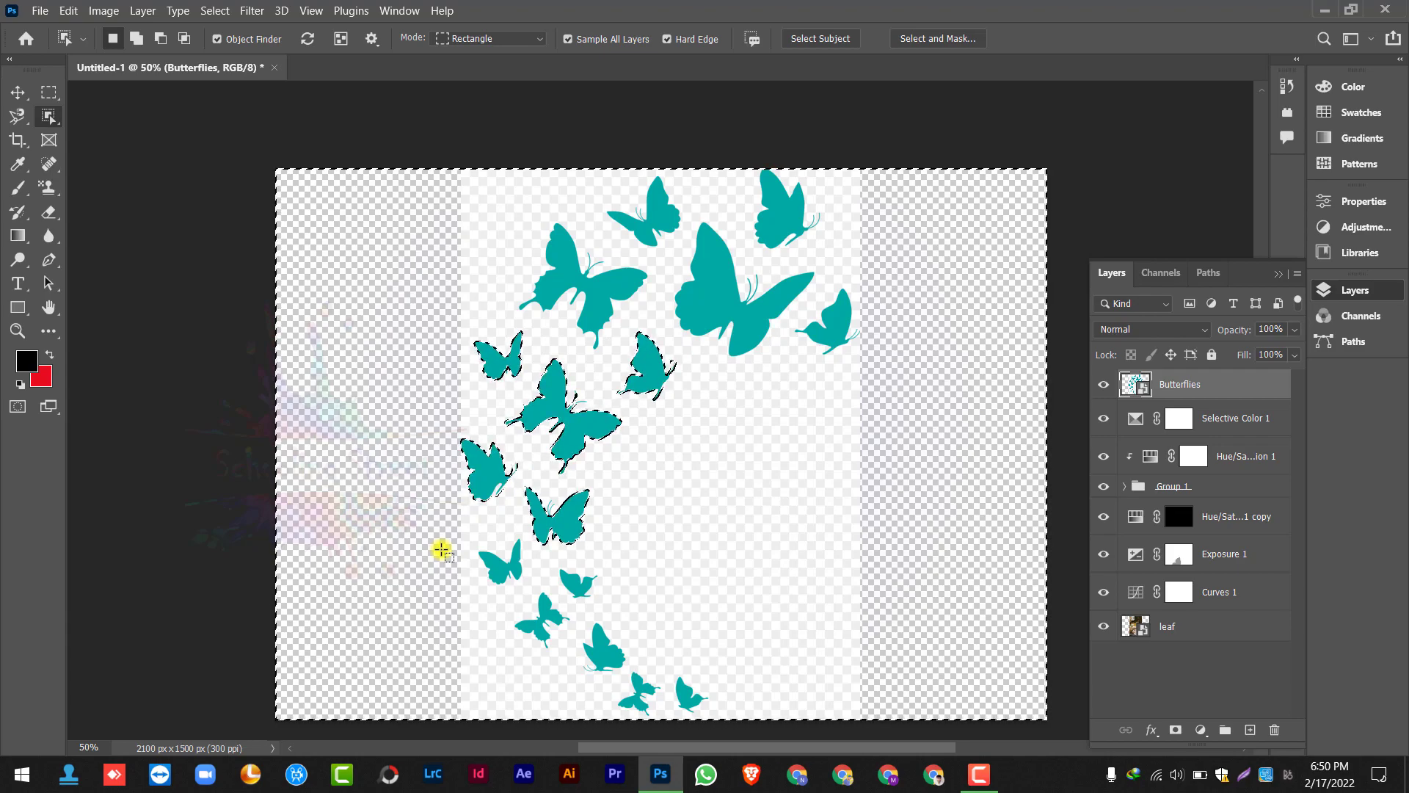
key("Delete")
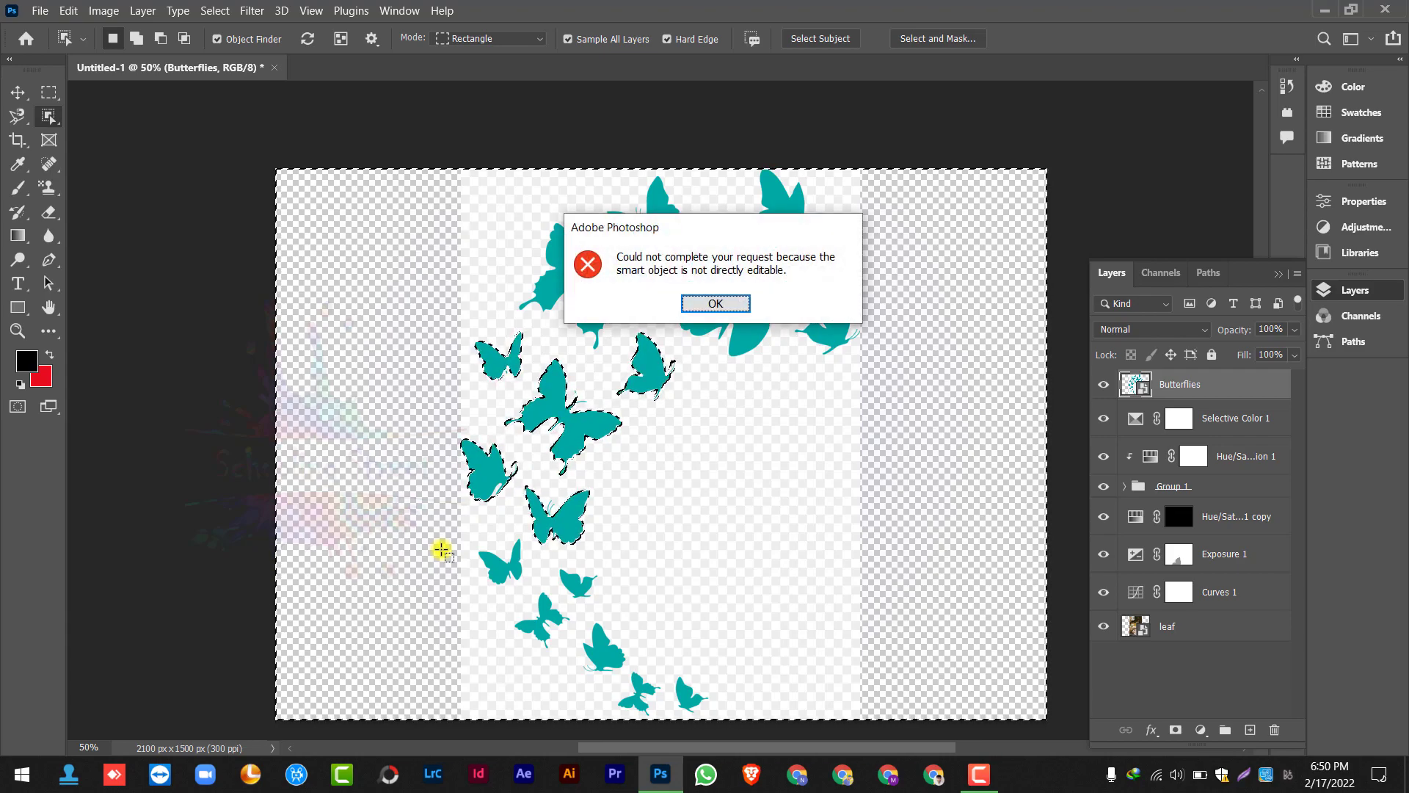
key("Return")
Rasterize the Butterflies layer, delete everything outside the five butterflies and deselect
right_click(1186, 378)
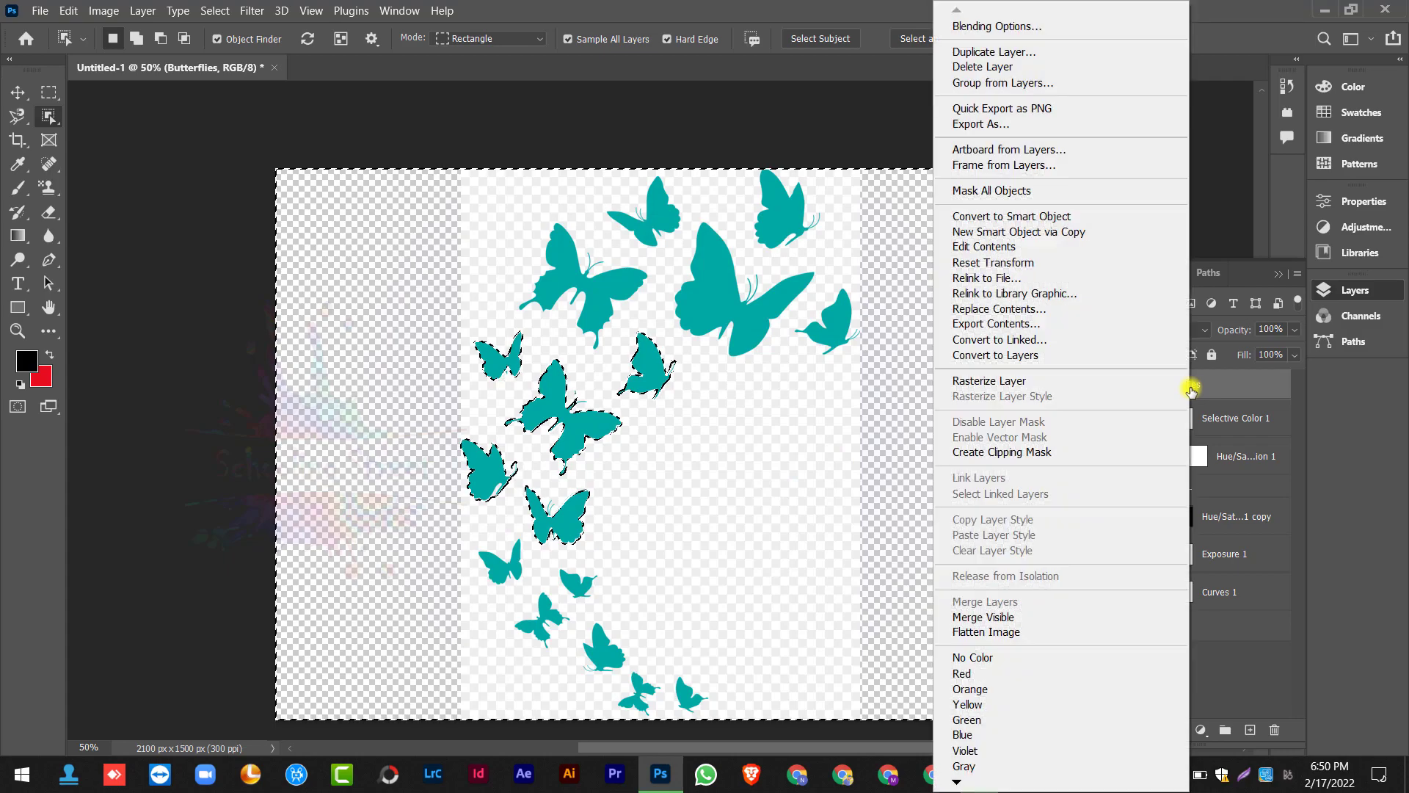
left_click(1094, 382)
key("Delete")
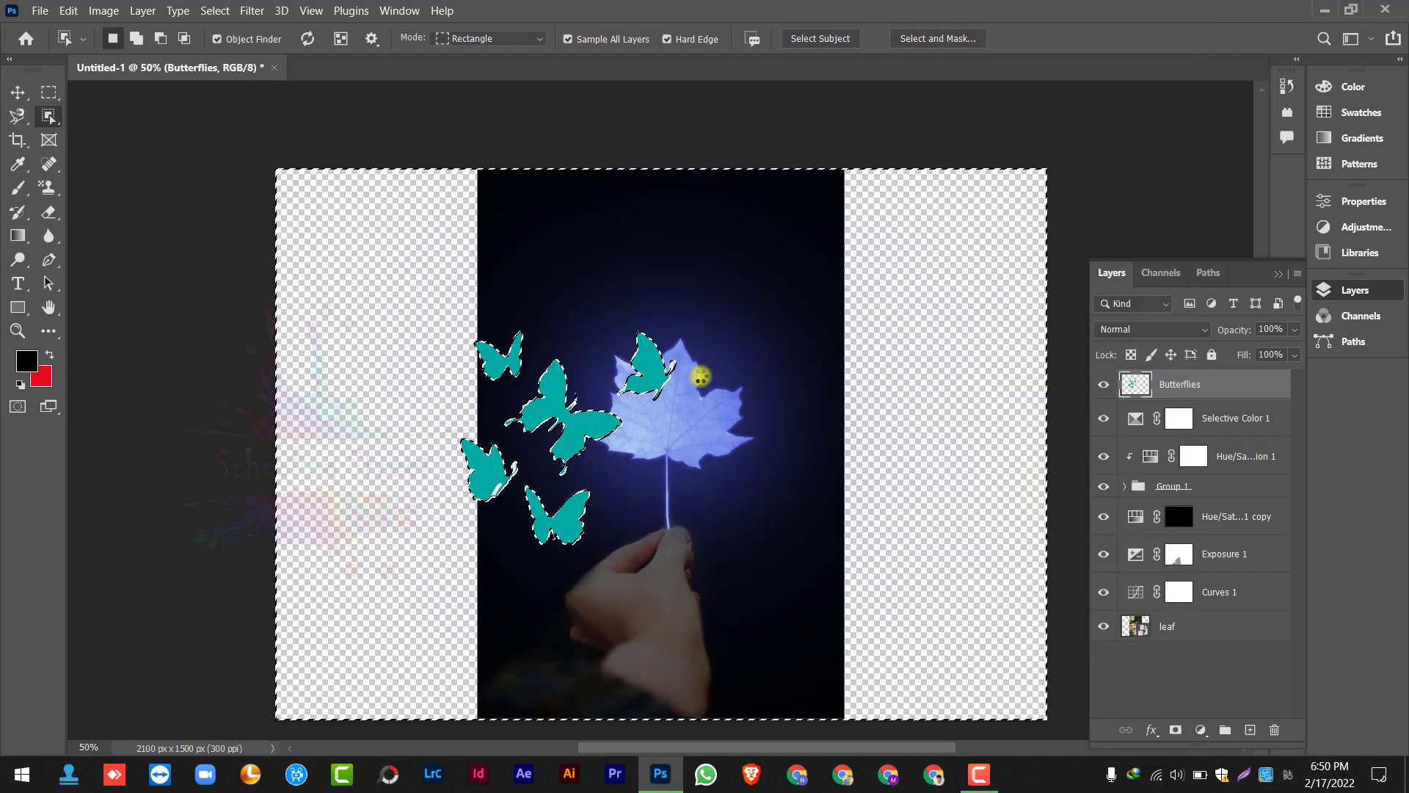
key("ctrl+d")
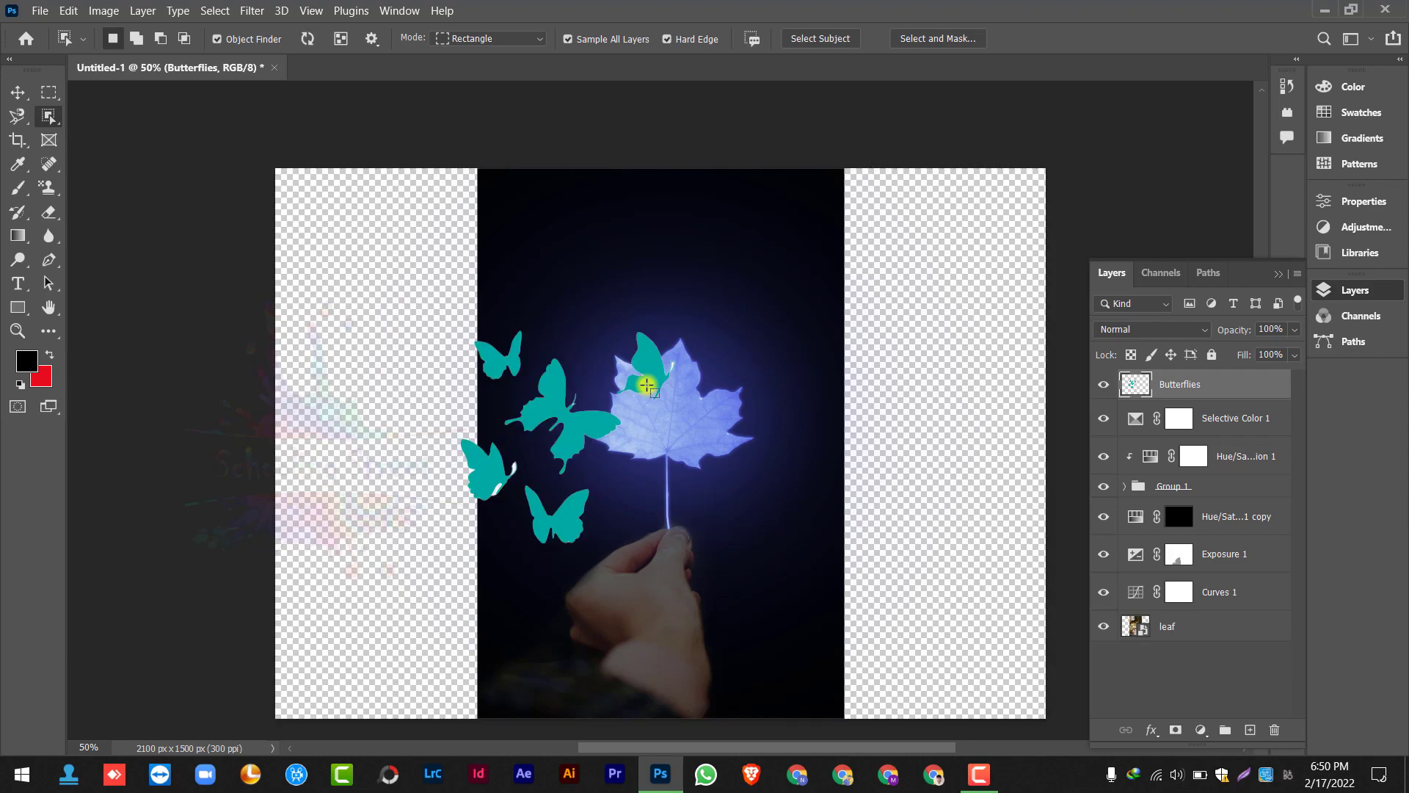
Move the butterflies up over the top of the leaf and set their layer's blend mode to Color Dodge
left_click(17, 96)
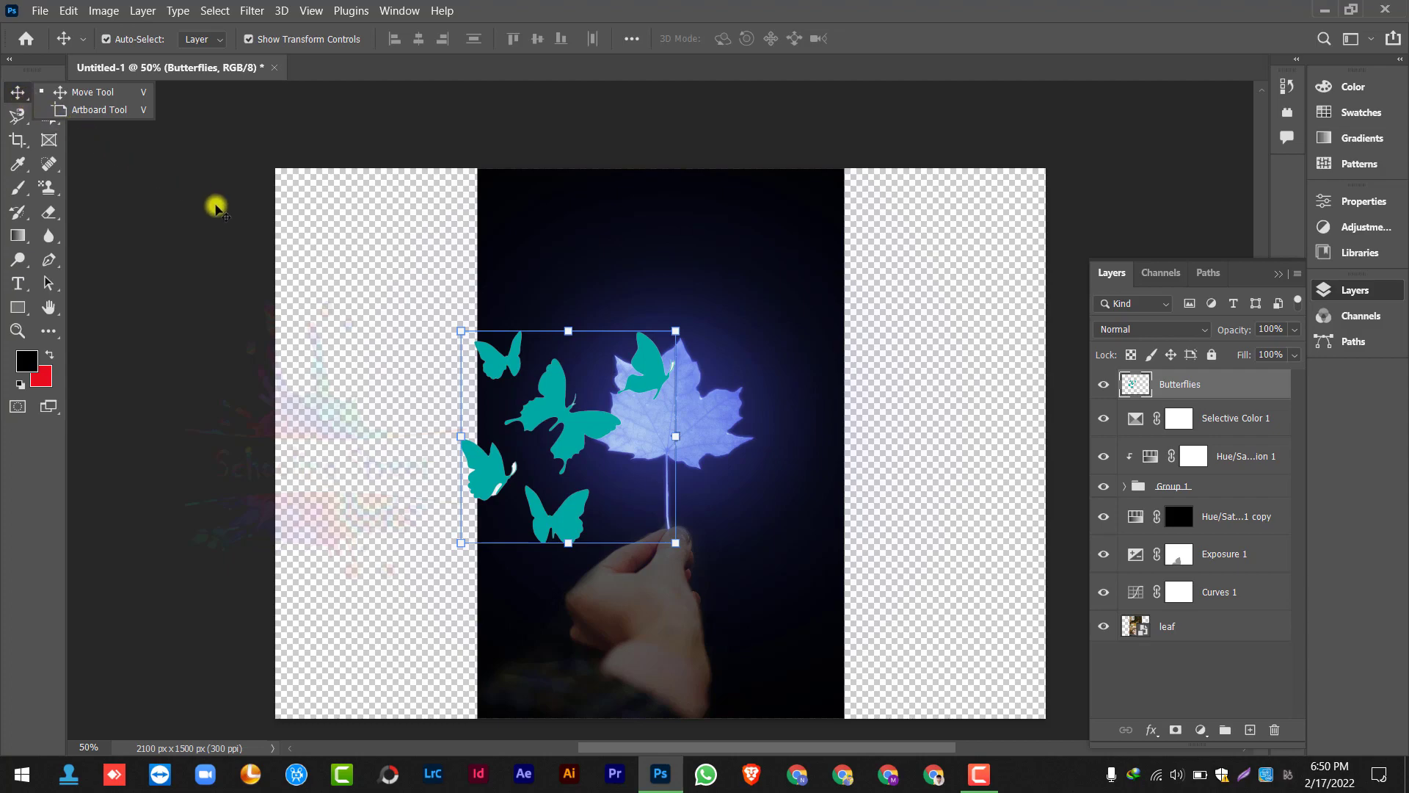
left_click(549, 391)
left_click_drag(606, 358, 684, 310)
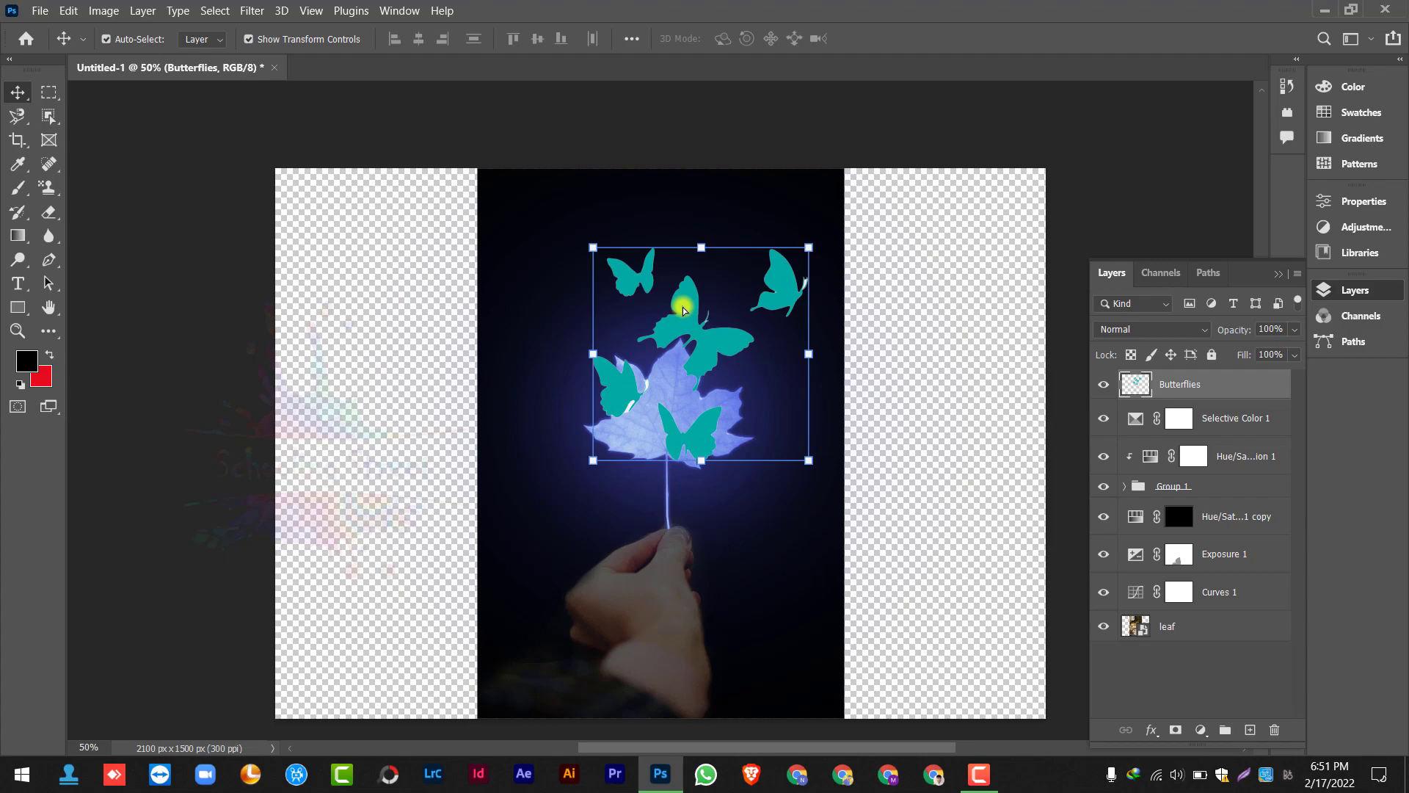
left_click(1179, 330)
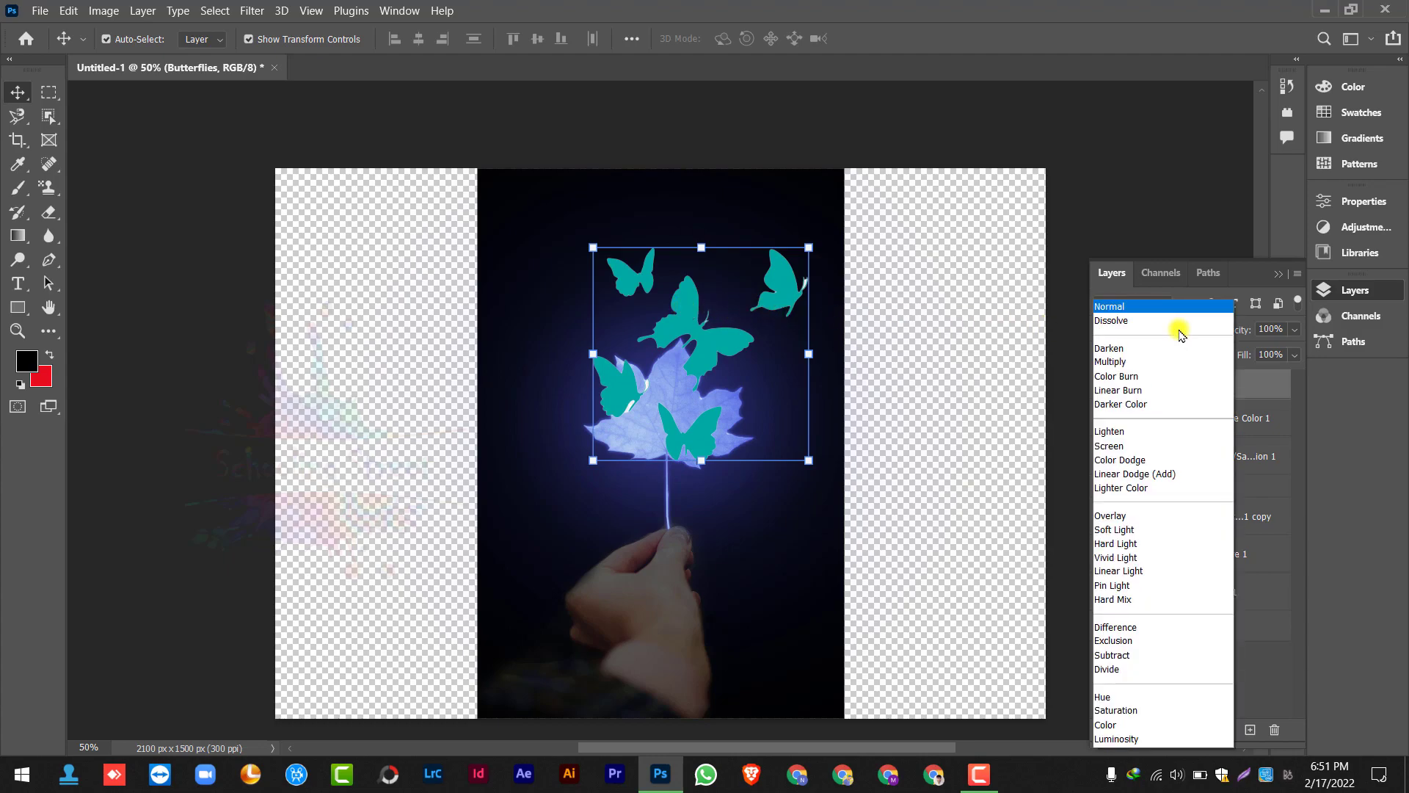
left_click(1169, 460)
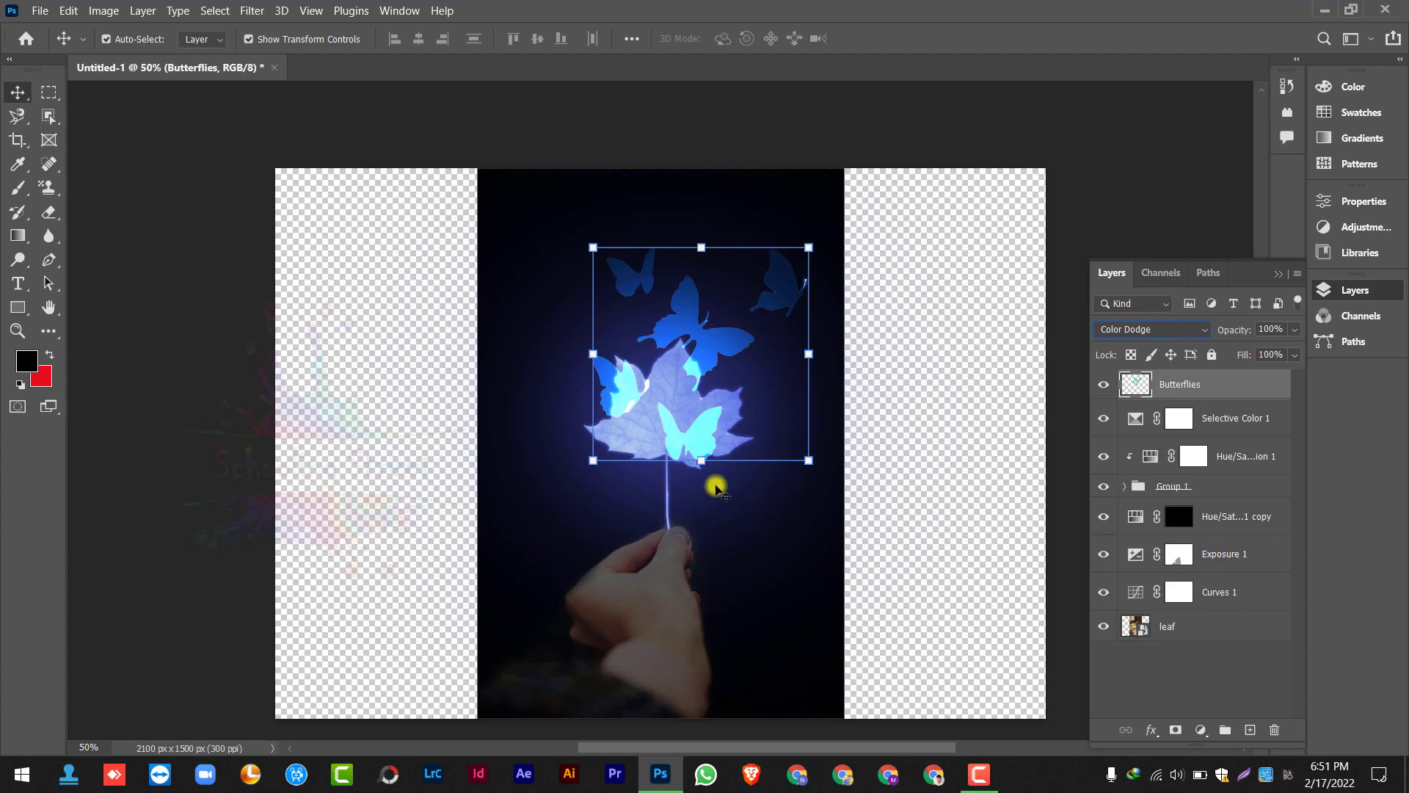
Erase the two lower butterflies overlapping the leaf, using the Eraser at 100% opacity with a 125 px brush
key("j")
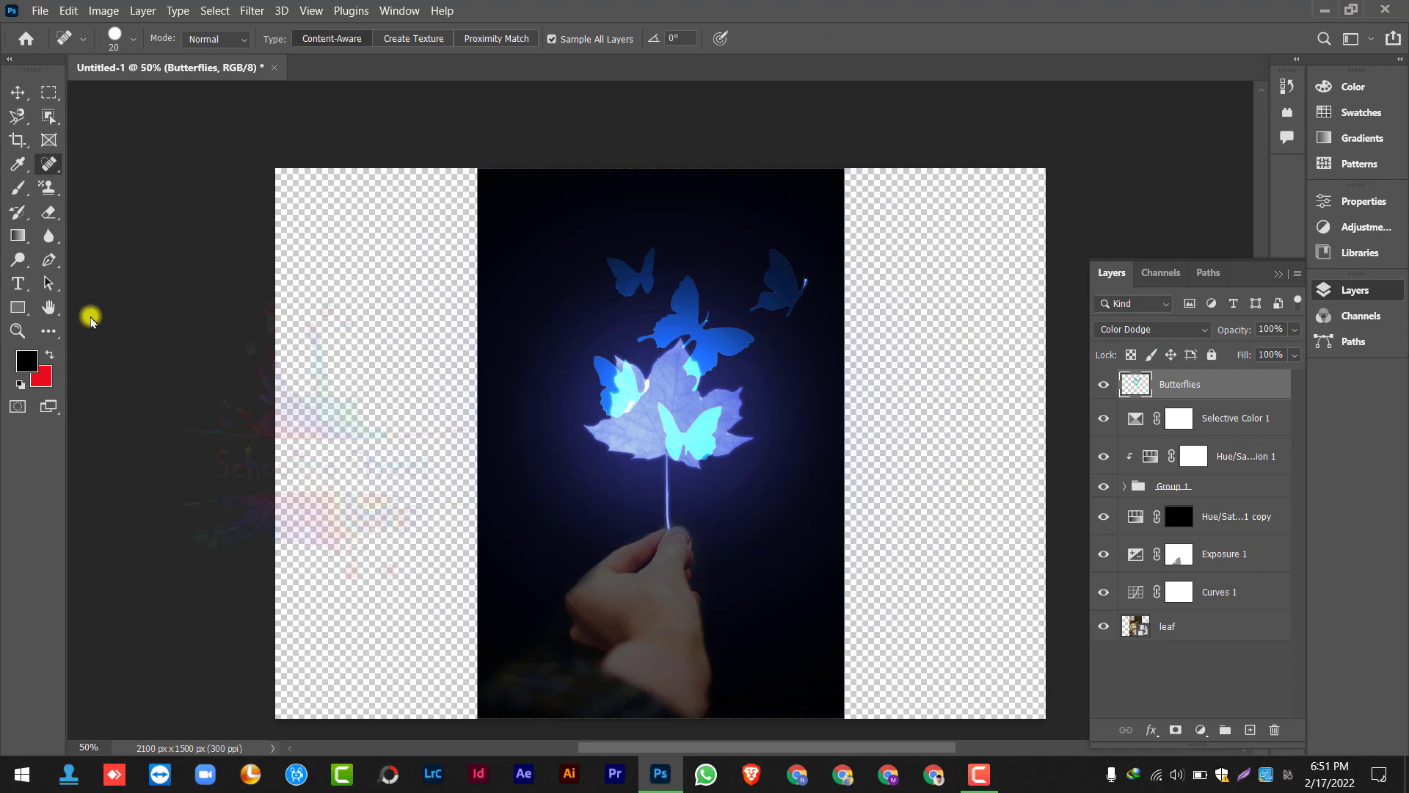
left_click(48, 212)
left_click(108, 212)
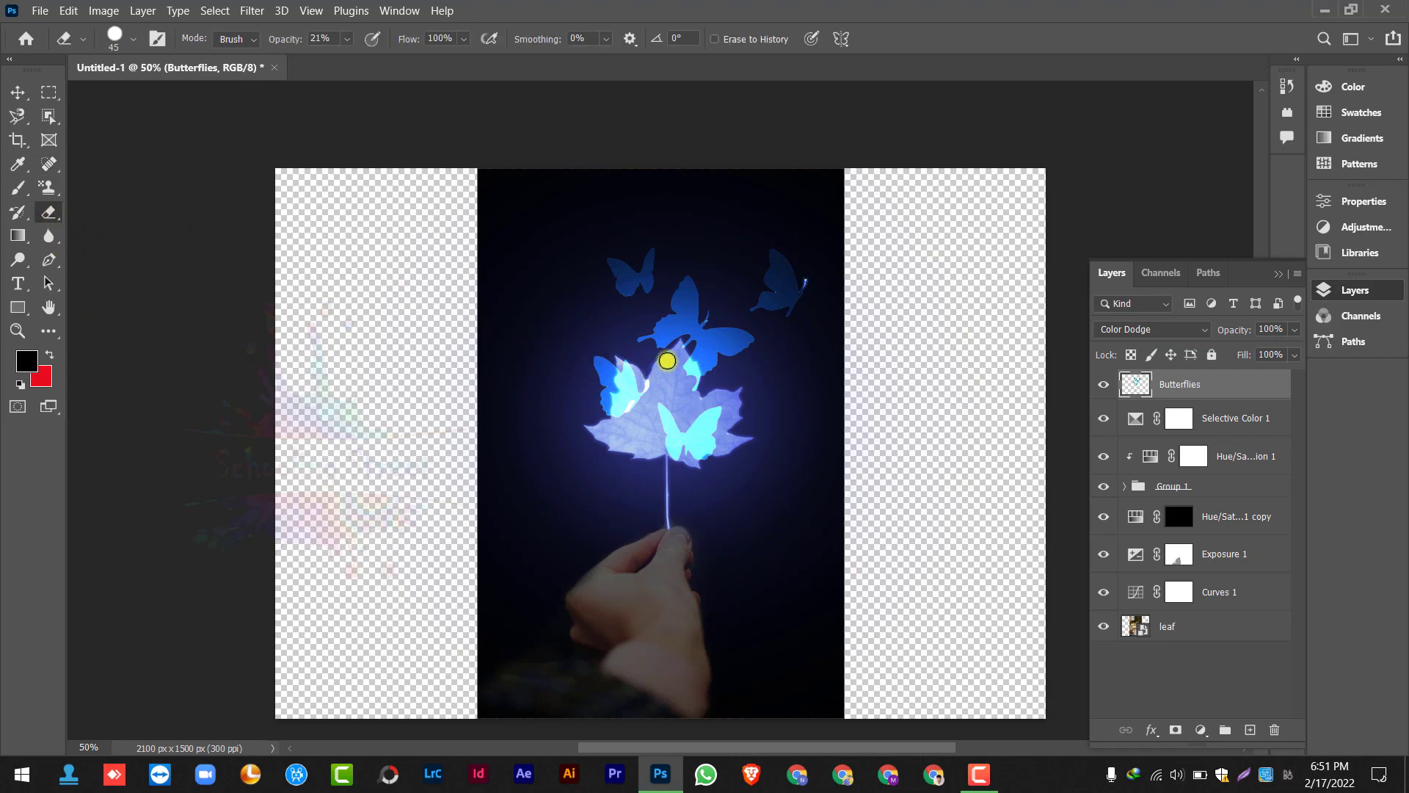
mouse_move(637, 372)
left_mouse_down()
mouse_move(602, 367)
mouse_move(593, 347)
mouse_move(639, 383)
mouse_move(624, 362)
mouse_move(614, 389)
left_mouse_up()
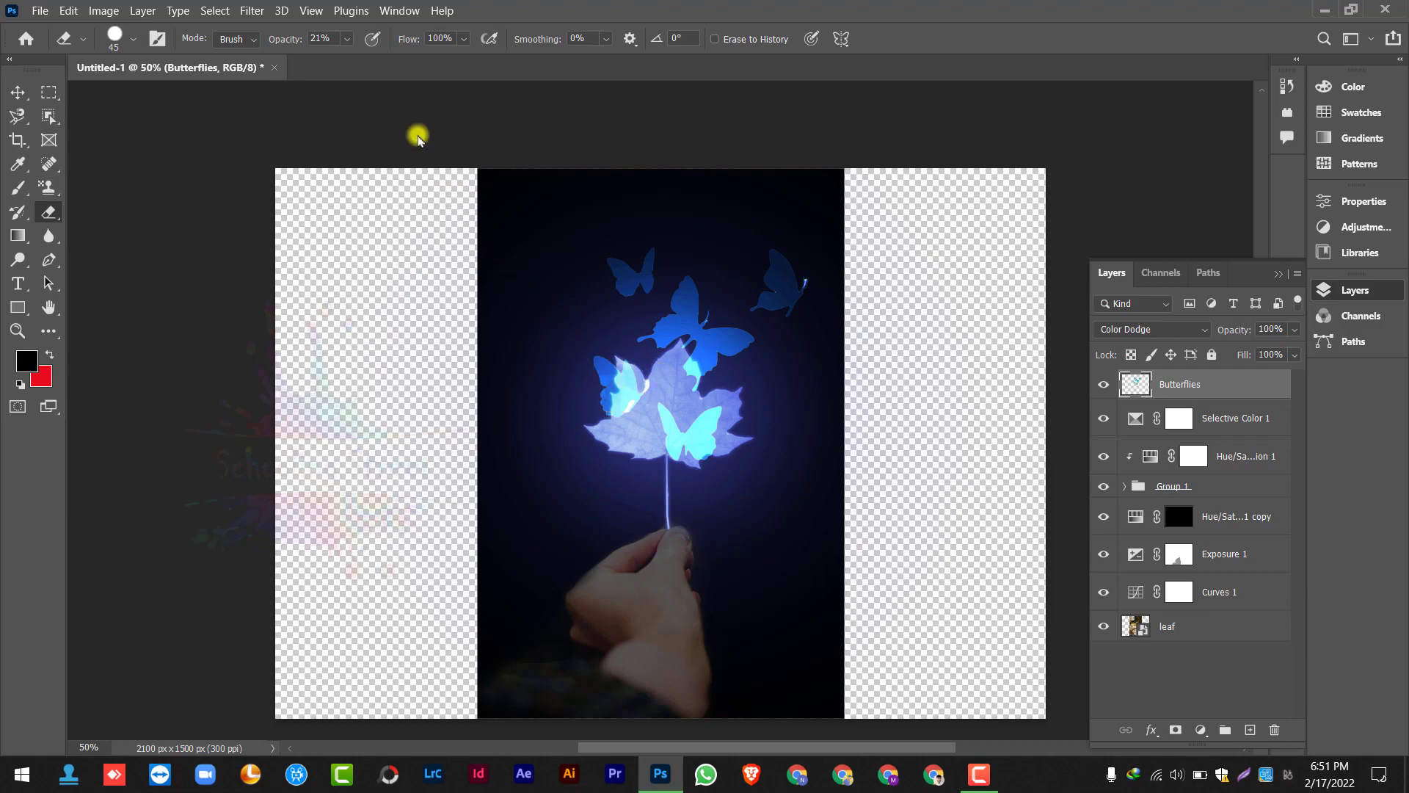
left_click(348, 39)
left_click_drag(353, 59, 450, 63)
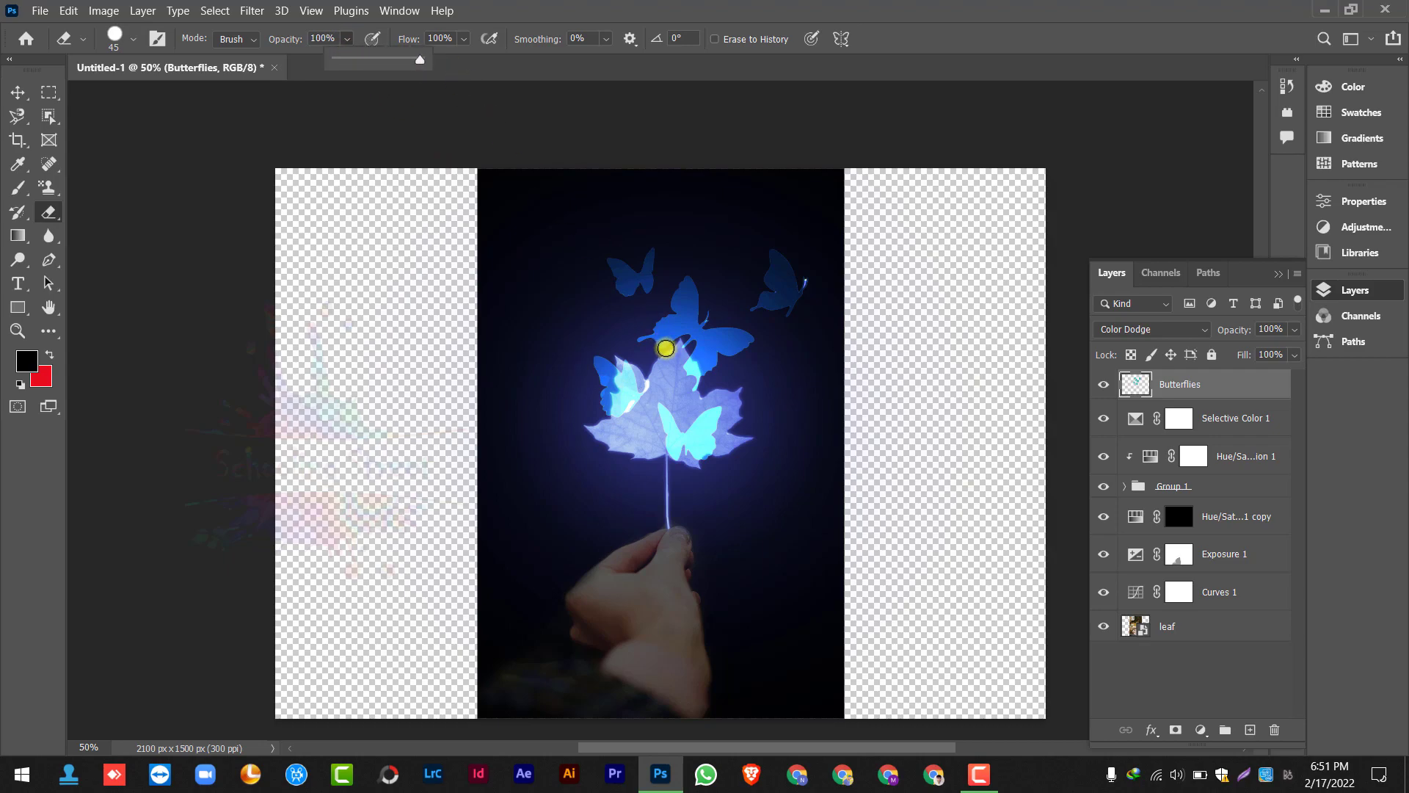
key("bracketright")
mouse_move(665, 349)
left_mouse_down()
mouse_move(648, 371)
mouse_move(609, 361)
mouse_move(594, 423)
mouse_move(654, 407)
mouse_move(699, 444)
mouse_move(746, 410)
mouse_move(744, 433)
mouse_move(709, 454)
mouse_move(626, 452)
mouse_move(610, 434)
mouse_move(618, 373)
mouse_move(646, 444)
mouse_move(706, 443)
mouse_move(746, 411)
mouse_move(759, 376)
mouse_move(681, 431)
mouse_move(962, 538)
mouse_move(866, 604)
left_mouse_up()
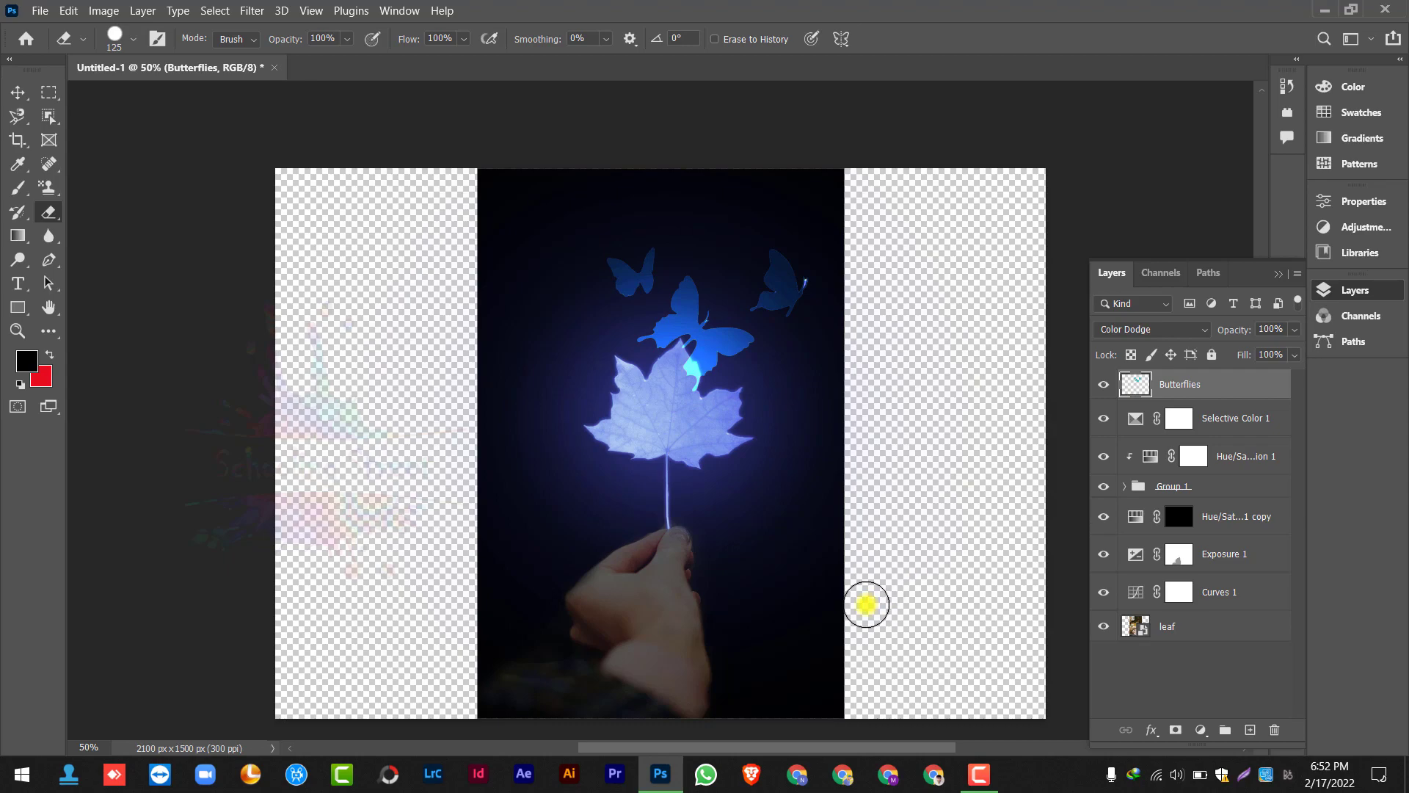
left_click_drag(866, 604, 991, 561)
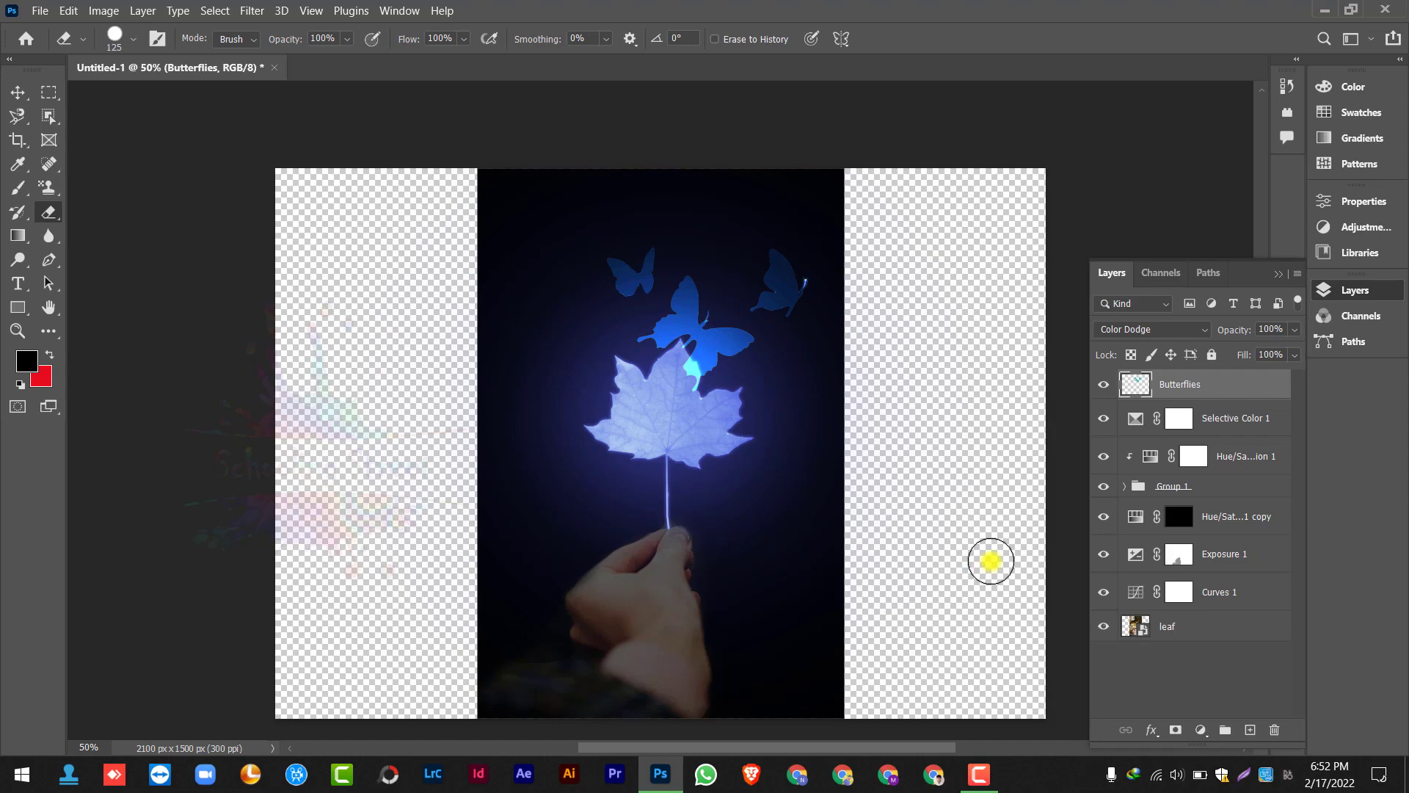
Crop the transparent areas off both sides so the canvas fits the leaf photo, about 980 px wide
key("c")
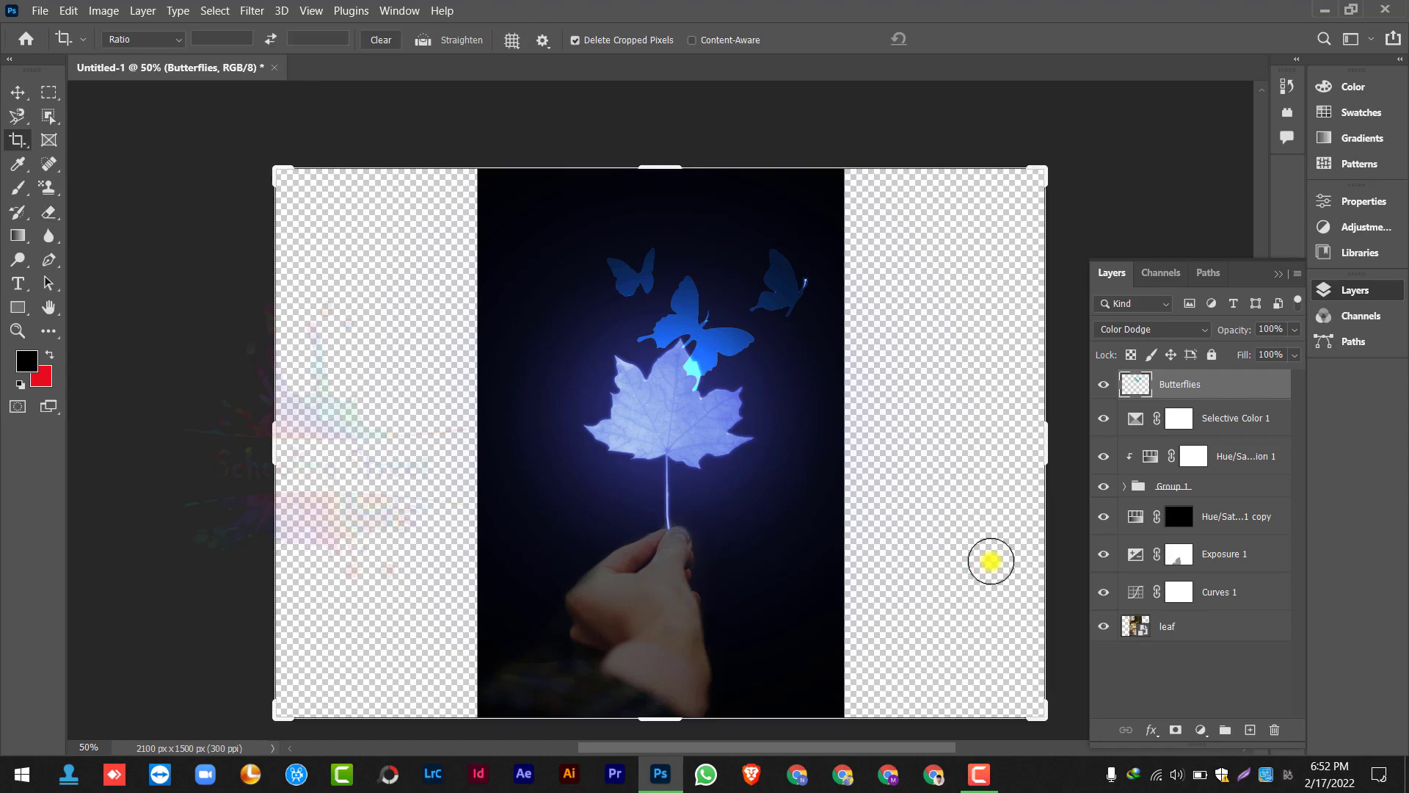
left_click_drag(275, 443, 378, 441)
left_click_drag(947, 435, 846, 447)
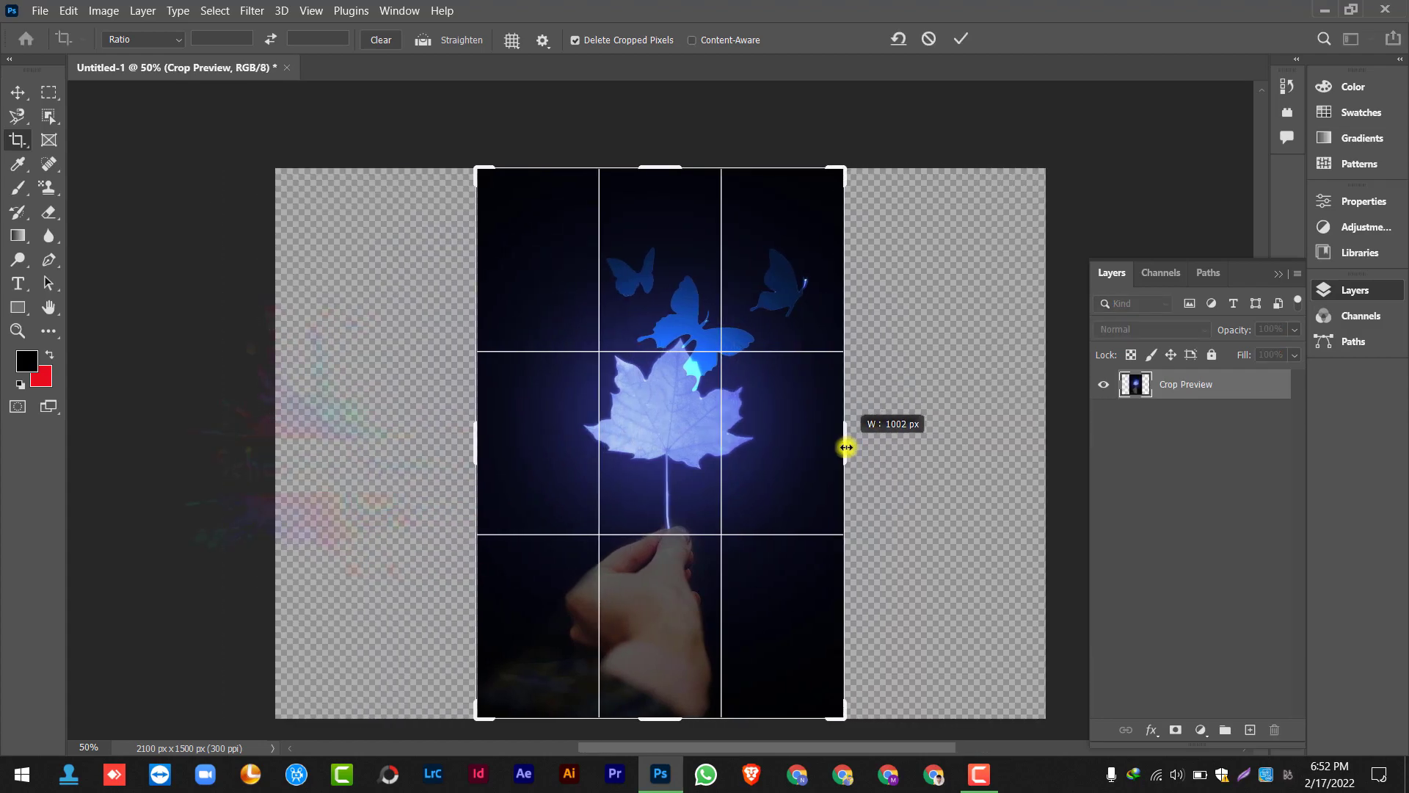
left_click(961, 39)
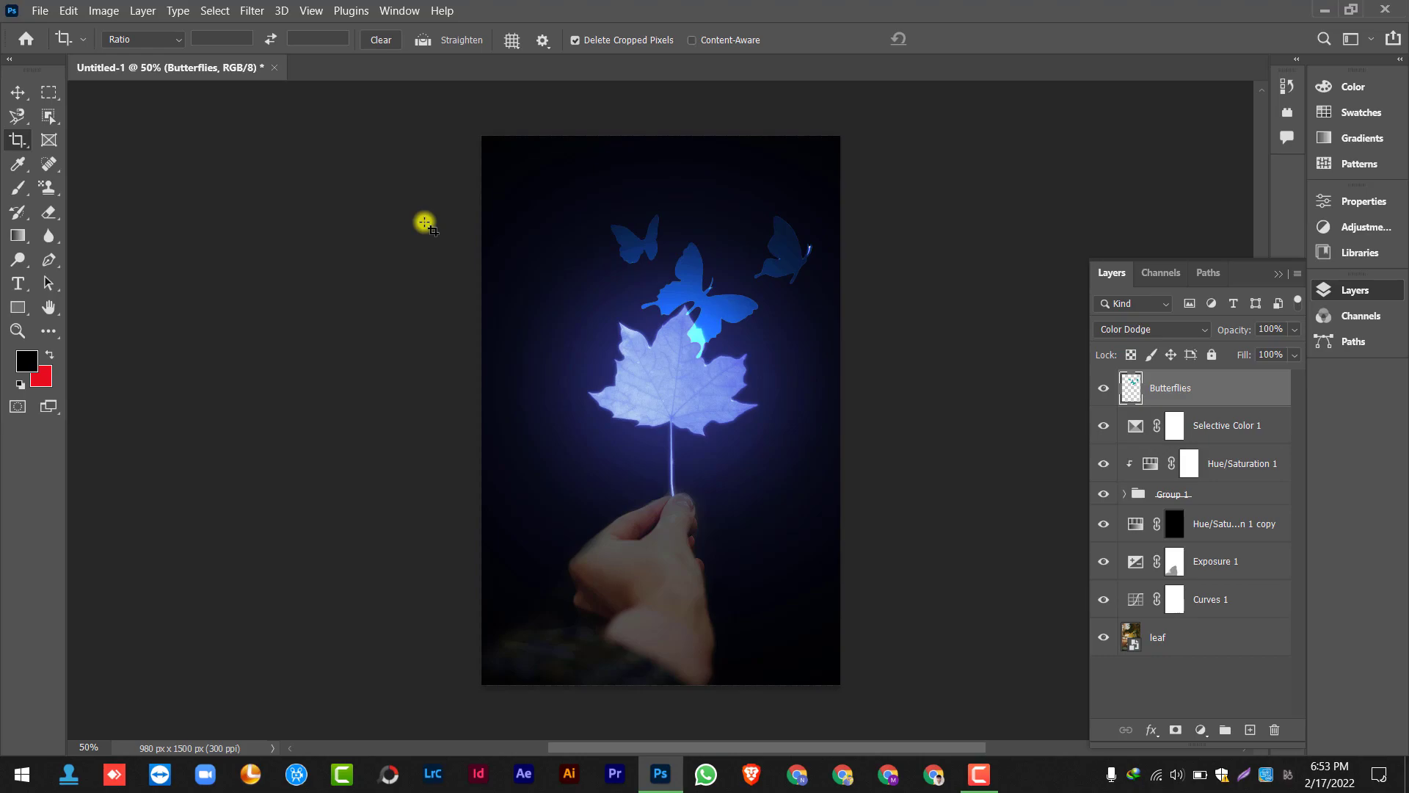
Quick-export the image as a PNG to the Desktop with the file name PNG
left_click(37, 11)
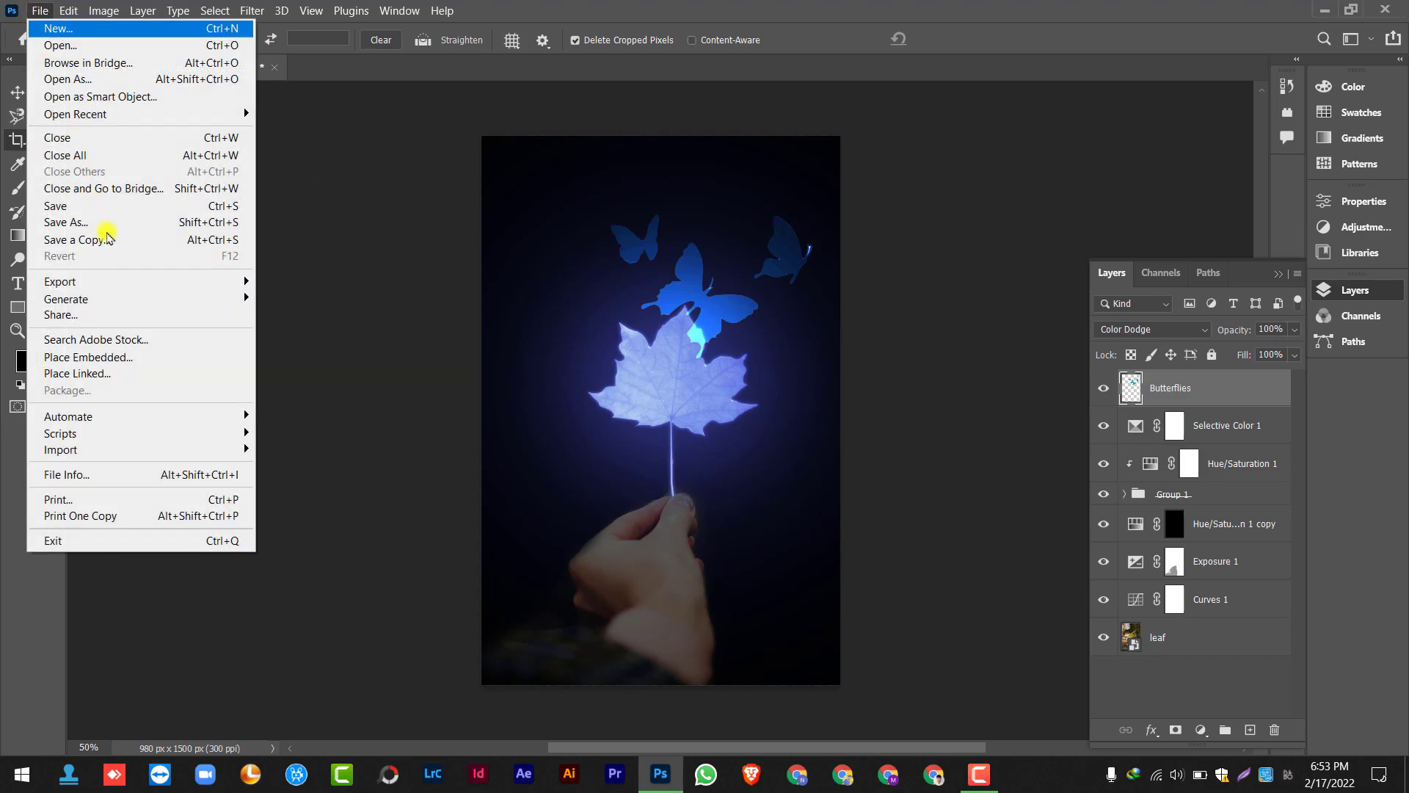
mouse_move(123, 283)
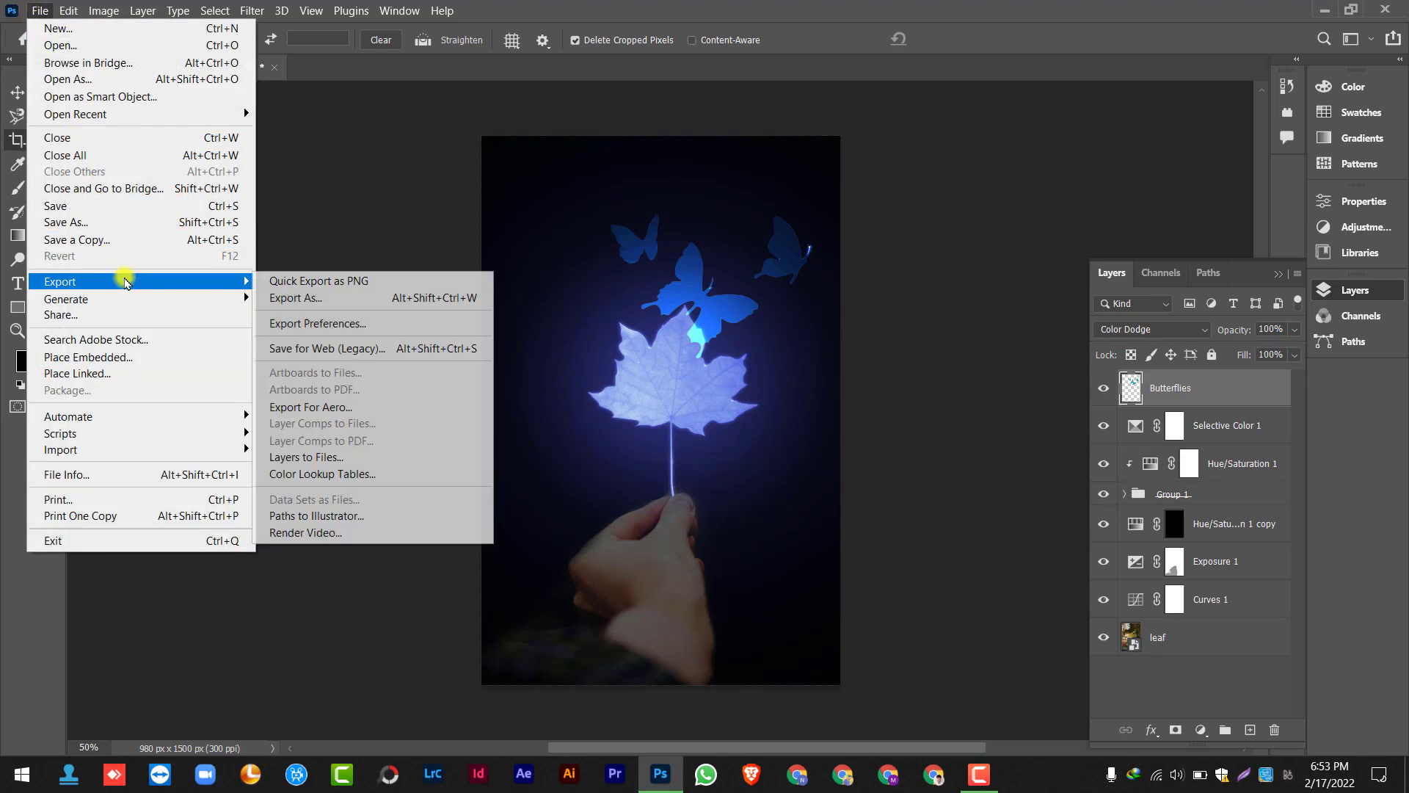
left_click(283, 287)
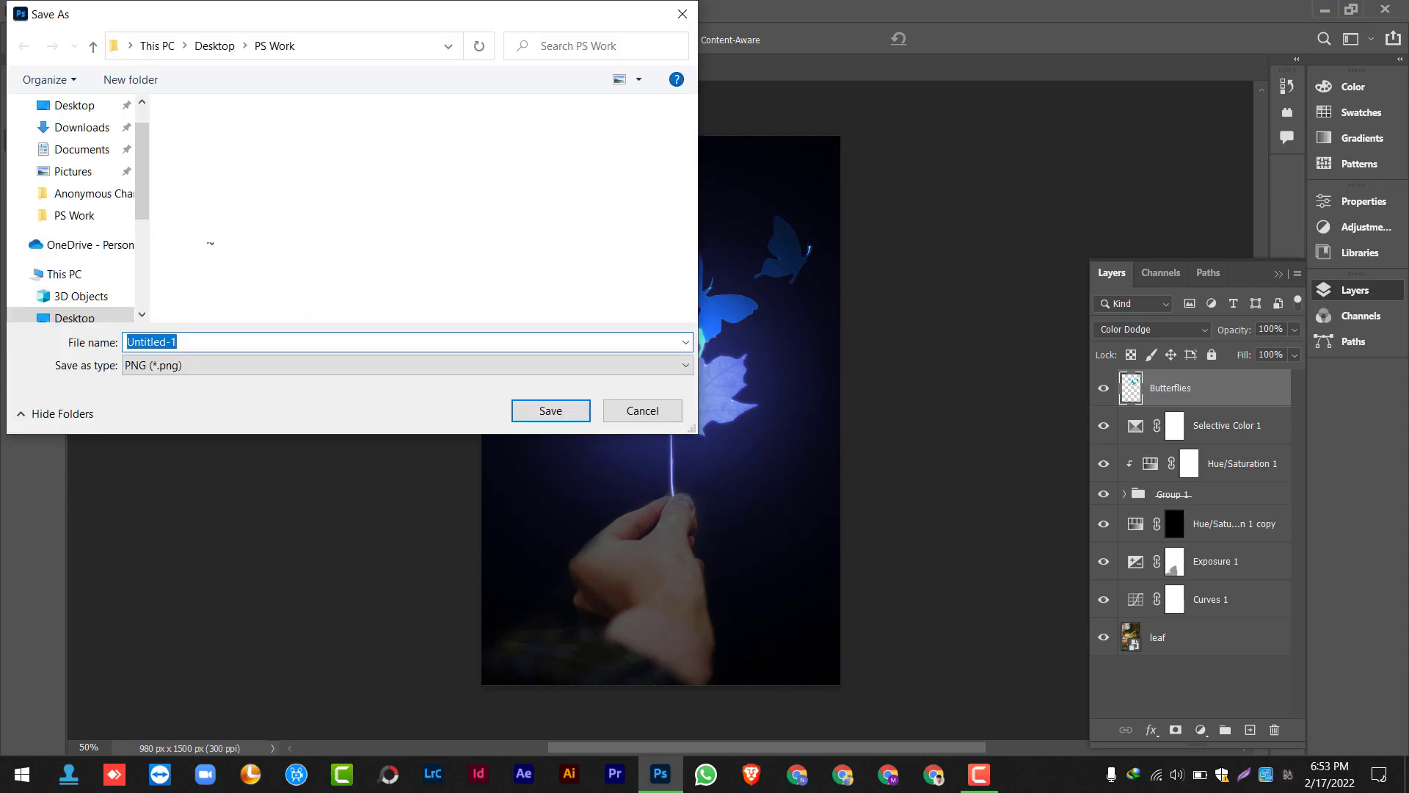
scroll(84, 147, "up", 1)
left_click(81, 142)
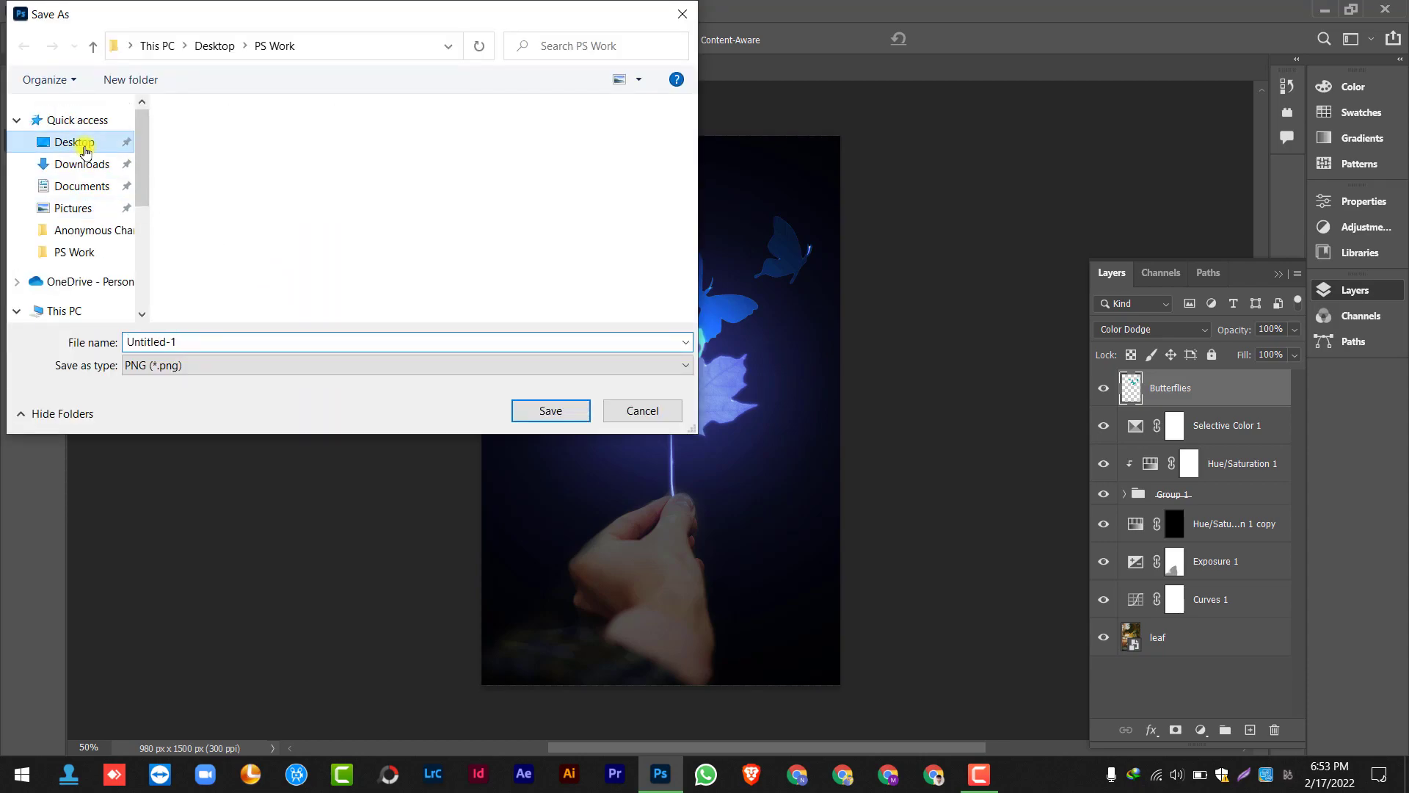
left_click(330, 341)
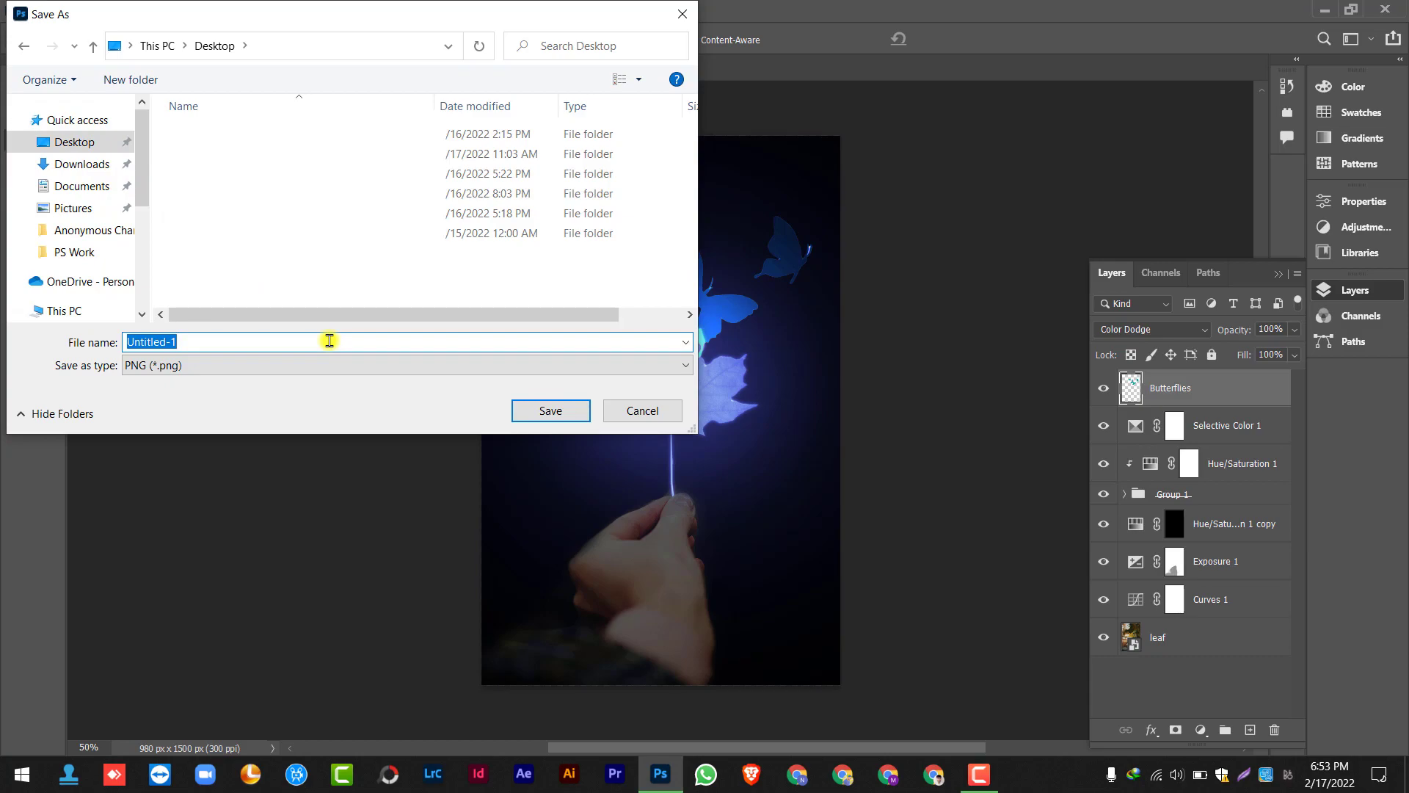
type("PNG")
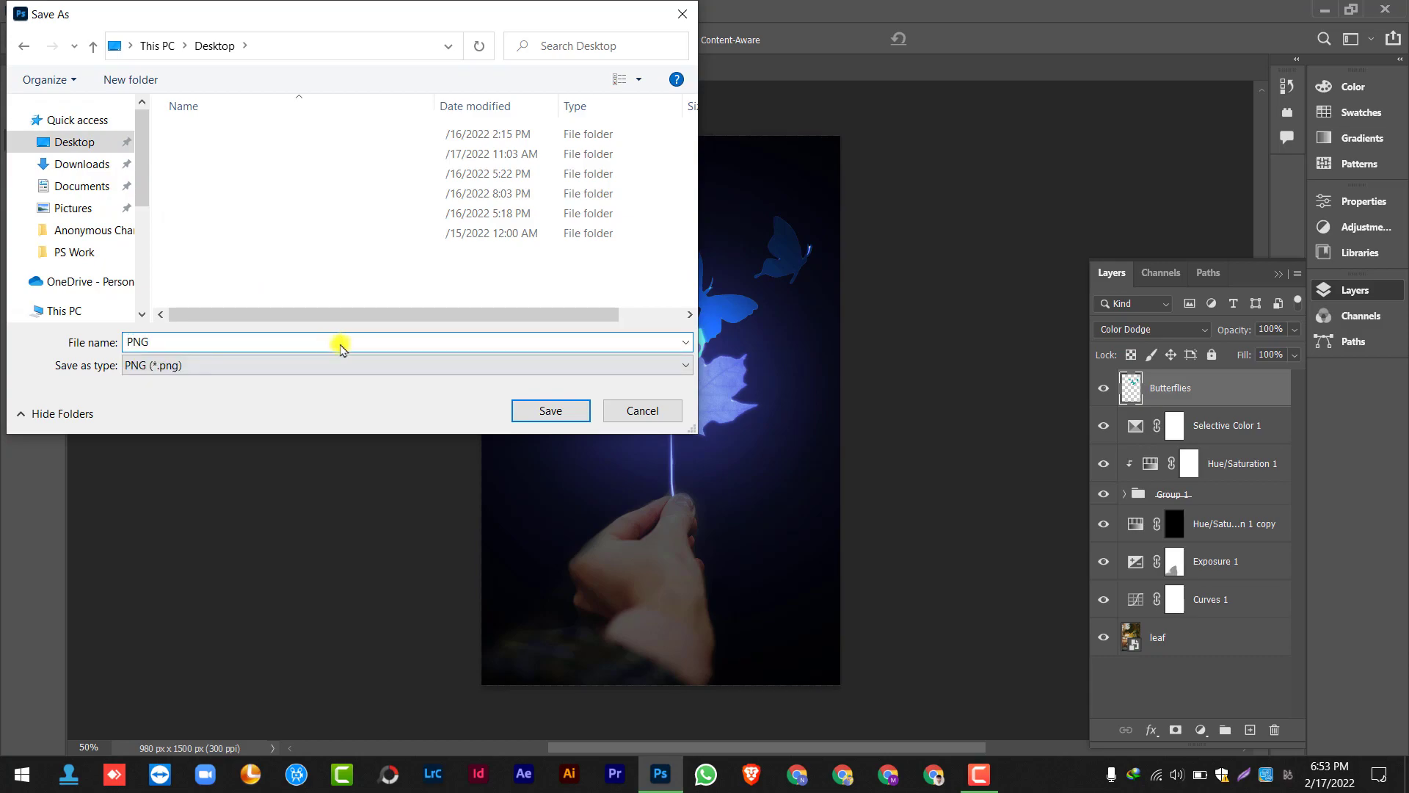
left_click(549, 411)
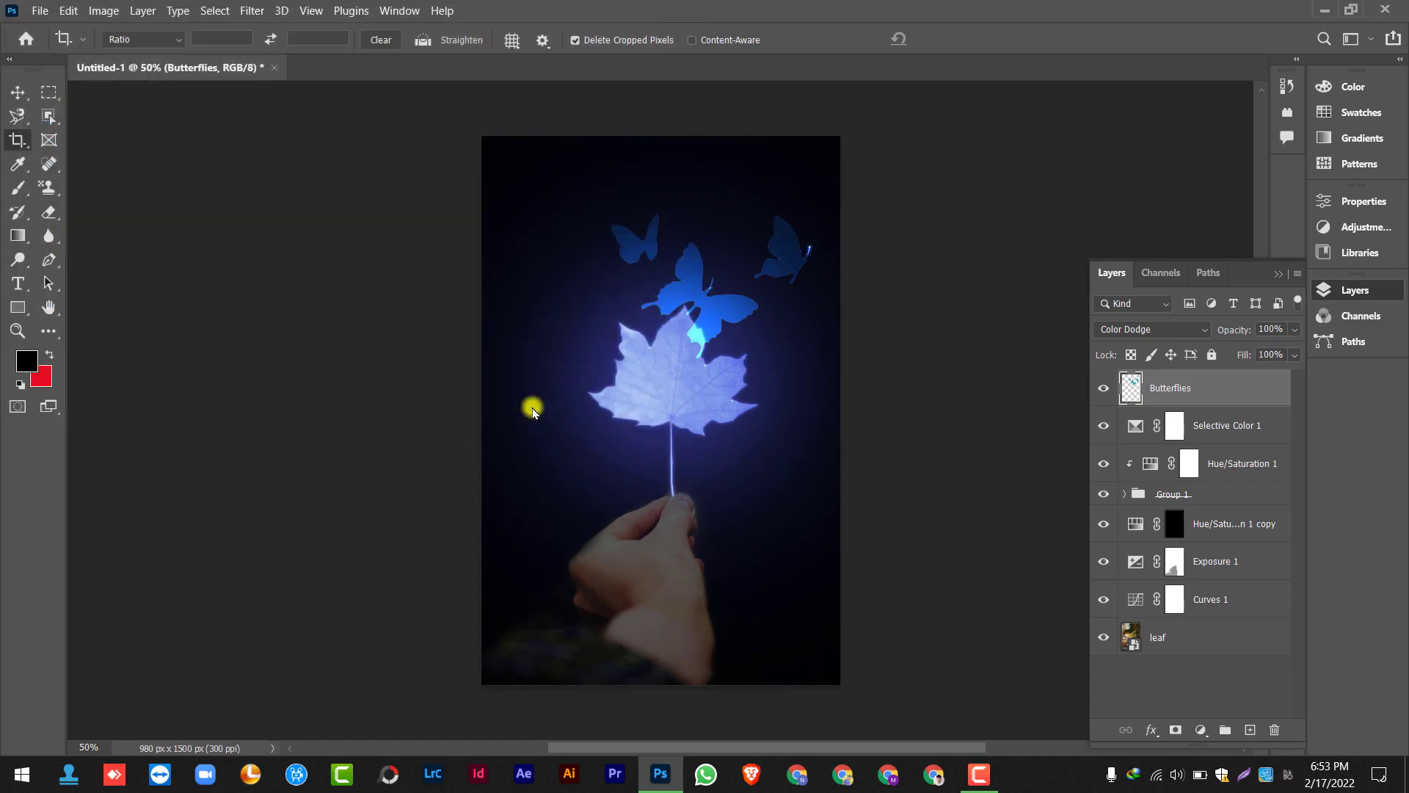
Close Photoshop and move the exported PNG file to an empty area of the desktop, below the image and video files
left_click(1388, 8)
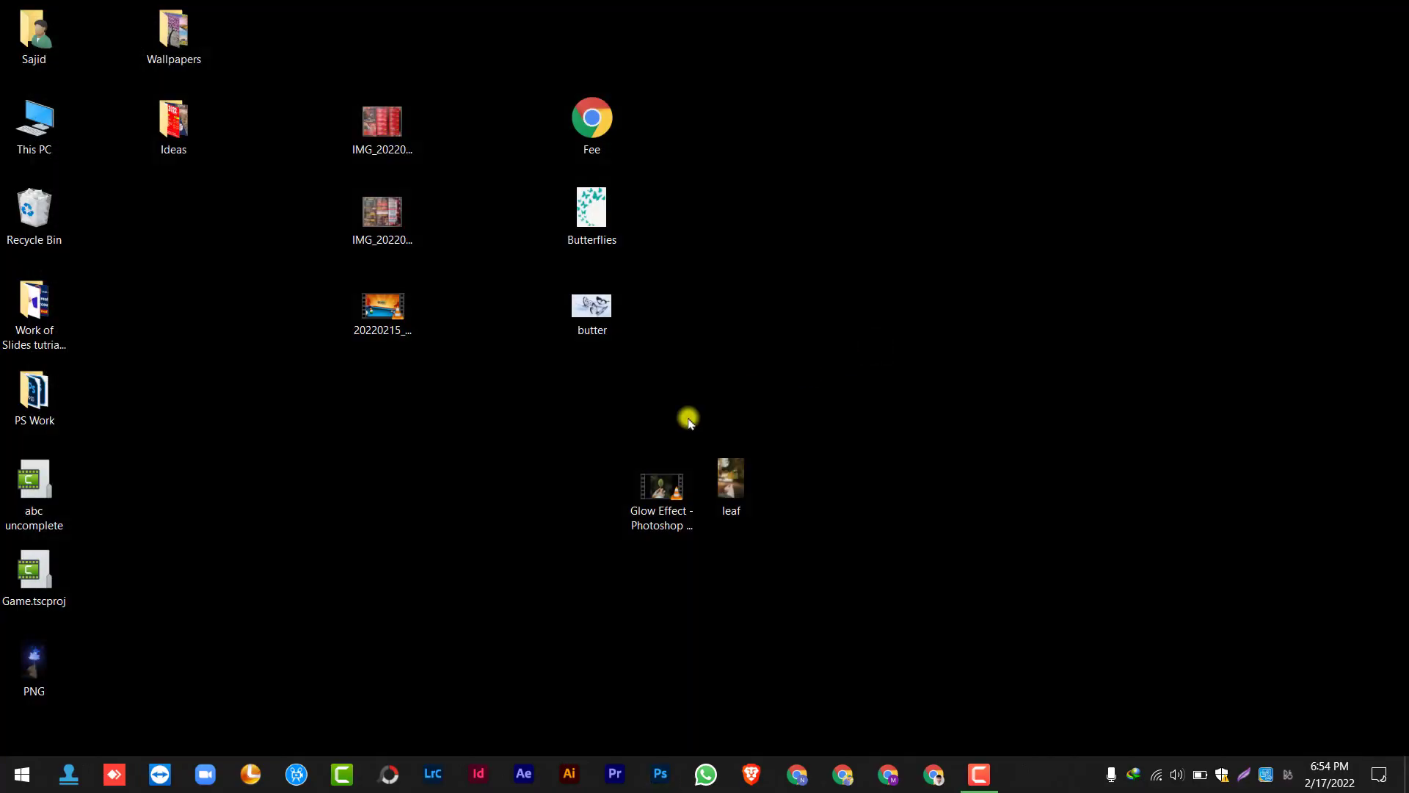
left_click_drag(34, 664, 378, 565)
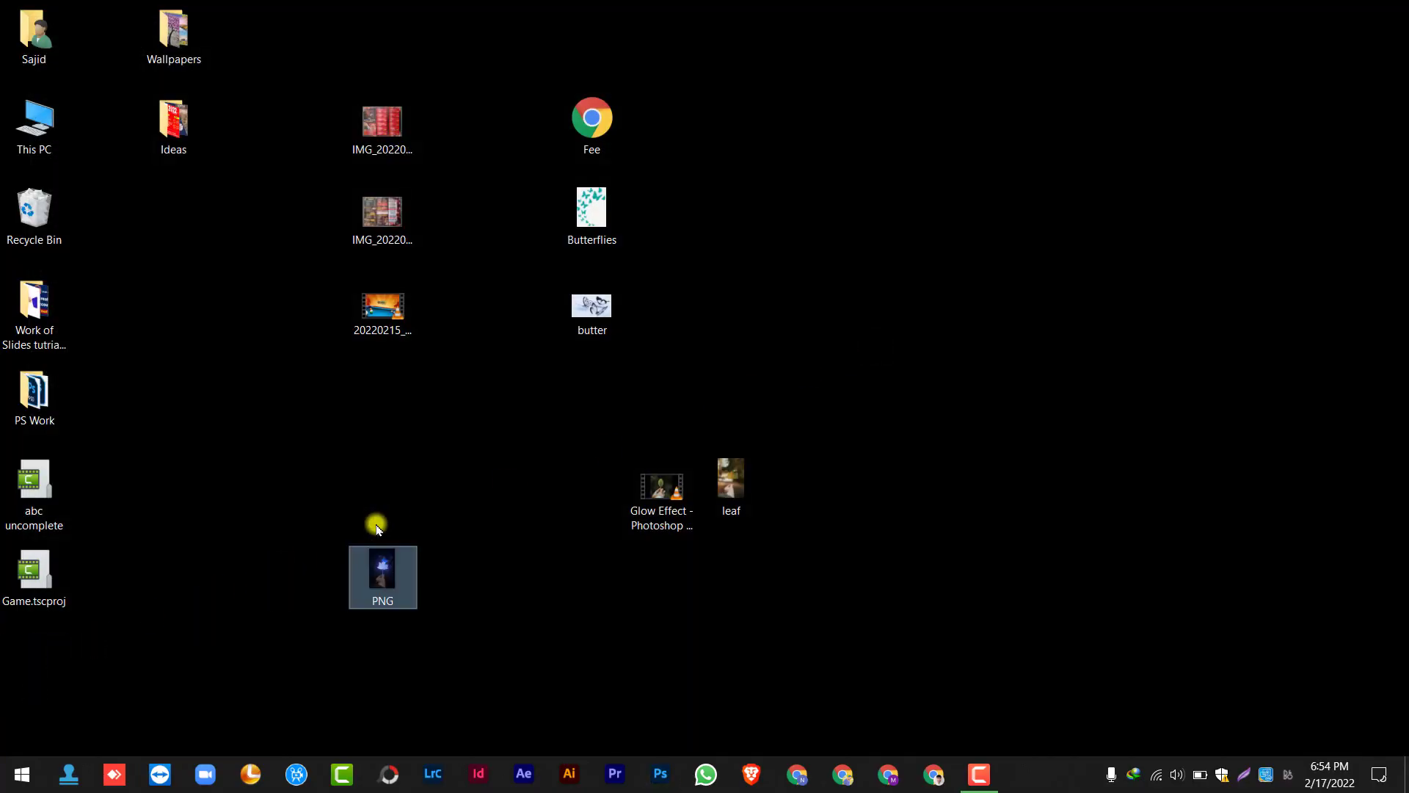